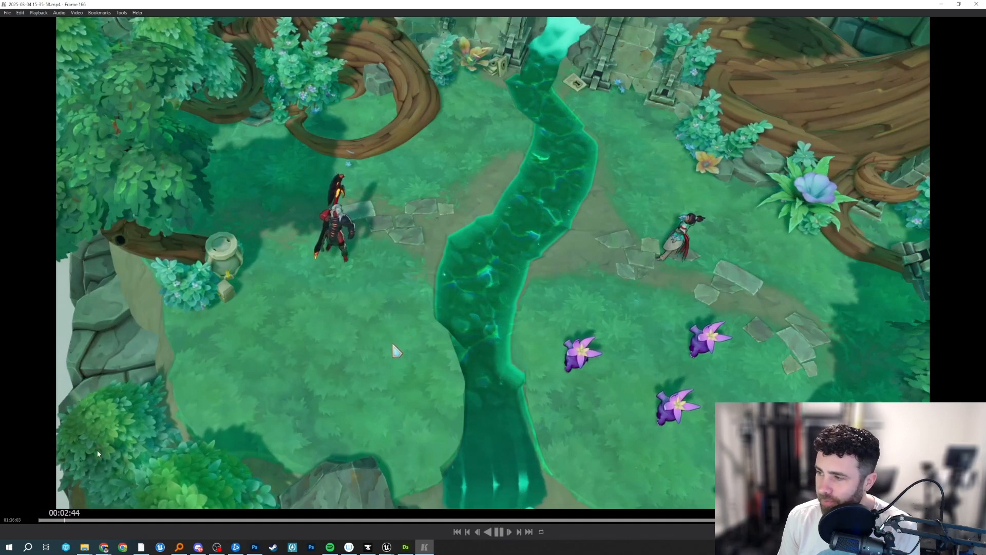
Move the playback position to the cone-shaped ground attack at about 00:10:00 and pause there.
{"action": "left_click", "coordinate": [108, 520]}
{"action": "left_click", "coordinate": [141, 522]}
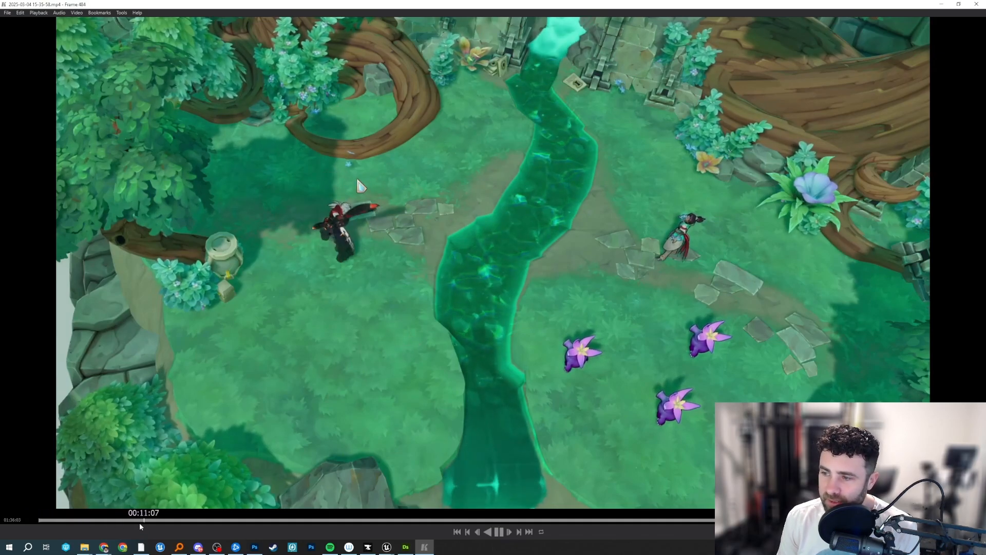
{"action": "left_click", "coordinate": [132, 520]}
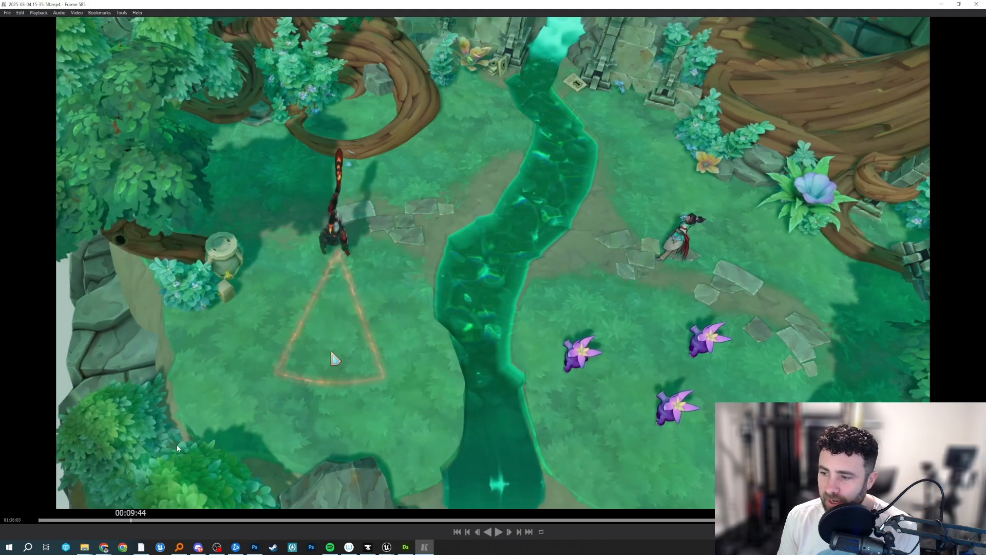
{"action": "left_click", "coordinate": [125, 520]}
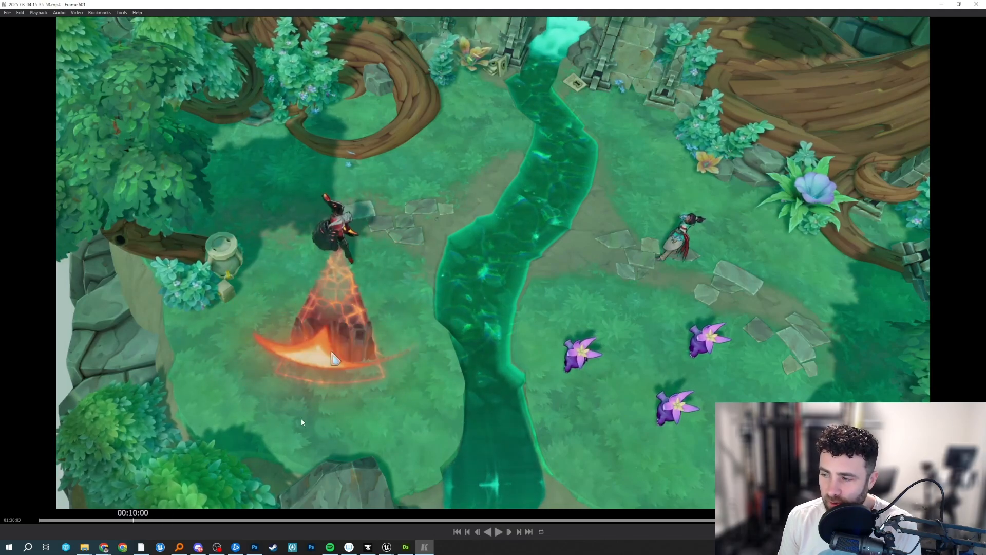
Step back and forth frame by frame through the cone attack, examining the slash and rock eruption between about 00:09:55 and 00:10:05.
{"action": "key", "text": "Left"}
{"action": "key", "text": "Left"}
{"action": "key", "text": "Left"}
{"action": "key", "text": "Left"}
{"action": "key", "text": "Left"}
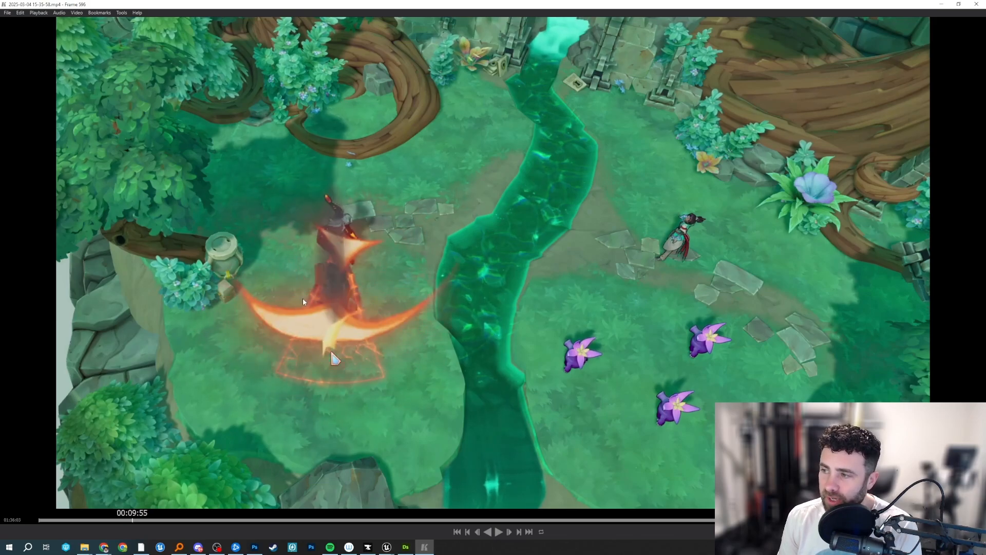
{"action": "key", "text": "Right"}
{"action": "key", "text": "Right"}
{"action": "key", "text": "Right"}
{"action": "key", "text": "Right"}
{"action": "key", "text": "Right"}
{"action": "key", "text": "Right"}
{"action": "key", "text": "Right"}
{"action": "key", "text": "Right"}
{"action": "key", "text": "Right"}
{"action": "key", "text": "Right"}
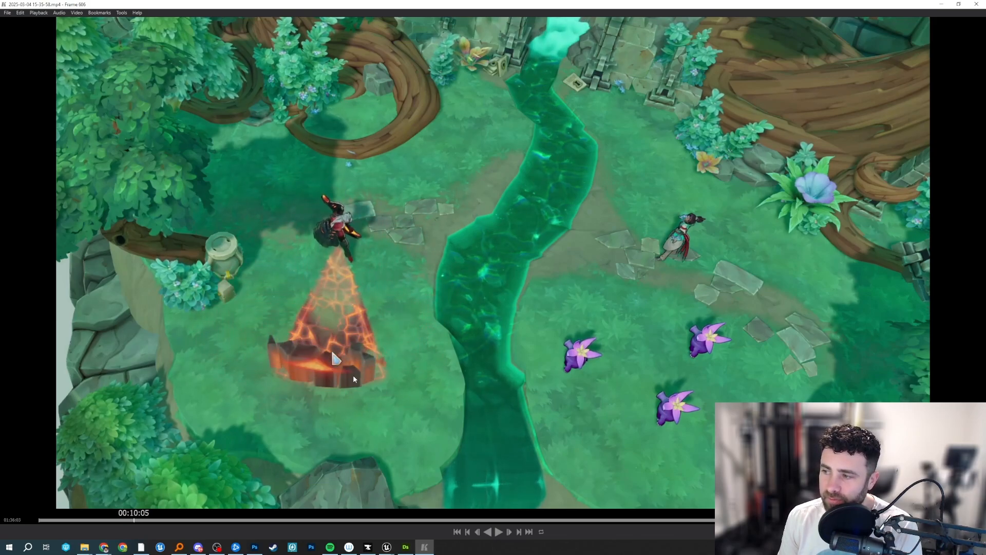
{"action": "key", "text": "Left"}
{"action": "key", "text": "Left"}
{"action": "key", "text": "Left"}
{"action": "key", "text": "Left"}
{"action": "key", "text": "Left"}
{"action": "key", "text": "Left"}
{"action": "key", "text": "Left"}
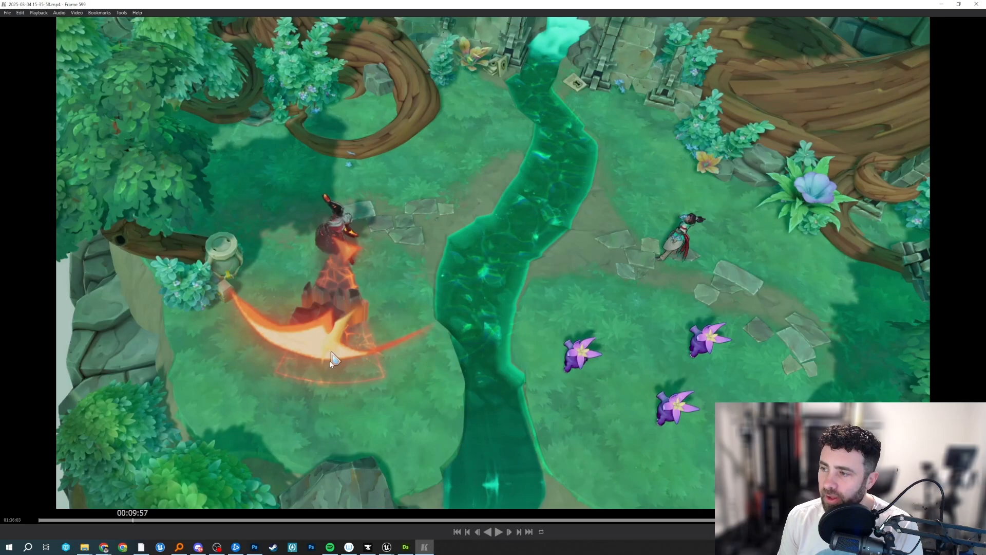
{"action": "key", "text": "Right"}
{"action": "key", "text": "Right"}
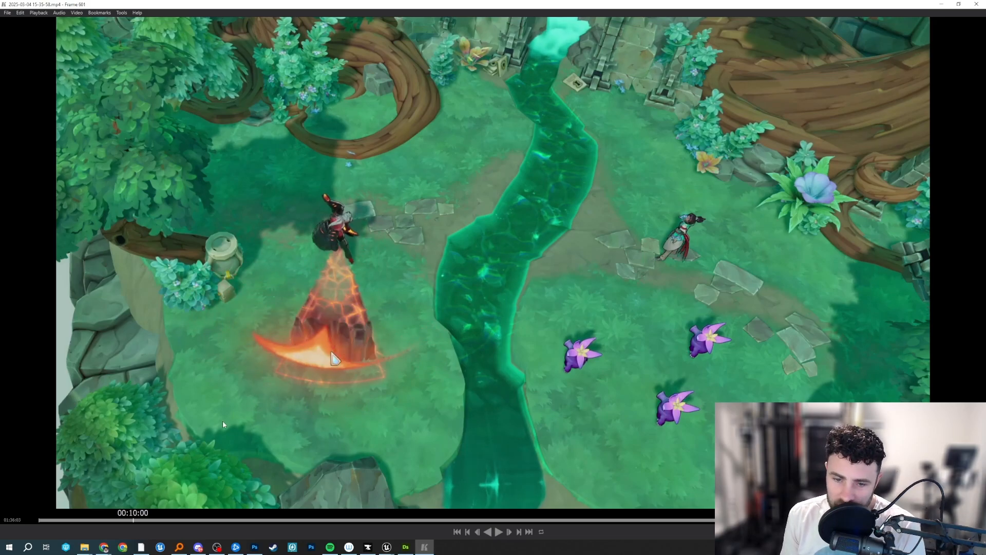
{"action": "key", "text": "Right"}
{"action": "key", "text": "Right"}
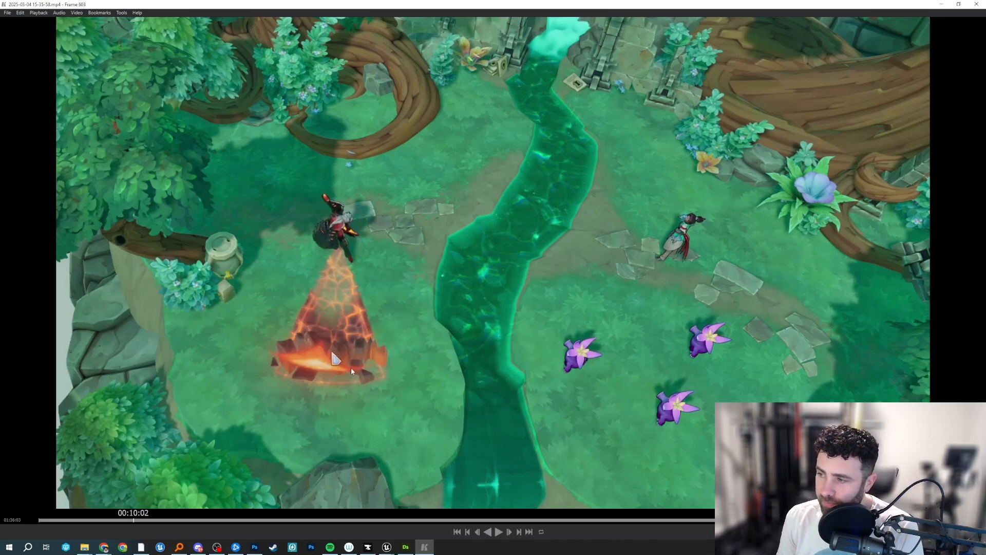
{"action": "key", "text": "Left"}
{"action": "key", "text": "Left"}
{"action": "key", "text": "Left"}
{"action": "key", "text": "Left"}
{"action": "key", "text": "Left"}
{"action": "key", "text": "Left"}
{"action": "key", "text": "Left"}
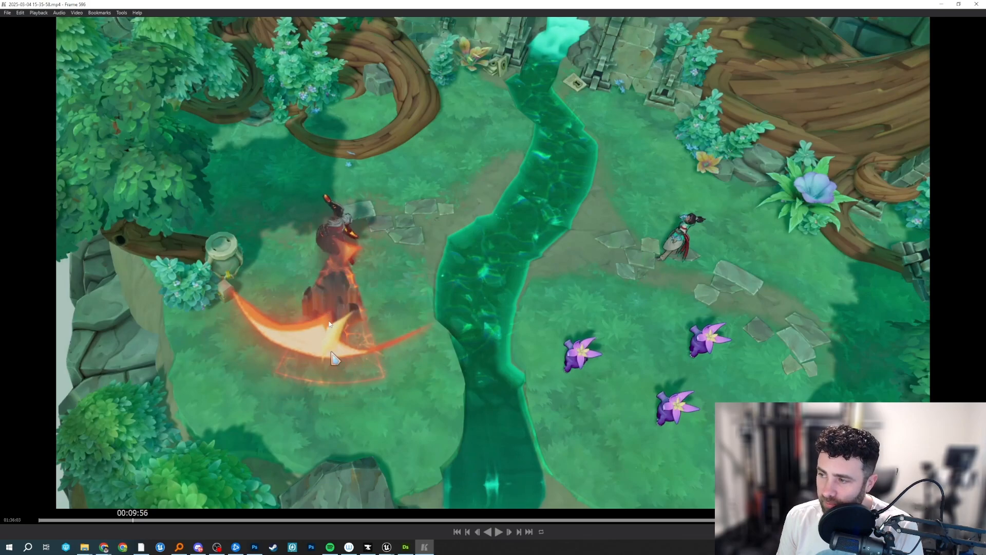
{"action": "key", "text": "Right"}
{"action": "key", "text": "Right"}
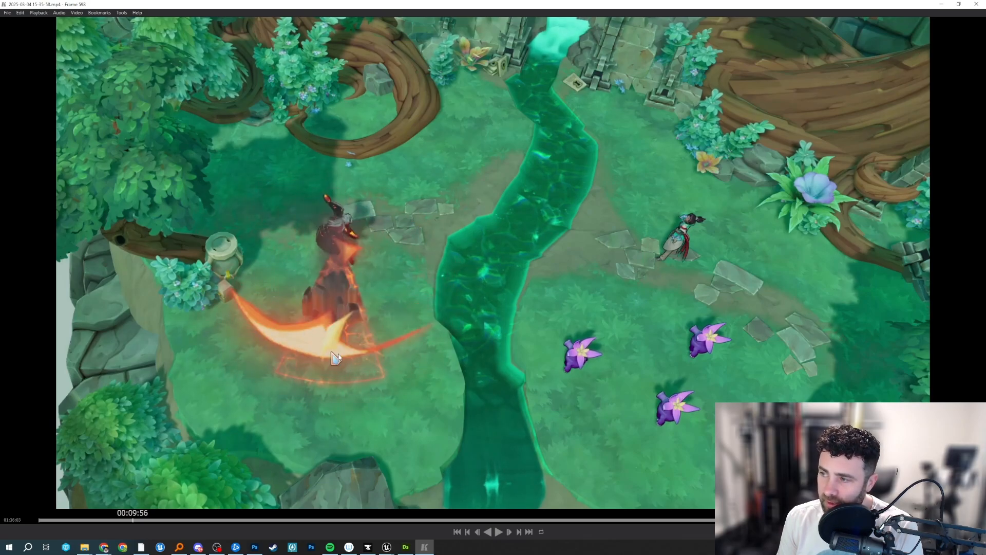
{"action": "key", "text": "Right"}
{"action": "key", "text": "Right"}
{"action": "key", "text": "Right"}
Play on to the semicircular attack and step through its frames around 00:11:52 to 00:12:00, examining how the rocks spread.
{"action": "key", "text": "space"}
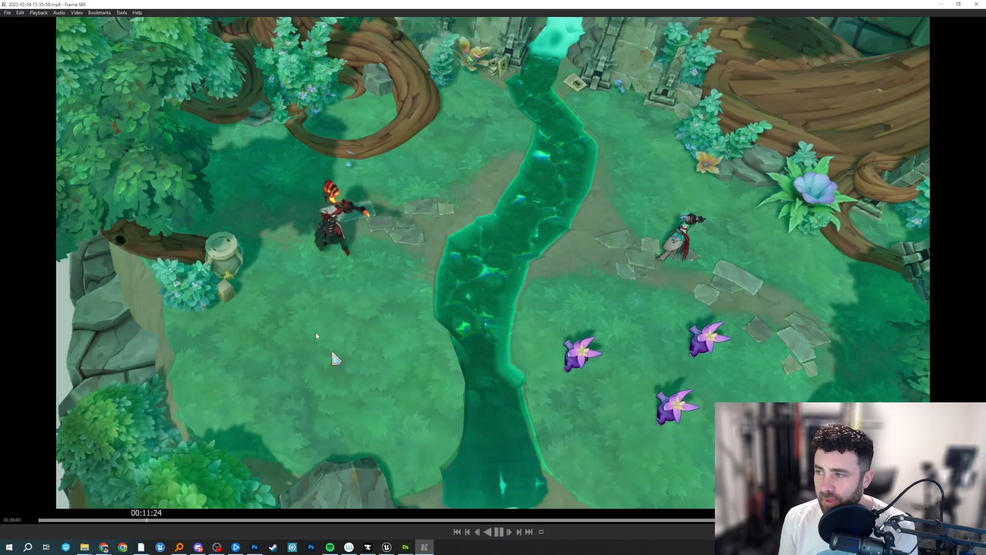
{"action": "key", "text": "space"}
{"action": "key", "text": "Left"}
{"action": "key", "text": "Left"}
{"action": "key", "text": "Left"}
{"action": "key", "text": "Left"}
{"action": "key", "text": "Left"}
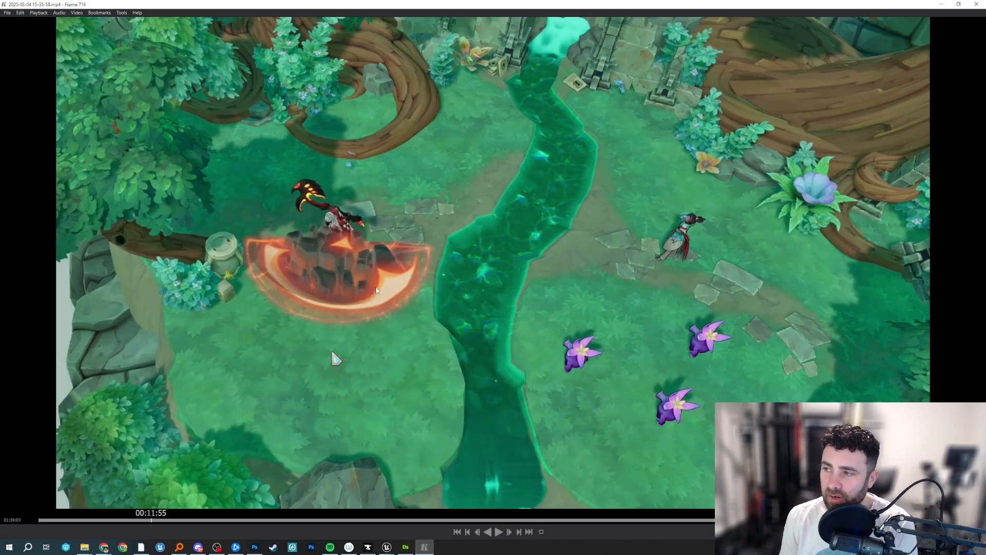
{"action": "key", "text": "Right"}
{"action": "key", "text": "Right"}
{"action": "key", "text": "Right"}
{"action": "key", "text": "Right"}
{"action": "key", "text": "Right"}
{"action": "key", "text": "Right"}
{"action": "key", "text": "Right"}
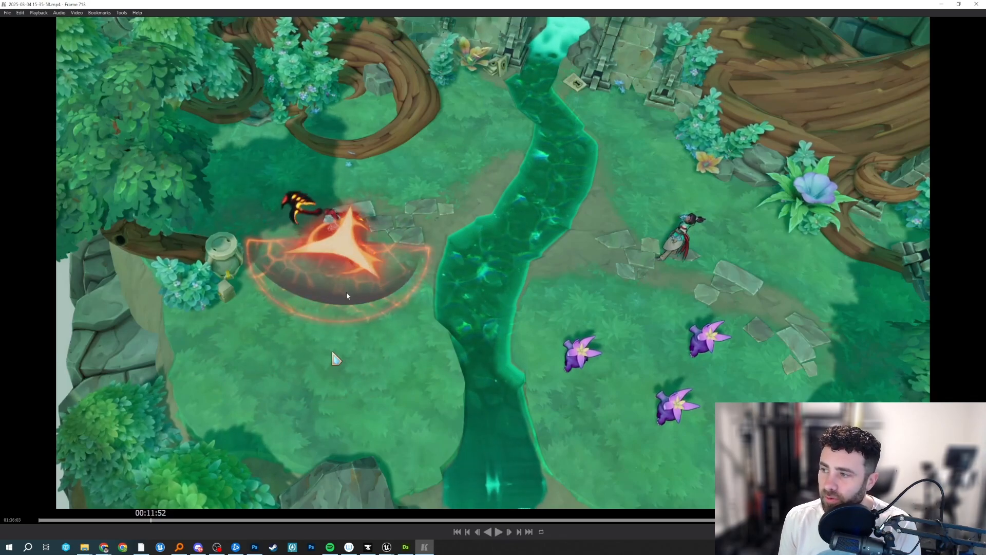
{"action": "key", "text": "Right"}
{"action": "key", "text": "Right"}
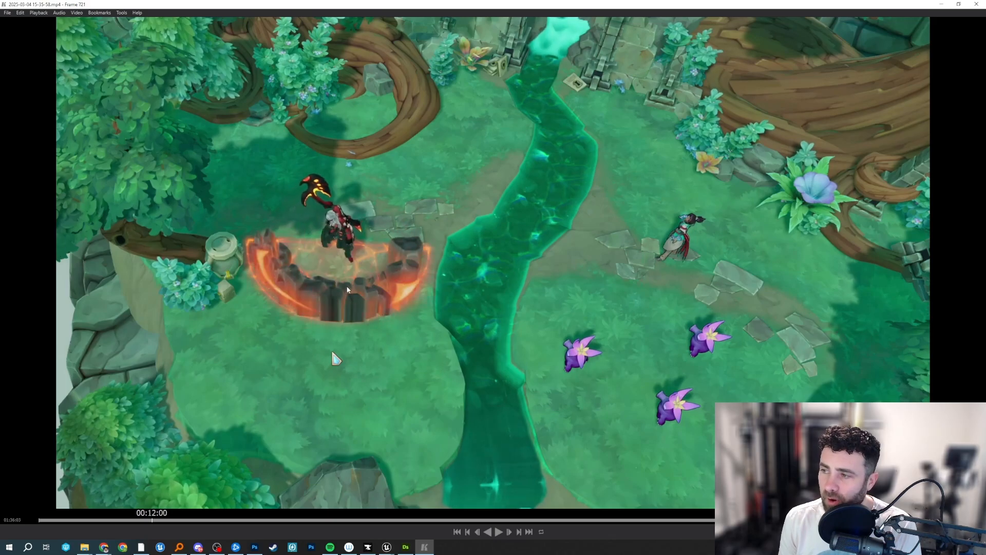
{"action": "key", "text": "Left"}
{"action": "key", "text": "Left"}
{"action": "key", "text": "Left"}
{"action": "key", "text": "Left"}
{"action": "key", "text": "Right"}
{"action": "key", "text": "Right"}
Play on to the circular attack and step through its frames around 00:13:45 to 00:13:53, examining the rock ring's timing.
{"action": "key", "text": "space"}
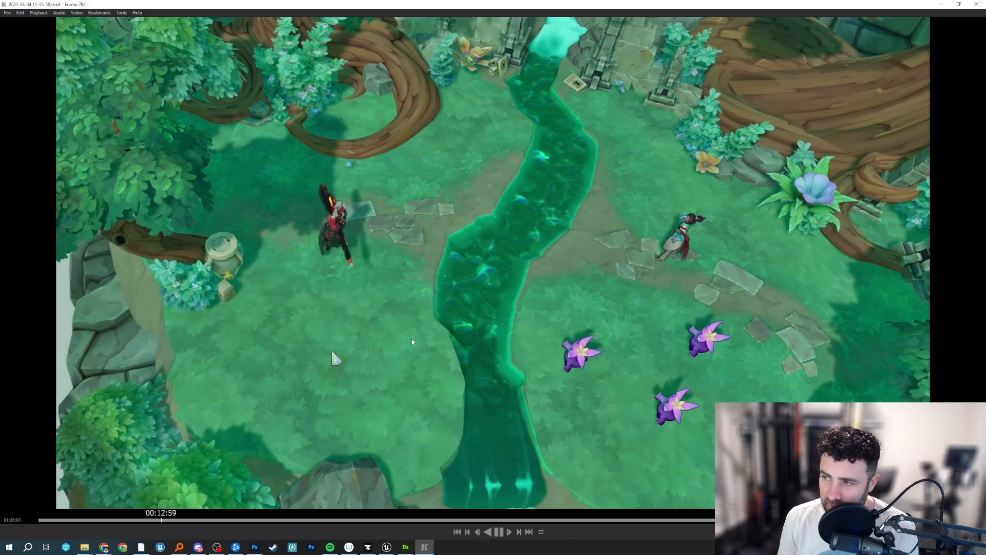
{"action": "key", "text": "space"}
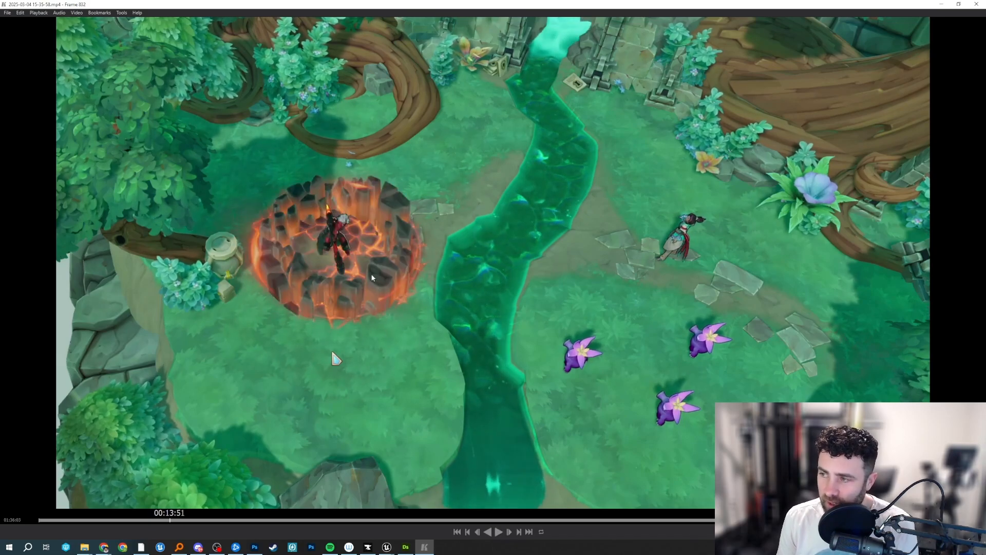
{"action": "key", "text": "Left"}
{"action": "key", "text": "Left"}
{"action": "key", "text": "Left"}
{"action": "key", "text": "Left"}
{"action": "key", "text": "Left"}
{"action": "key", "text": "Left"}
{"action": "key", "text": "Right"}
{"action": "key", "text": "Right"}
{"action": "key", "text": "Right"}
{"action": "key", "text": "Right"}
{"action": "key", "text": "Right"}
{"action": "key", "text": "Right"}
{"action": "key", "text": "Right"}
{"action": "key", "text": "Right"}
{"action": "key", "text": "Right"}
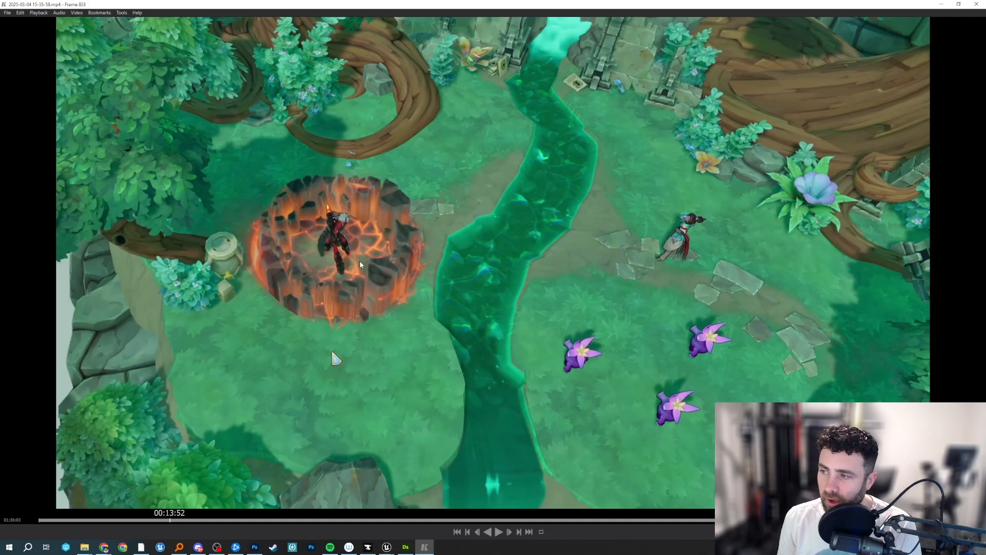
{"action": "key", "text": "Left"}
{"action": "key", "text": "Left"}
{"action": "key", "text": "Left"}
{"action": "key", "text": "Left"}
{"action": "key", "text": "Left"}
{"action": "key", "text": "Left"}
{"action": "key", "text": "Left"}
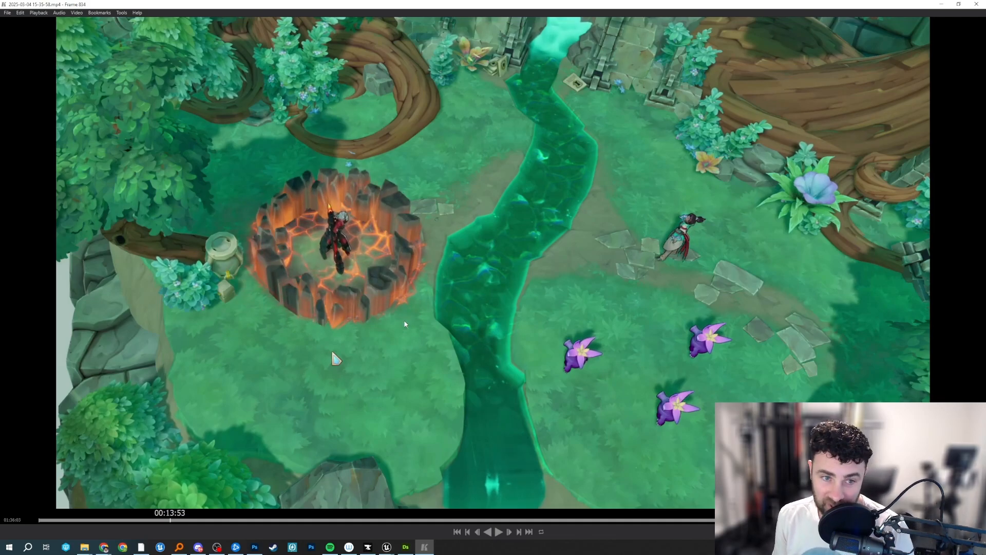
{"action": "key", "text": "Left"}
{"action": "key", "text": "Left"}
{"action": "key", "text": "Left"}
{"action": "key", "text": "Left"}
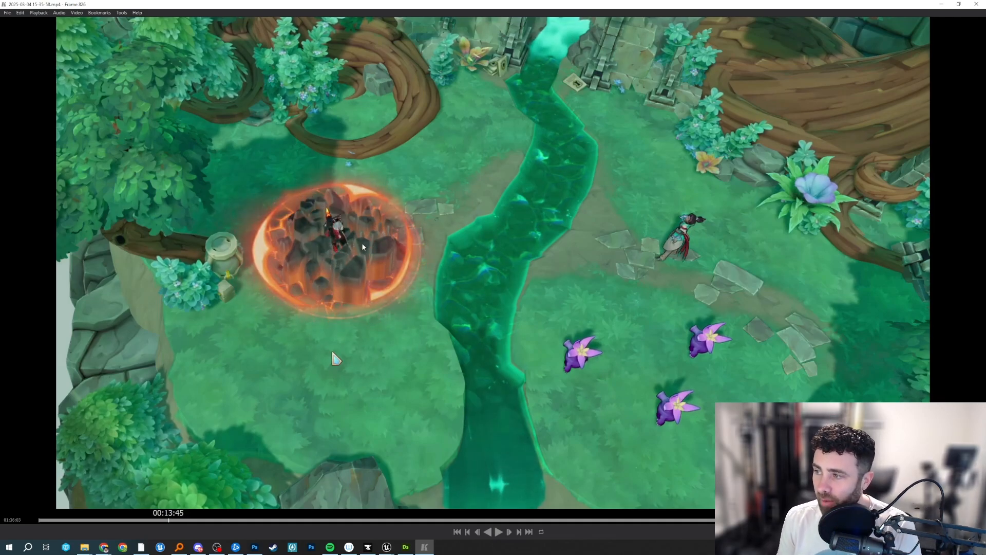
{"action": "key", "text": "Right"}
{"action": "key", "text": "Right"}
{"action": "key", "text": "Right"}
{"action": "key", "text": "Right"}
{"action": "key", "text": "Right"}
{"action": "key", "text": "Right"}
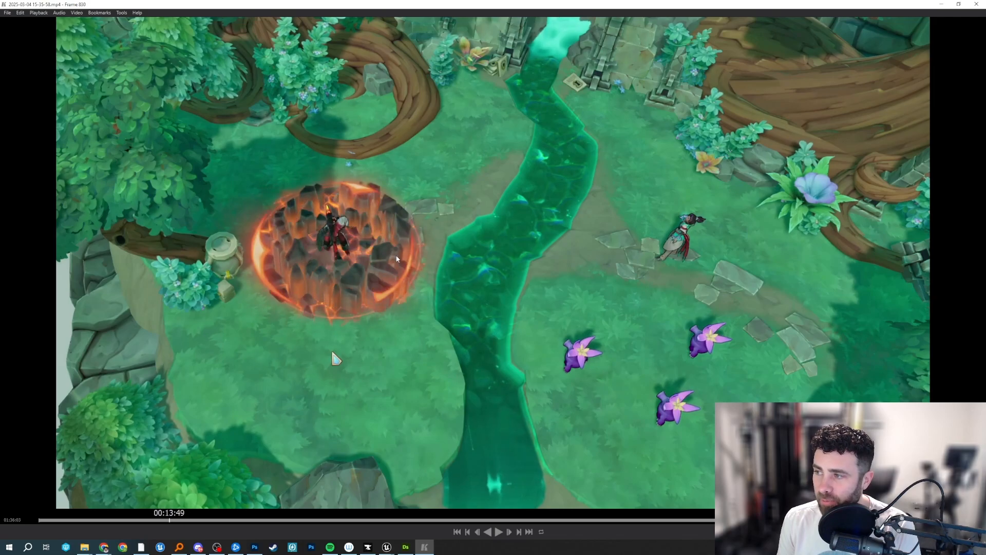
{"action": "key", "text": "Left"}
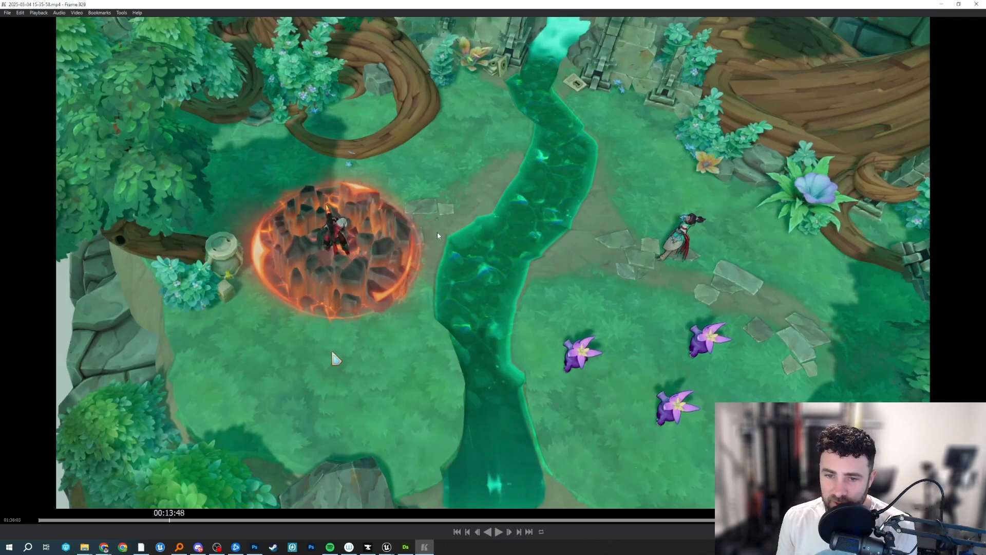
Open the second recording, showing the game inside the Unreal editor, and play it to the cone attack at about 00:02:22.
{"action": "key", "text": "space"}
{"action": "key", "text": "space"}
{"action": "mouse_move", "coordinate": [85, 547]}
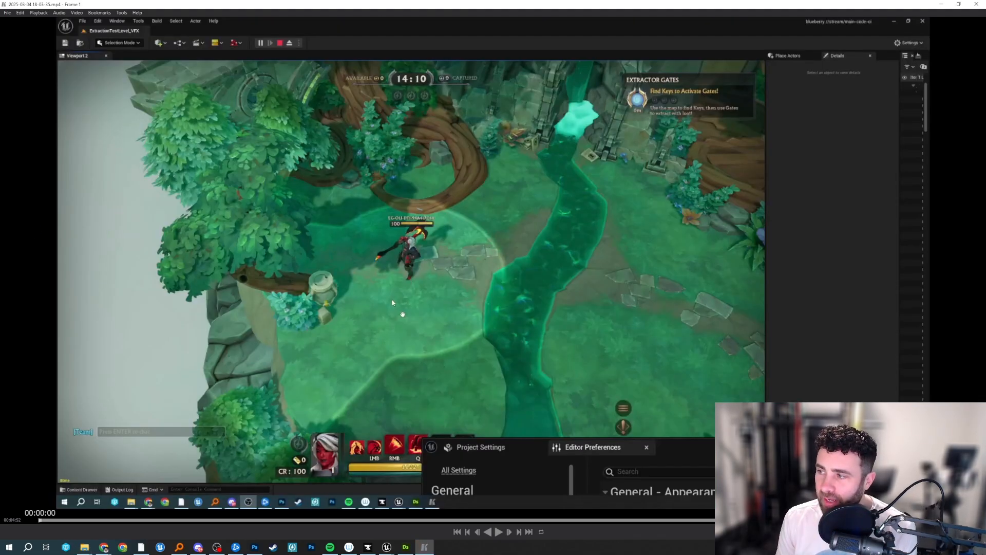
{"action": "key", "text": "space"}
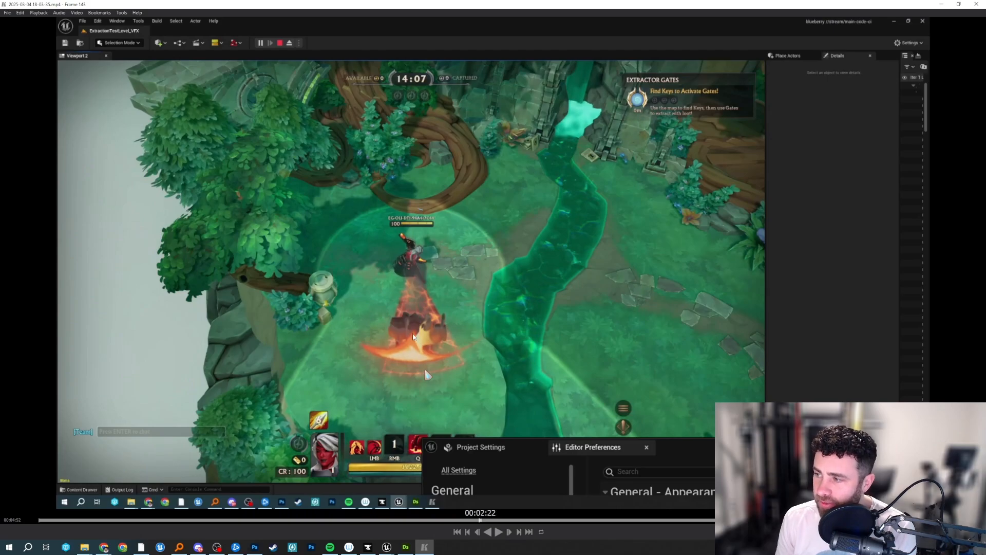
{"action": "key", "text": "space"}
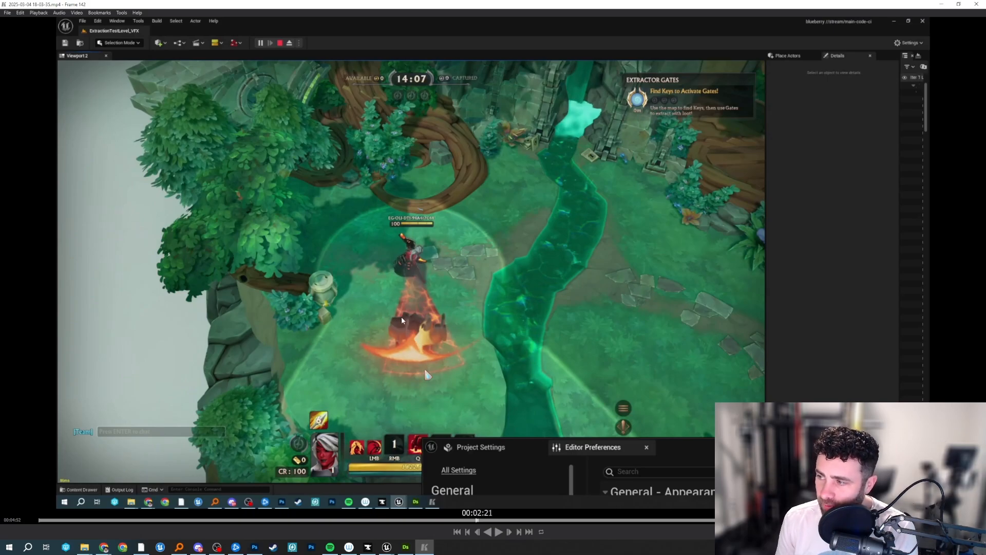
Step back and forth through the second recording's cone attack, comparing slash and rock frames between about 00:02:16 and 00:02:26.
{"action": "key", "text": "Right"}
{"action": "key", "text": "Right"}
{"action": "key", "text": "Right"}
{"action": "key", "text": "Right"}
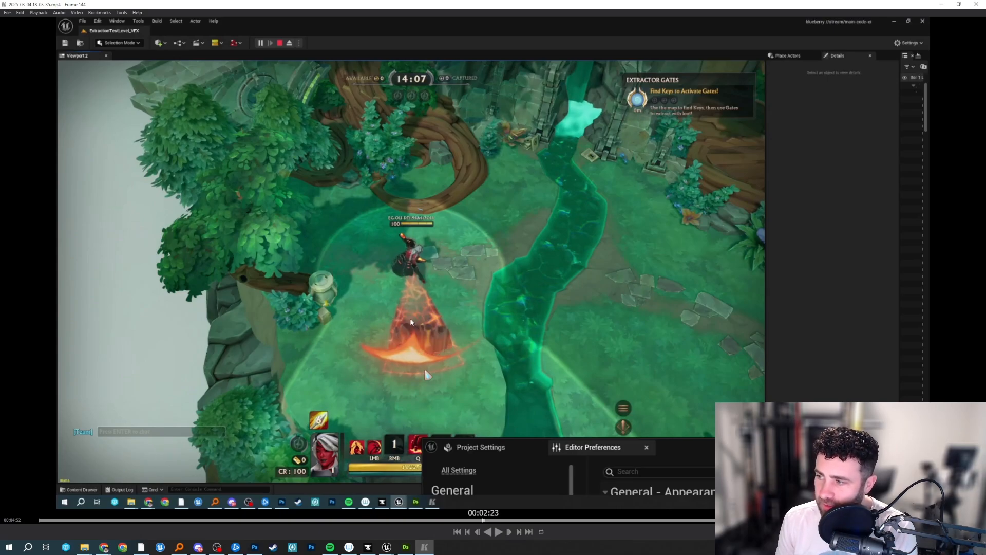
{"action": "key", "text": "Right"}
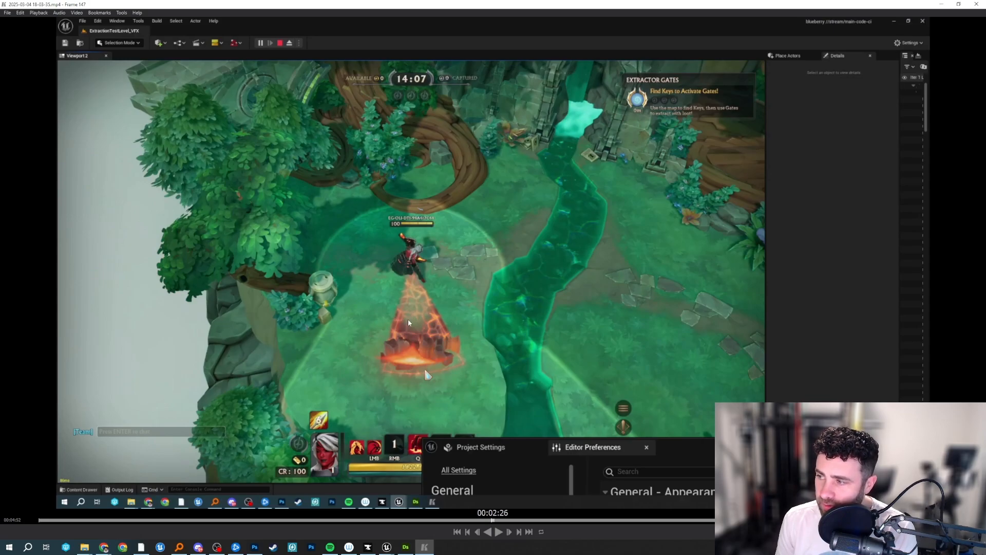
{"action": "key", "text": "Left"}
{"action": "key", "text": "Left"}
{"action": "key", "text": "Left"}
{"action": "key", "text": "Left"}
{"action": "key", "text": "Left"}
{"action": "key", "text": "Left"}
{"action": "key", "text": "Right"}
{"action": "key", "text": "Right"}
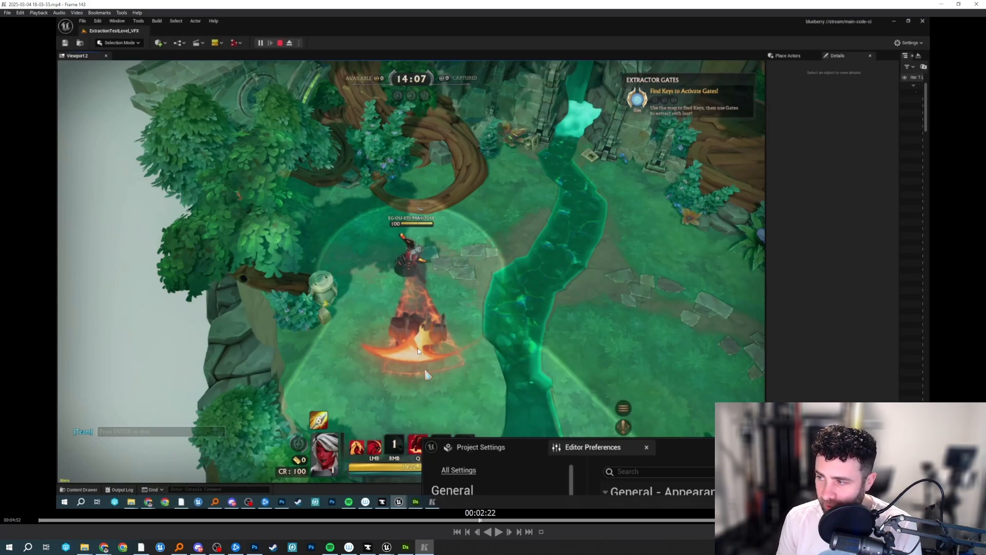
{"action": "key", "text": "Left"}
{"action": "key", "text": "Left"}
{"action": "key", "text": "Left"}
{"action": "key", "text": "Left"}
{"action": "key", "text": "Left"}
{"action": "key", "text": "Right"}
{"action": "key", "text": "Right"}
{"action": "key", "text": "Right"}
{"action": "key", "text": "Right"}
{"action": "key", "text": "Right"}
{"action": "key", "text": "Right"}
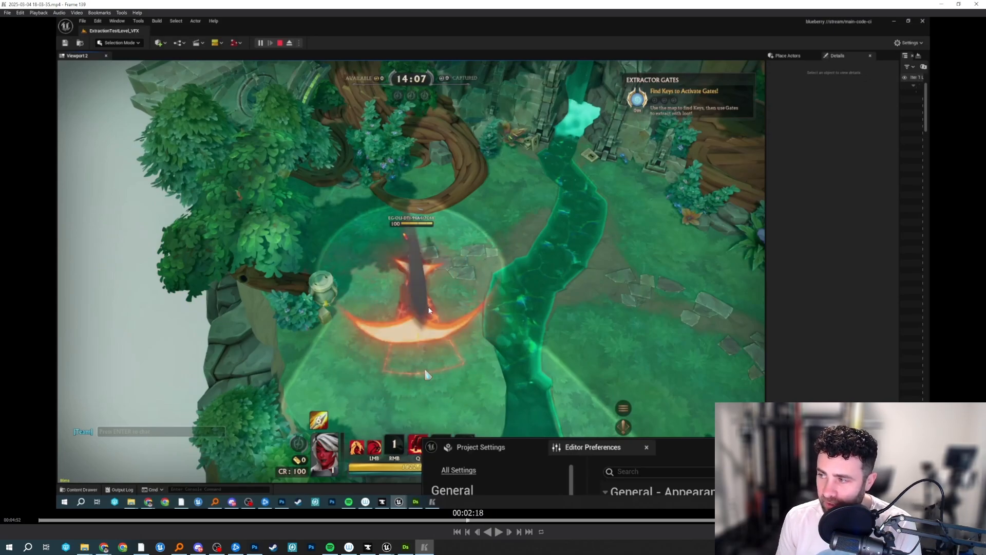
{"action": "key", "text": "Right"}
{"action": "key", "text": "Right"}
{"action": "key", "text": "Right"}
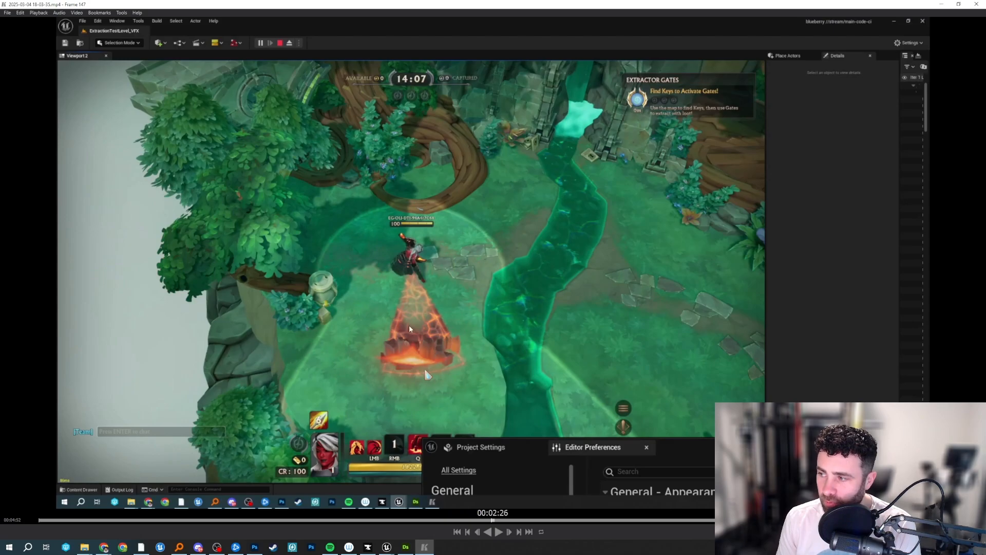
{"action": "key", "text": "Left"}
{"action": "key", "text": "Left"}
{"action": "key", "text": "Left"}
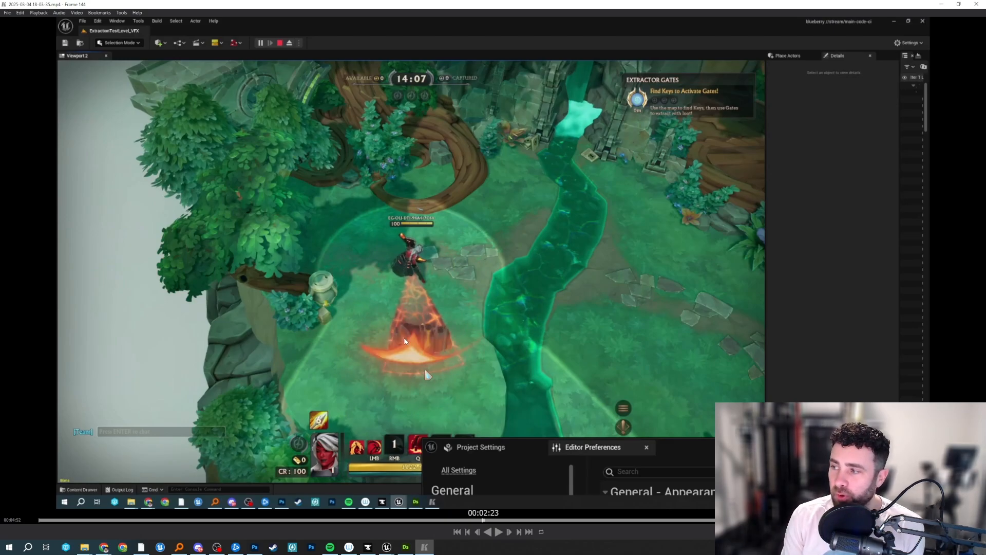
{"action": "key", "text": "Left"}
{"action": "key", "text": "Left"}
{"action": "key", "text": "Left"}
{"action": "key", "text": "Left"}
{"action": "key", "text": "Left"}
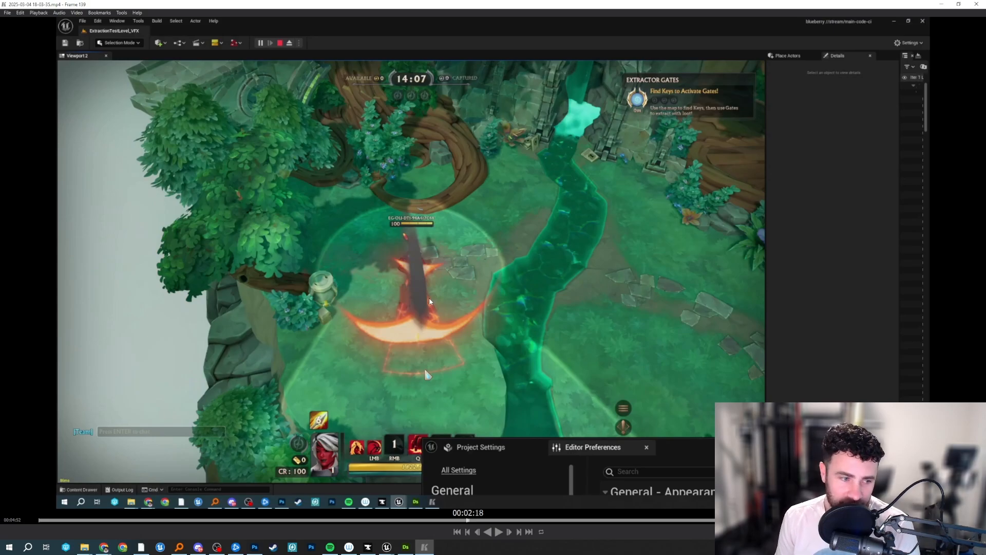
{"action": "key", "text": "Left"}
{"action": "key", "text": "Left"}
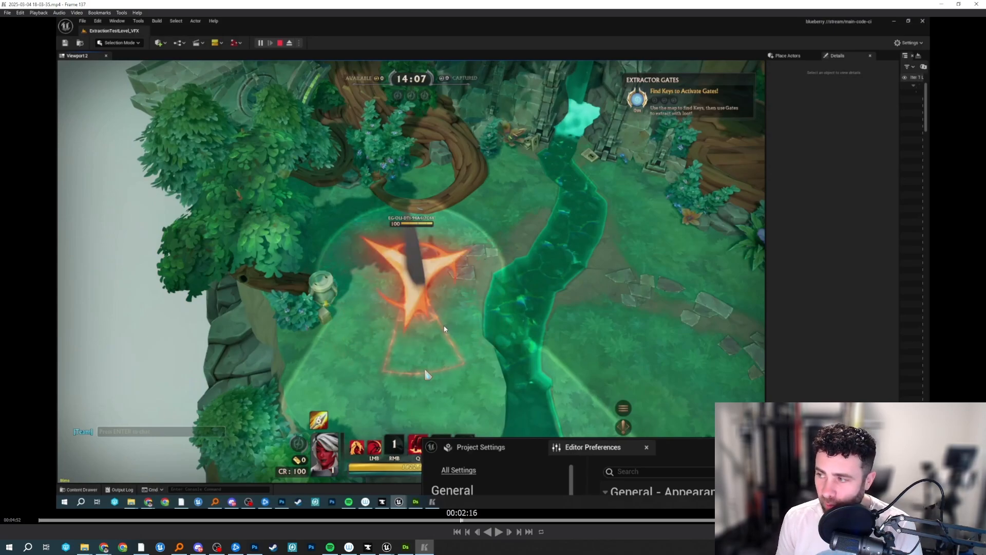
Scrub through the end of the cone attack up to about 00:02:57, examining how the rocks and ground cracks fade out.
{"action": "left_click_drag", "start_coordinate": [444, 329], "coordinate": [500, 334]}
{"action": "key", "text": "Left"}
{"action": "key", "text": "Left"}
{"action": "key", "text": "Left"}
{"action": "key", "text": "Left"}
{"action": "key", "text": "Left"}
{"action": "key", "text": "Left"}
{"action": "key", "text": "Left"}
{"action": "key", "text": "Left"}
{"action": "key", "text": "Left"}
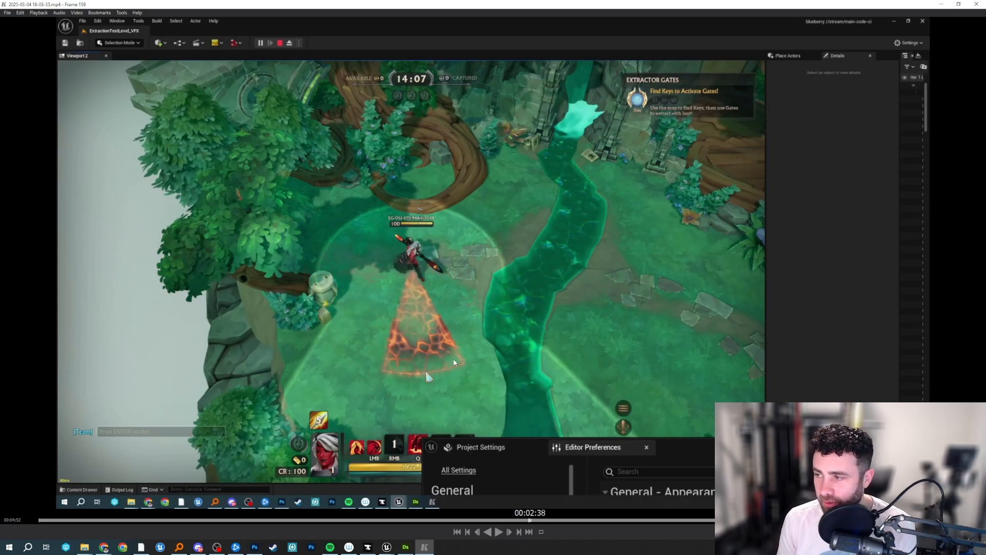
{"action": "key", "text": "Left"}
{"action": "key", "text": "Left"}
{"action": "key", "text": "Left"}
{"action": "key", "text": "Left"}
{"action": "key", "text": "Left"}
{"action": "key", "text": "Left"}
{"action": "key", "text": "Left"}
{"action": "key", "text": "Left"}
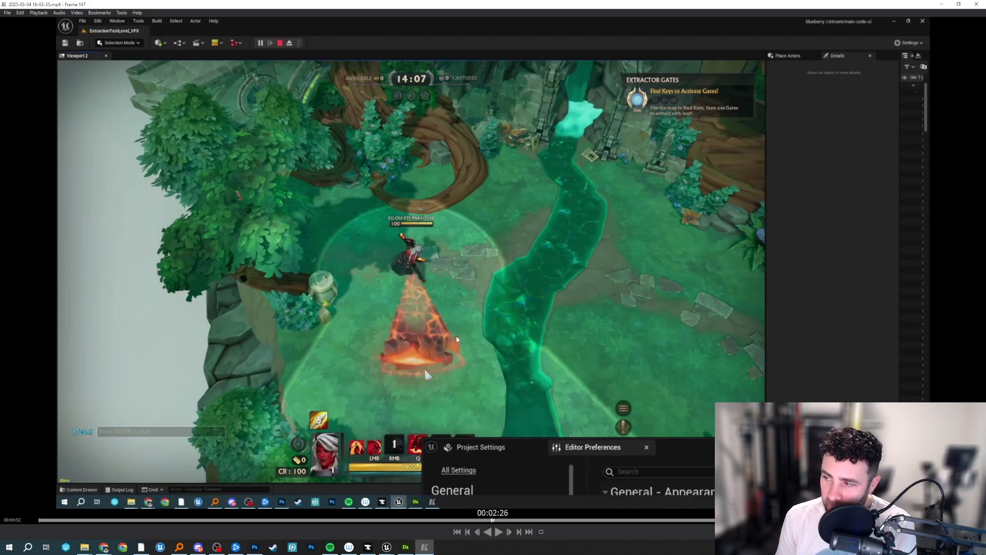
{"action": "key", "text": "Right"}
{"action": "key", "text": "Right"}
{"action": "key", "text": "Right"}
{"action": "key", "text": "Right"}
{"action": "key", "text": "Right"}
{"action": "key", "text": "Right"}
{"action": "key", "text": "Right"}
{"action": "key", "text": "Right"}
{"action": "key", "text": "Right"}
{"action": "key", "text": "Right"}
{"action": "key", "text": "Right"}
{"action": "key", "text": "Right"}
{"action": "key", "text": "Right"}
{"action": "key", "text": "Right"}
{"action": "key", "text": "Right"}
{"action": "key", "text": "Right"}
{"action": "key", "text": "Right"}
{"action": "key", "text": "Right"}
{"action": "key", "text": "Right"}
{"action": "key", "text": "Right"}
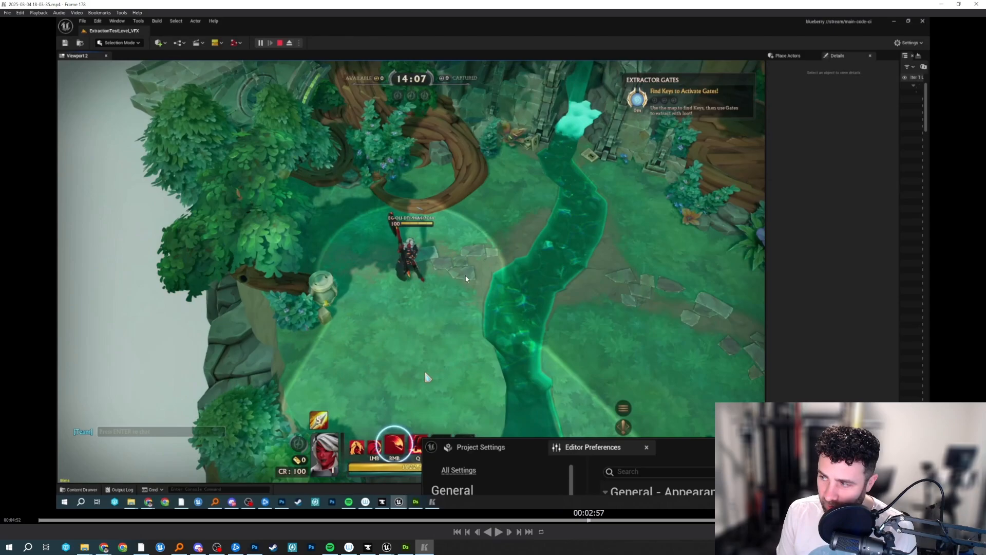
Step back and forward through the cone attack between about 00:02:34 and 00:02:38, and close the recording.
{"action": "key", "text": "Left"}
{"action": "key", "text": "Left"}
{"action": "key", "text": "Left"}
{"action": "key", "text": "Left"}
{"action": "key", "text": "Left"}
{"action": "key", "text": "Left"}
{"action": "key", "text": "Left"}
{"action": "key", "text": "Left"}
{"action": "key", "text": "Left"}
{"action": "key", "text": "Left"}
{"action": "key", "text": "Left"}
{"action": "key", "text": "Left"}
{"action": "key", "text": "Left"}
{"action": "key", "text": "Left"}
{"action": "key", "text": "Left"}
{"action": "key", "text": "Left"}
{"action": "key", "text": "Left"}
{"action": "key", "text": "Left"}
{"action": "key", "text": "Left"}
{"action": "key", "text": "Left"}
{"action": "key", "text": "Left"}
{"action": "key", "text": "Left"}
{"action": "key", "text": "Left"}
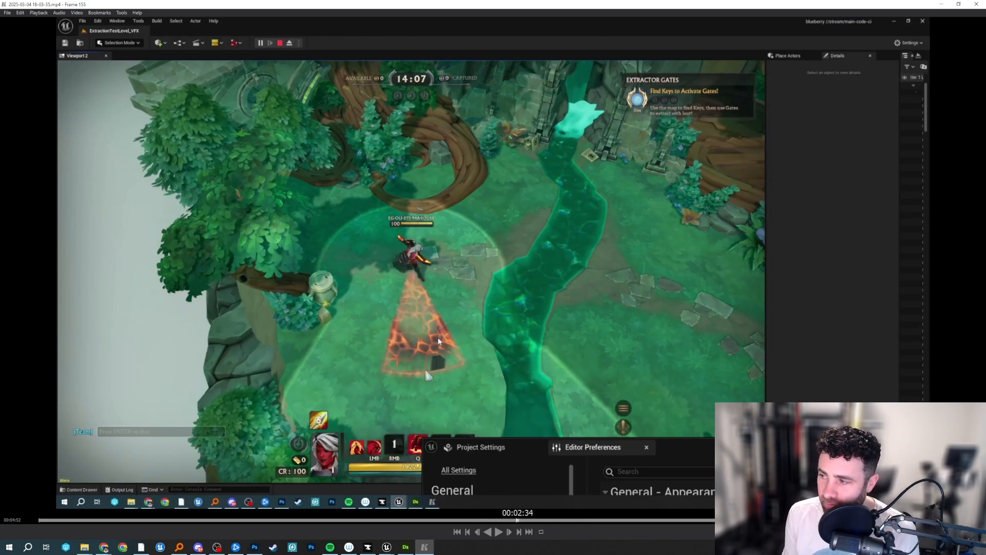
{"action": "key", "text": "Right"}
{"action": "key", "text": "Right"}
{"action": "key", "text": "Right"}
{"action": "key", "text": "Right"}
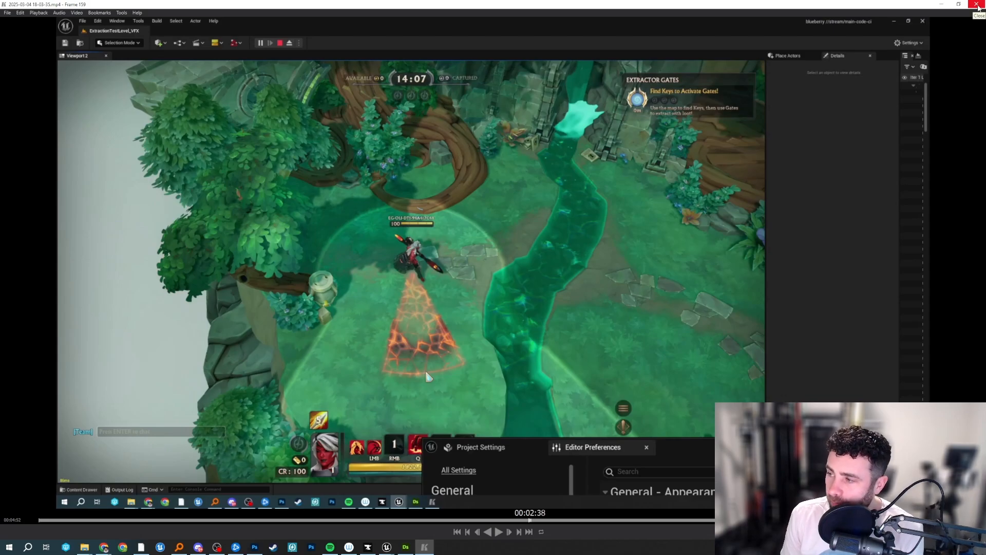
{"action": "left_click", "coordinate": [977, 7]}
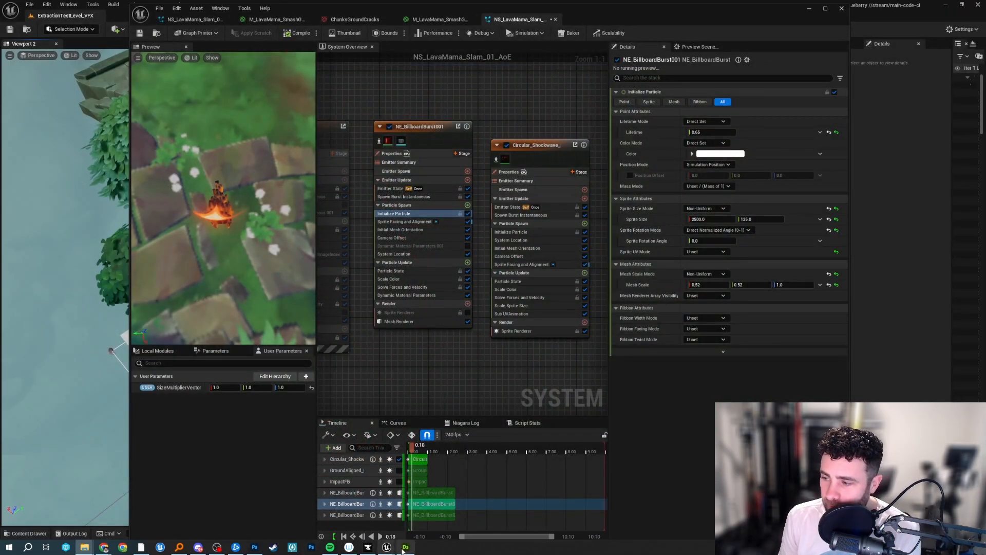
Switch to Substance 3D Designer, preview the larger-celled Cells 4 noise at the graph's start and narrow the properties area.
{"action": "left_click", "coordinate": [405, 547]}
{"action": "scroll", "coordinate": [367, 291], "scroll_direction": "down", "scroll_amount": 2}
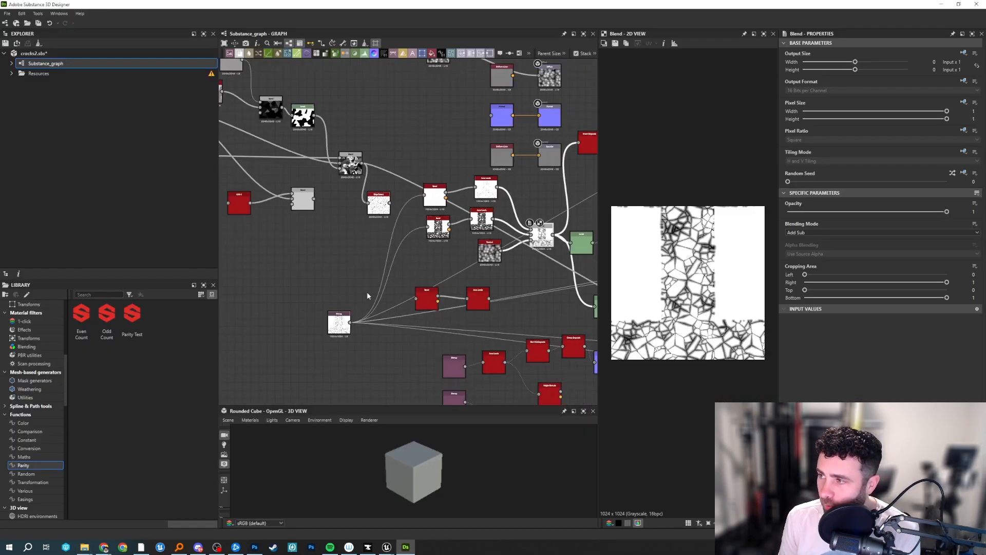
{"action": "middle_click_drag", "start_coordinate": [330, 270], "coordinate": [465, 333]}
{"action": "middle_click_drag", "start_coordinate": [385, 187], "coordinate": [409, 184]}
{"action": "scroll", "coordinate": [313, 209], "scroll_direction": "up", "scroll_amount": 2}
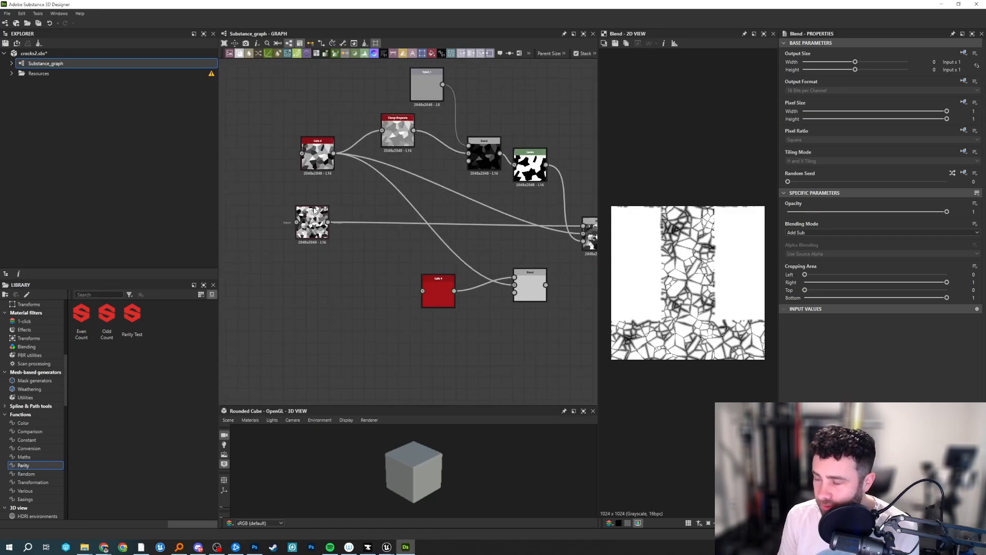
{"action": "double_click", "coordinate": [317, 162]}
{"action": "scroll", "coordinate": [663, 241], "scroll_direction": "down", "scroll_amount": 3}
{"action": "scroll", "coordinate": [692, 255], "scroll_direction": "down", "scroll_amount": 1}
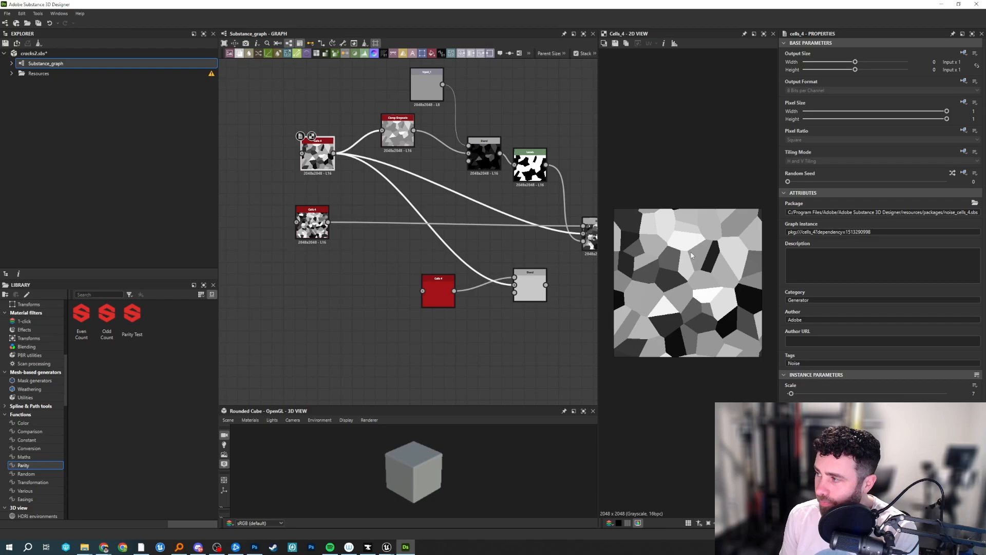
{"action": "left_click_drag", "start_coordinate": [779, 182], "coordinate": [843, 182]}
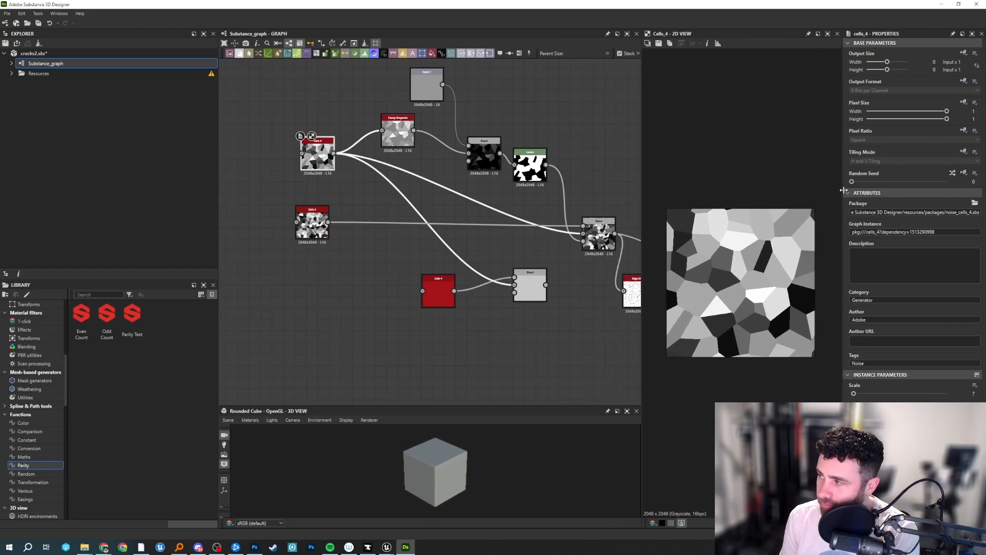
{"action": "scroll", "coordinate": [398, 194], "scroll_direction": "up", "scroll_amount": 3}
{"action": "middle_click_drag", "start_coordinate": [372, 245], "coordinate": [457, 207]}
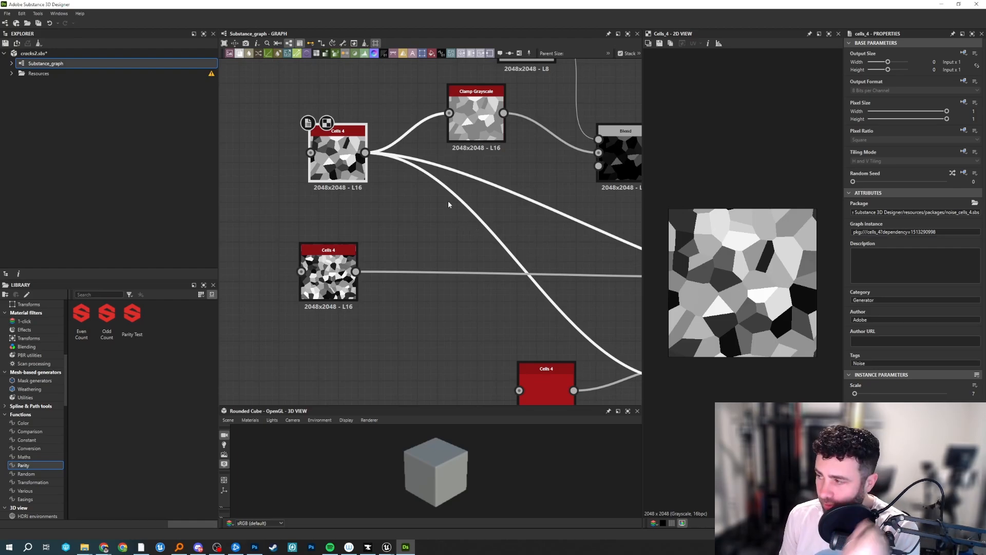
{"action": "middle_click_drag", "start_coordinate": [446, 204], "coordinate": [425, 198]}
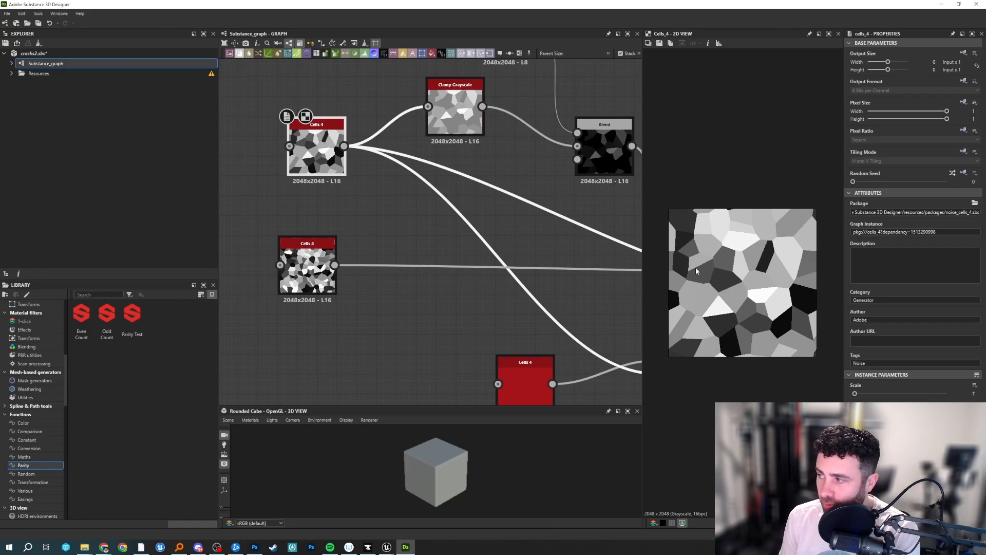
Sketch several irregular polygonal rock outlines in red over a screen capture beside the cell pattern, and discard the capture.
{"action": "key", "text": "super+shift+s"}
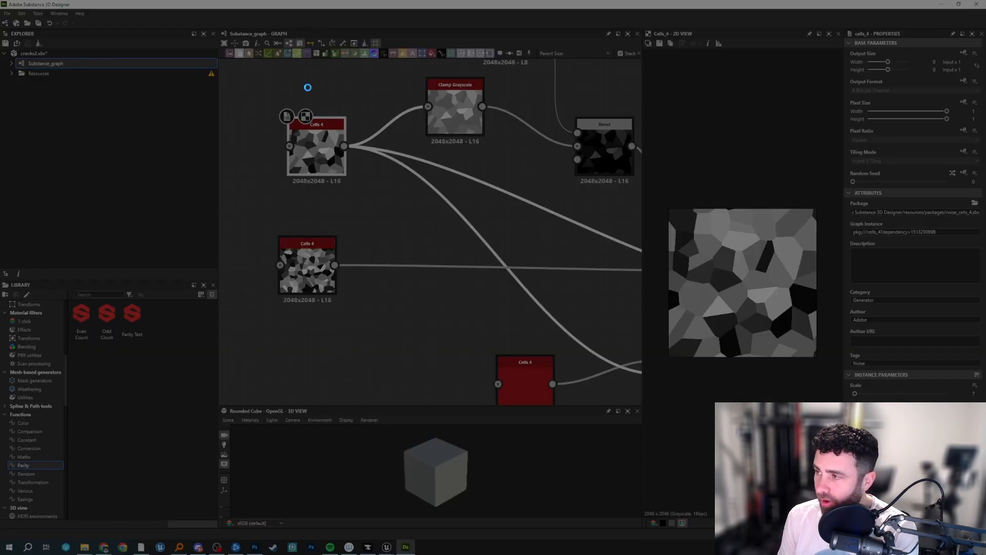
{"action": "left_click_drag", "start_coordinate": [225, 75], "coordinate": [912, 516]}
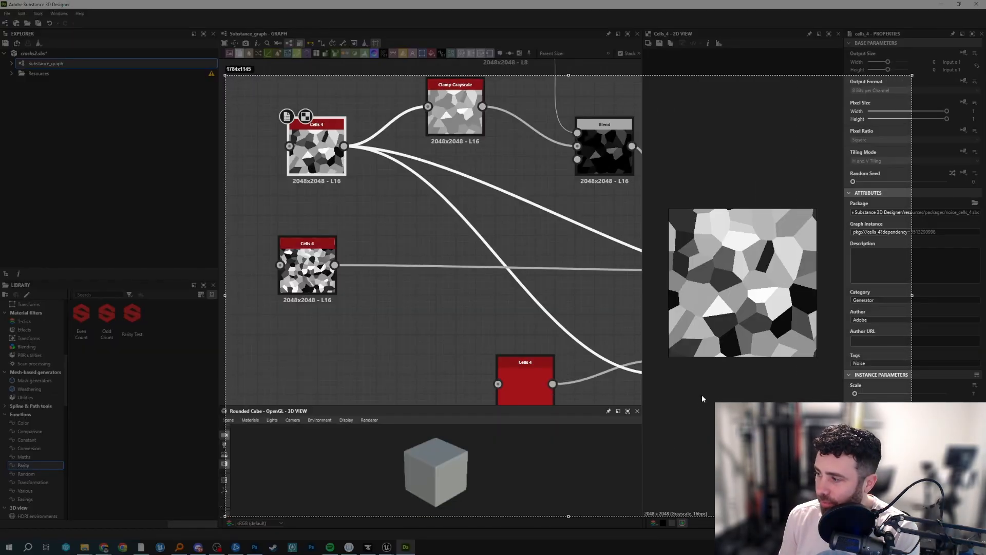
{"action": "mouse_move", "coordinate": [705, 390]}
{"action": "left_mouse_down"}
{"action": "mouse_move", "coordinate": [672, 413]}
{"action": "mouse_move", "coordinate": [671, 455]}
{"action": "mouse_move", "coordinate": [706, 467]}
{"action": "mouse_move", "coordinate": [729, 460]}
{"action": "left_mouse_up"}
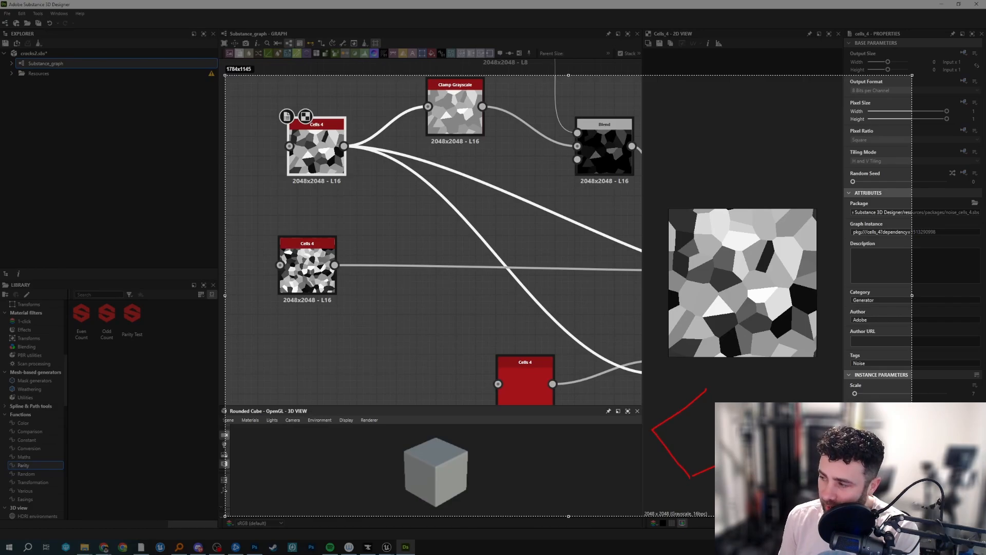
{"action": "mouse_move", "coordinate": [717, 370]}
{"action": "left_mouse_down"}
{"action": "mouse_move", "coordinate": [732, 397]}
{"action": "mouse_move", "coordinate": [757, 403]}
{"action": "mouse_move", "coordinate": [767, 370]}
{"action": "mouse_move", "coordinate": [718, 375]}
{"action": "left_mouse_up"}
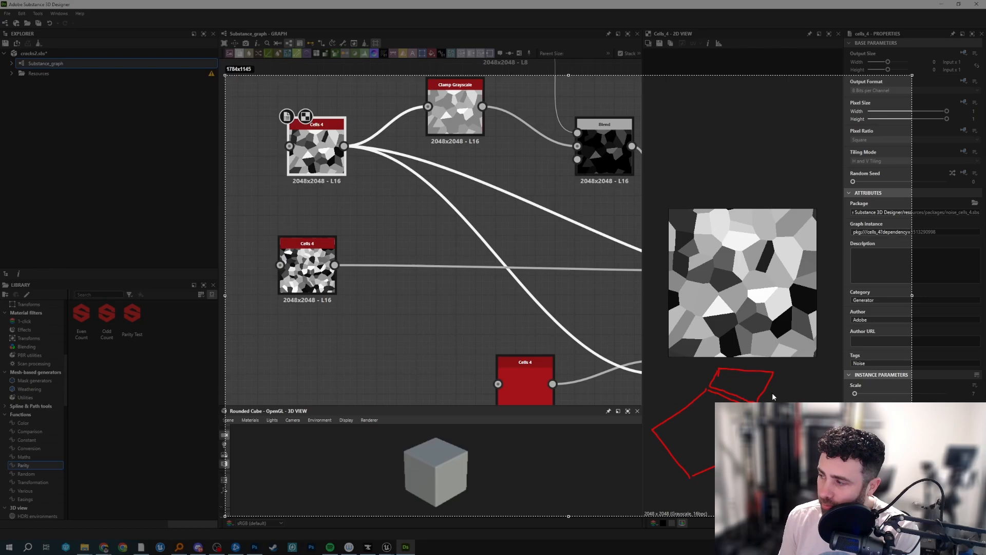
{"action": "mouse_move", "coordinate": [772, 393]}
{"action": "left_mouse_down"}
{"action": "mouse_move", "coordinate": [752, 414]}
{"action": "mouse_move", "coordinate": [775, 436]}
{"action": "mouse_move", "coordinate": [771, 393]}
{"action": "mouse_move", "coordinate": [808, 429]}
{"action": "mouse_move", "coordinate": [821, 395]}
{"action": "mouse_move", "coordinate": [788, 377]}
{"action": "mouse_move", "coordinate": [821, 333]}
{"action": "mouse_move", "coordinate": [794, 364]}
{"action": "mouse_move", "coordinate": [833, 389]}
{"action": "mouse_move", "coordinate": [878, 382]}
{"action": "mouse_move", "coordinate": [888, 353]}
{"action": "mouse_move", "coordinate": [838, 309]}
{"action": "mouse_move", "coordinate": [825, 324]}
{"action": "left_mouse_up"}
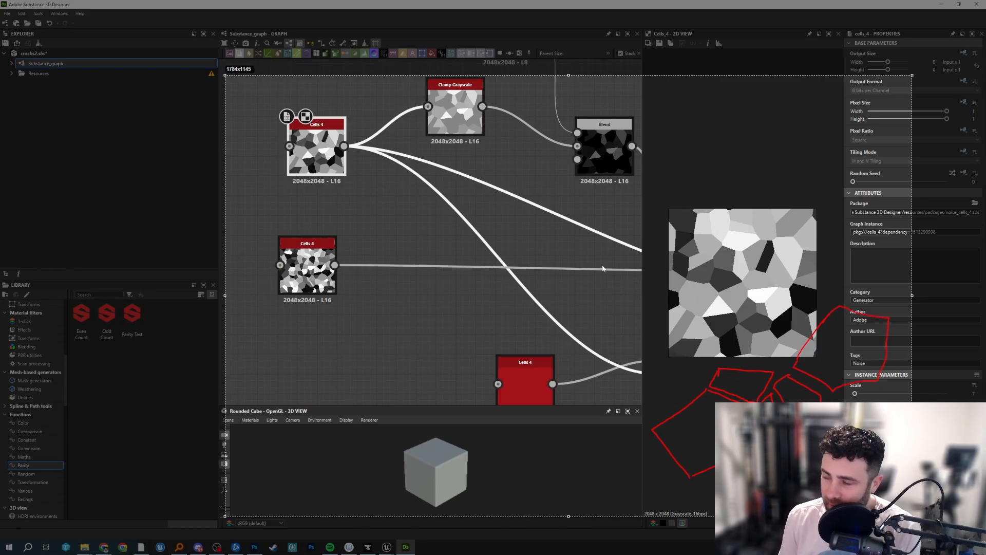
{"action": "key", "text": "Escape"}
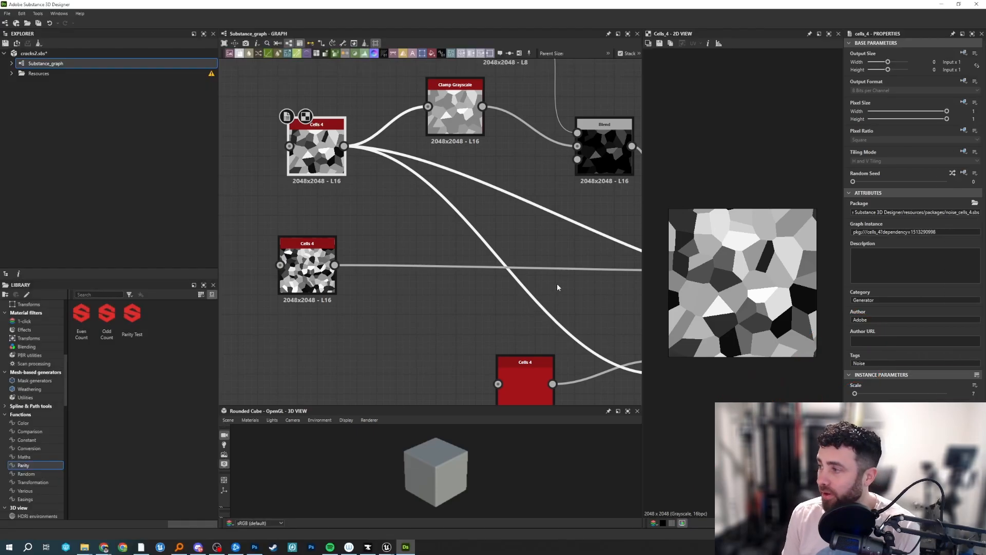
Preview the smaller-celled Cells 4 noise and the Switch-mode Blend that combines it with the larger cells.
{"action": "middle_click_drag", "start_coordinate": [558, 287], "coordinate": [467, 297]}
{"action": "middle_click_drag", "start_coordinate": [585, 323], "coordinate": [687, 255]}
{"action": "left_click", "coordinate": [323, 214]}
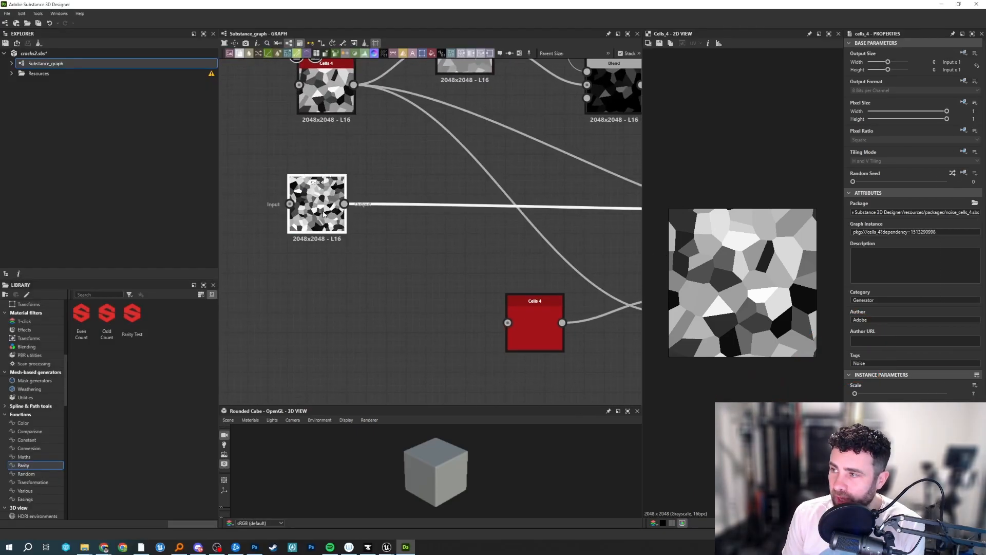
{"action": "middle_click_drag", "start_coordinate": [316, 205], "coordinate": [305, 263]}
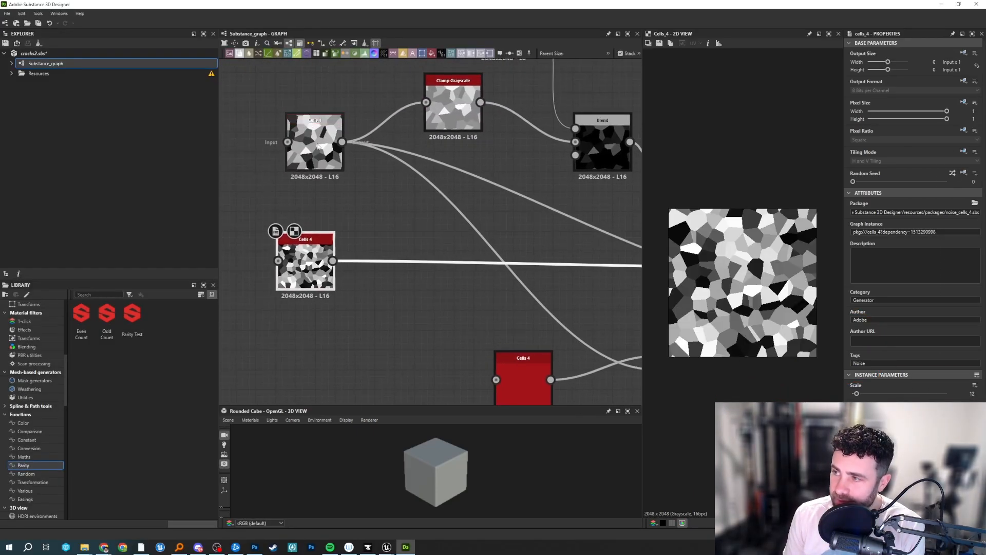
{"action": "double_click", "coordinate": [305, 263]}
{"action": "middle_click_drag", "start_coordinate": [440, 276], "coordinate": [318, 296]}
{"action": "middle_click_drag", "start_coordinate": [470, 254], "coordinate": [483, 236]}
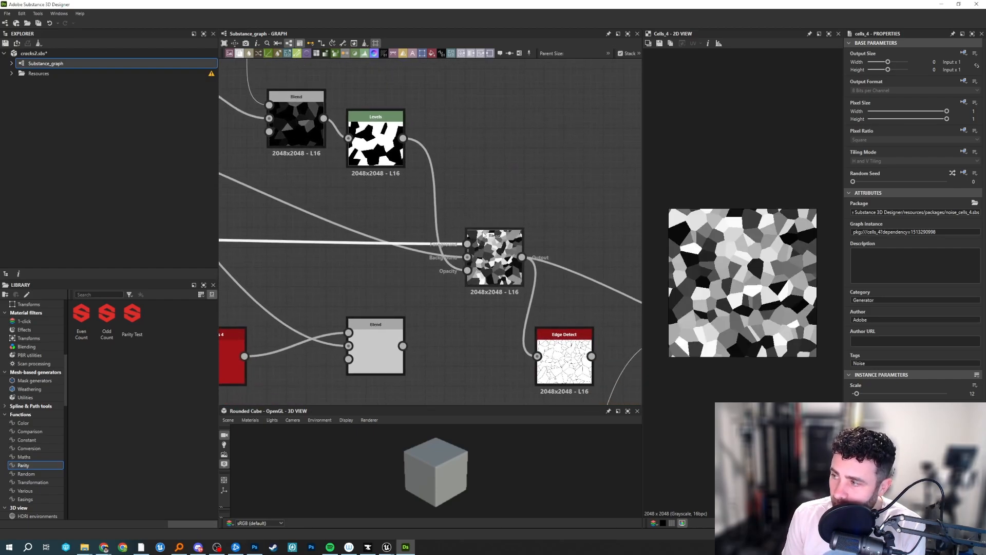
{"action": "double_click", "coordinate": [498, 257]}
{"action": "middle_click_drag", "start_coordinate": [484, 178], "coordinate": [534, 240]}
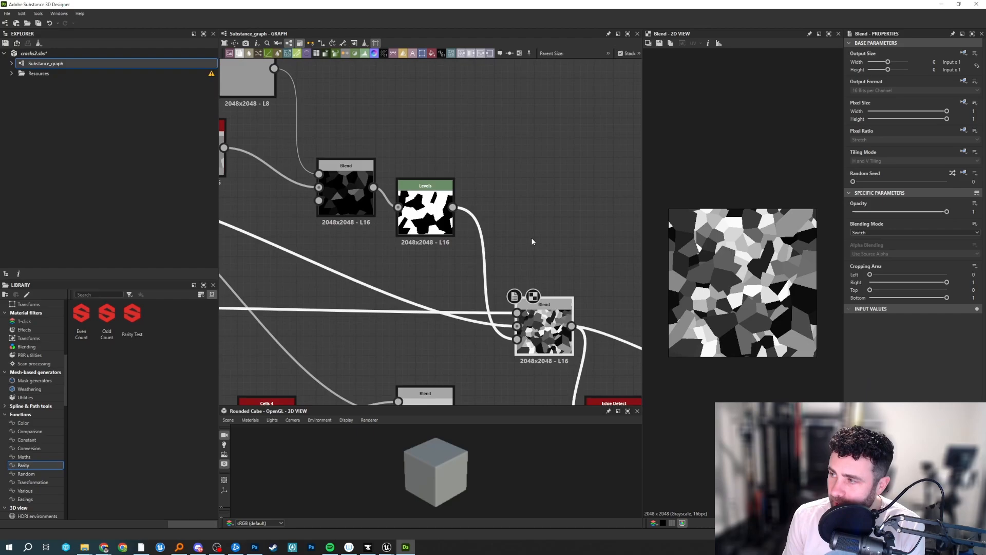
Inspect the Clamp Grayscale, Input_1 and Levels nodes that build the mask, ending on the combined cell Blend.
{"action": "middle_click_drag", "start_coordinate": [416, 125], "coordinate": [513, 185]}
{"action": "double_click", "coordinate": [314, 211]}
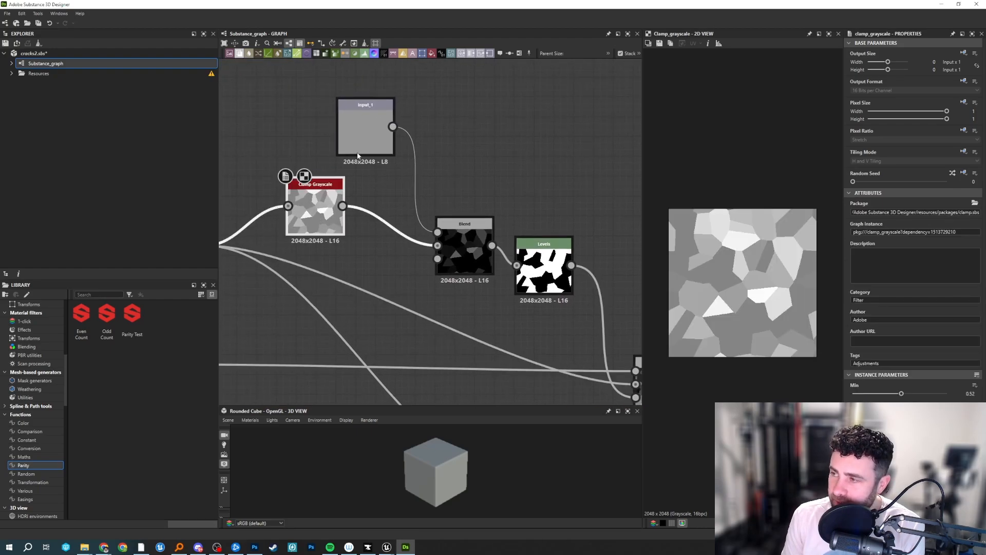
{"action": "double_click", "coordinate": [365, 132]}
{"action": "double_click", "coordinate": [565, 277]}
{"action": "middle_click_drag", "start_coordinate": [565, 277], "coordinate": [417, 217]}
{"action": "middle_click_drag", "start_coordinate": [513, 321], "coordinate": [433, 236]}
{"action": "double_click", "coordinate": [434, 238]}
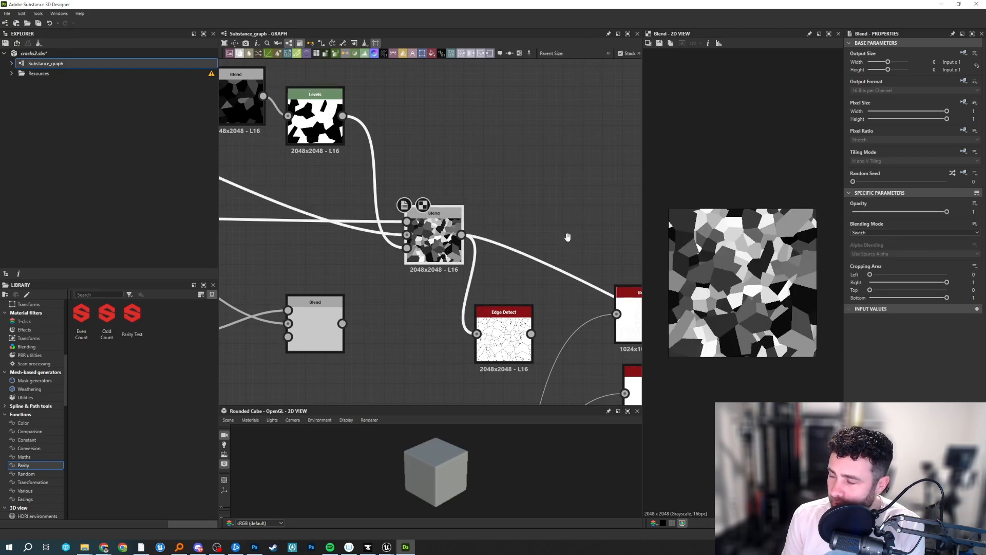
Preview the Edge Detect node's crack lines enlarged and widen the 2D view.
{"action": "middle_click_drag", "start_coordinate": [512, 346], "coordinate": [477, 307]}
{"action": "double_click", "coordinate": [473, 308]}
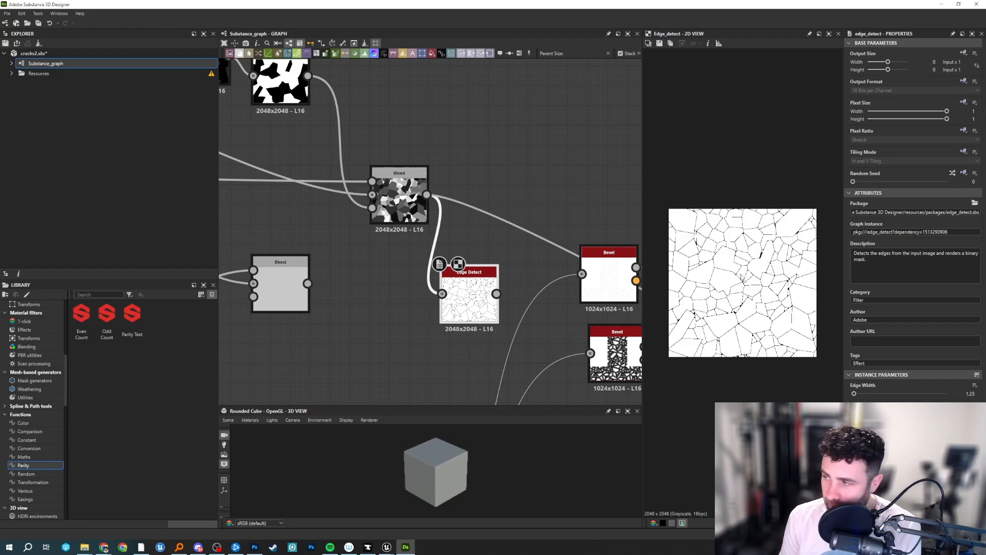
{"action": "scroll", "coordinate": [741, 277], "scroll_direction": "up", "scroll_amount": 2}
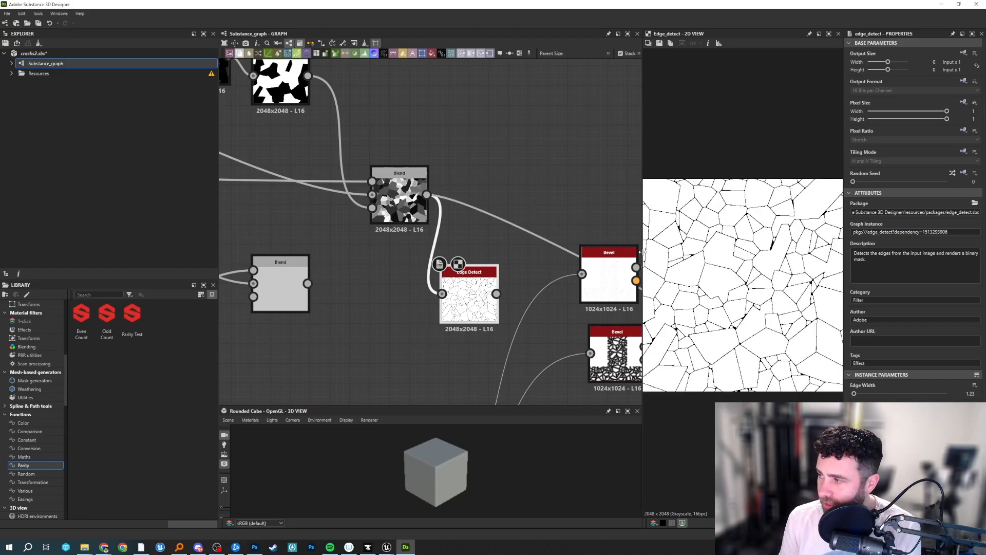
{"action": "left_click_drag", "start_coordinate": [640, 252], "coordinate": [588, 255]}
{"action": "middle_click_drag", "start_coordinate": [517, 192], "coordinate": [445, 148]}
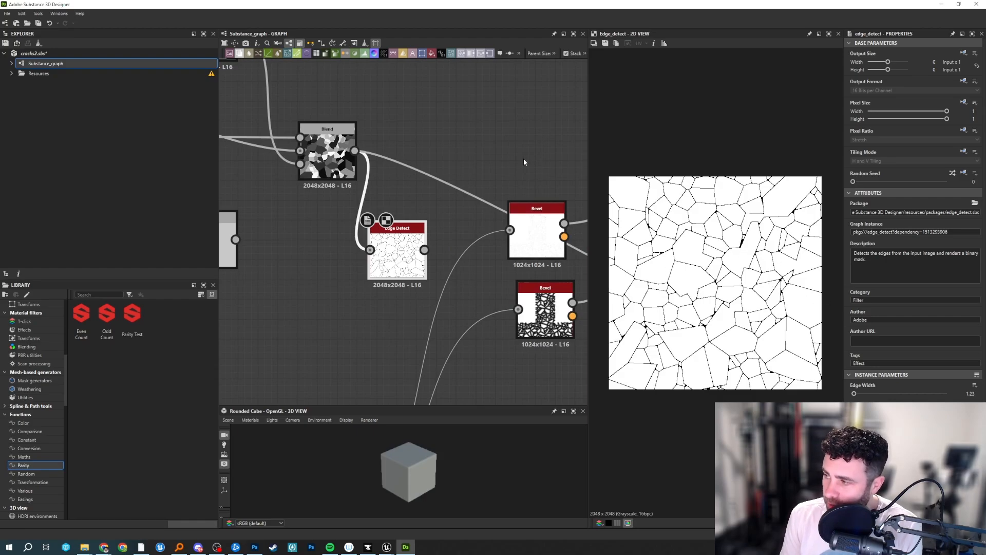
Move all outgoing connections of the cracks Bitmap node to the Edge Detect node's output.
{"action": "middle_click_drag", "start_coordinate": [524, 162], "coordinate": [386, 110]}
{"action": "middle_click_drag", "start_coordinate": [501, 221], "coordinate": [506, 245]}
{"action": "middle_click_drag", "start_coordinate": [287, 354], "coordinate": [437, 270]}
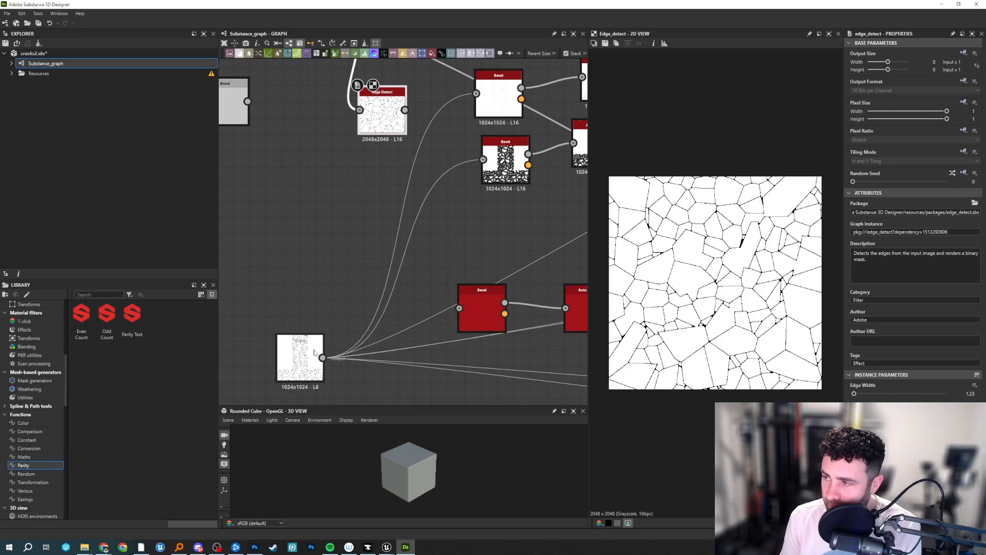
{"action": "left_click_drag", "start_coordinate": [315, 352], "coordinate": [408, 112]}
{"action": "left_click", "coordinate": [369, 158]}
{"action": "double_click", "coordinate": [357, 232]}
{"action": "left_click_drag", "start_coordinate": [357, 232], "coordinate": [404, 110]}
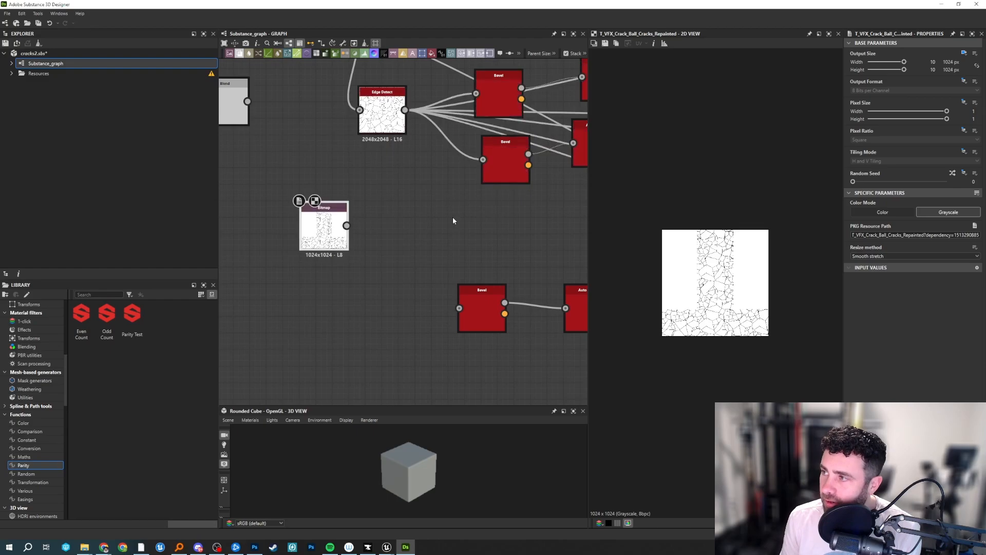
Preview the two upper Bevel nodes and their Auto Levels nodes with the Edge Detect cracks as input.
{"action": "middle_click_drag", "start_coordinate": [453, 221], "coordinate": [326, 298]}
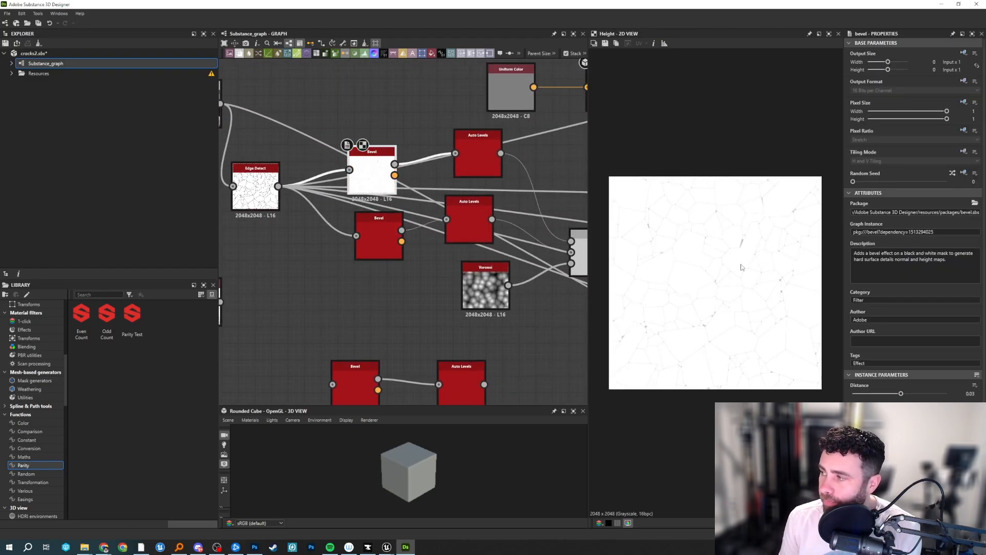
{"action": "double_click", "coordinate": [380, 239]}
{"action": "double_click", "coordinate": [487, 230]}
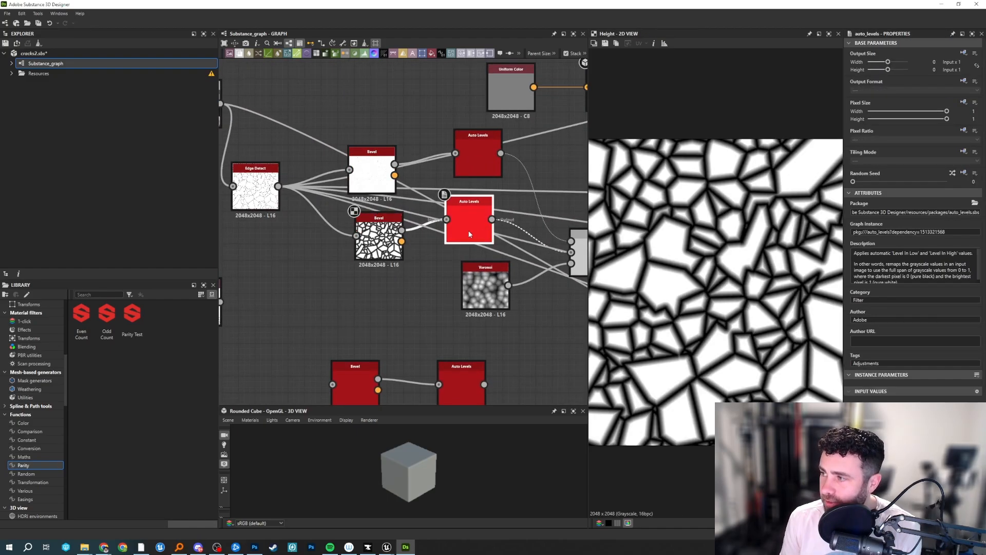
{"action": "double_click", "coordinate": [479, 151]}
{"action": "double_click", "coordinate": [379, 240]}
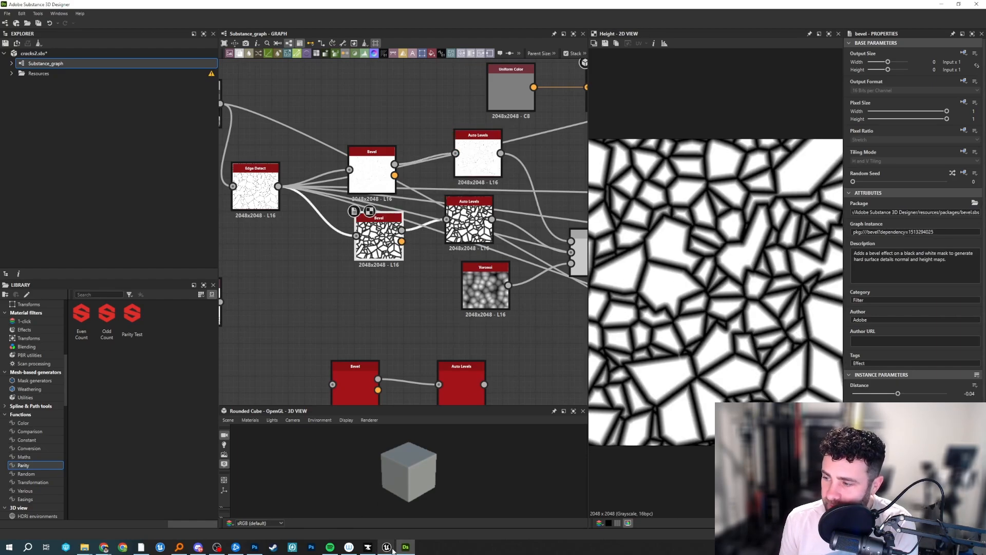
Examine the lava rock cluster from several angles in Unreal's NS_LavaMama_Slam_01_AoE preview, and return to Substance 3D Designer.
{"action": "mouse_move", "coordinate": [386, 547]}
{"action": "left_click", "coordinate": [485, 505]}
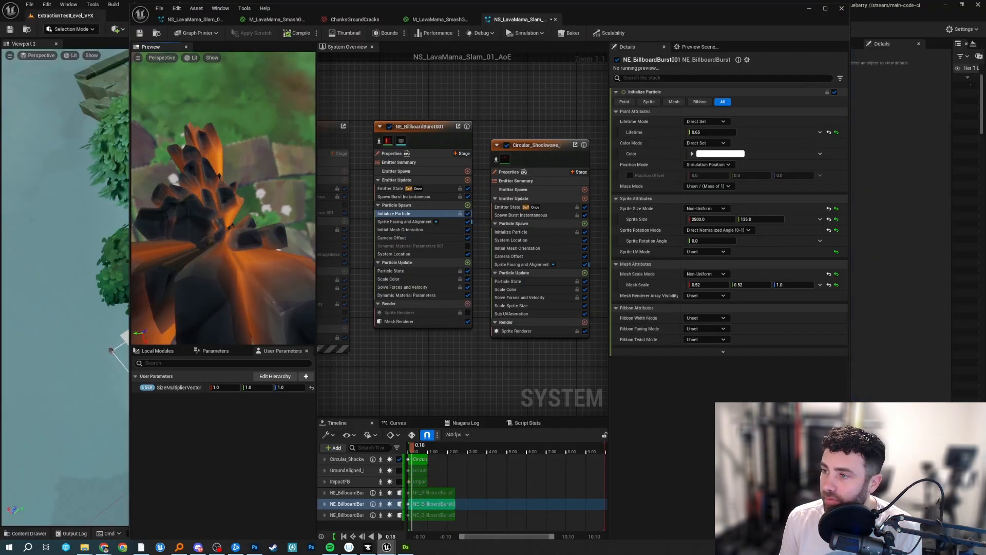
{"action": "mouse_move", "coordinate": [237, 183]}
{"action": "right_mouse_down"}
{"action": "mouse_move", "coordinate": [234, 154]}
{"action": "mouse_move", "coordinate": [237, 183]}
{"action": "right_mouse_up"}
{"action": "left_click_drag", "start_coordinate": [238, 183], "coordinate": [188, 180]}
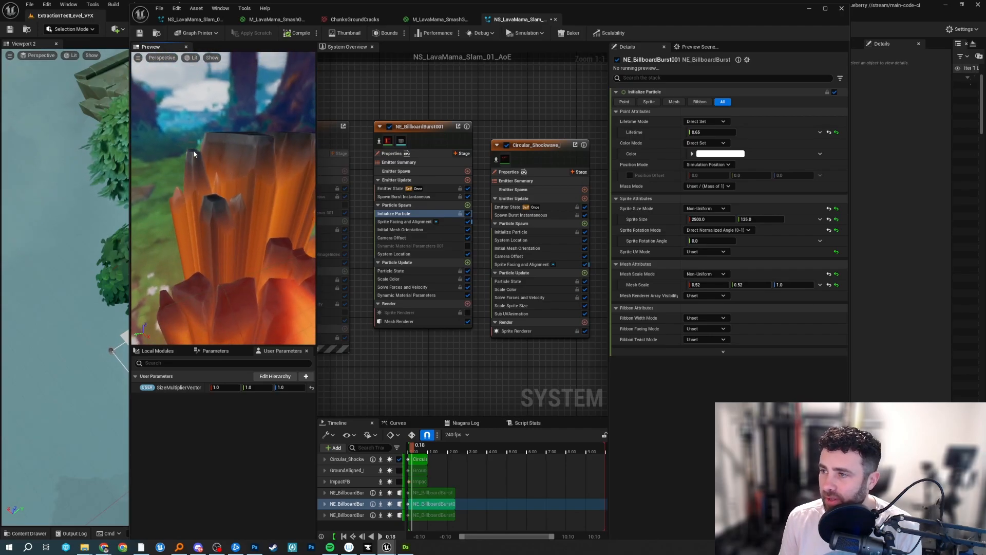
{"action": "right_click_drag", "start_coordinate": [191, 181], "coordinate": [229, 213]}
{"action": "middle_click_drag", "start_coordinate": [229, 213], "coordinate": [164, 190]}
{"action": "right_click_drag", "start_coordinate": [229, 213], "coordinate": [257, 253]}
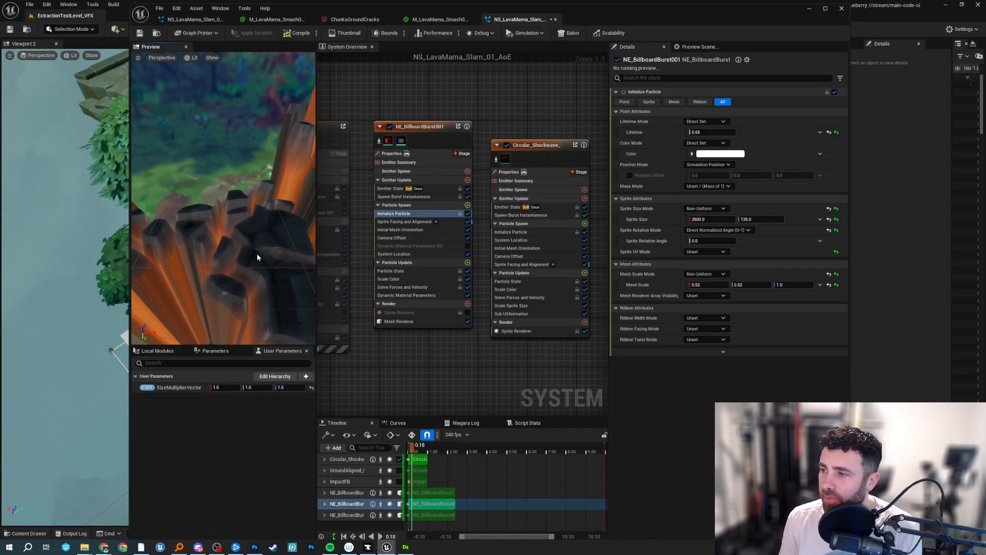
{"action": "mouse_move", "coordinate": [257, 254]}
{"action": "middle_mouse_down"}
{"action": "mouse_move", "coordinate": [274, 295]}
{"action": "mouse_move", "coordinate": [247, 247]}
{"action": "middle_mouse_up"}
{"action": "left_click_drag", "start_coordinate": [248, 246], "coordinate": [228, 303]}
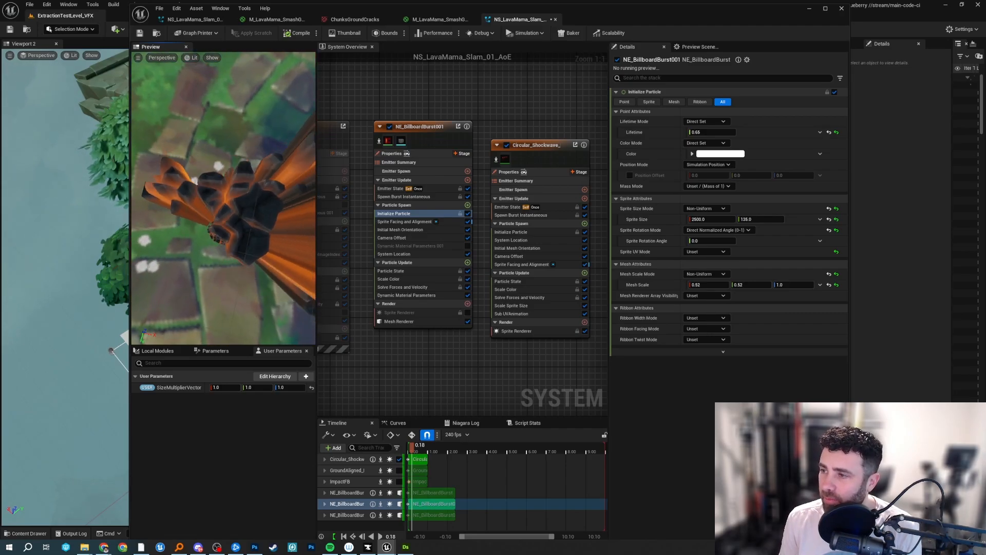
{"action": "left_click_drag", "start_coordinate": [231, 216], "coordinate": [200, 218]}
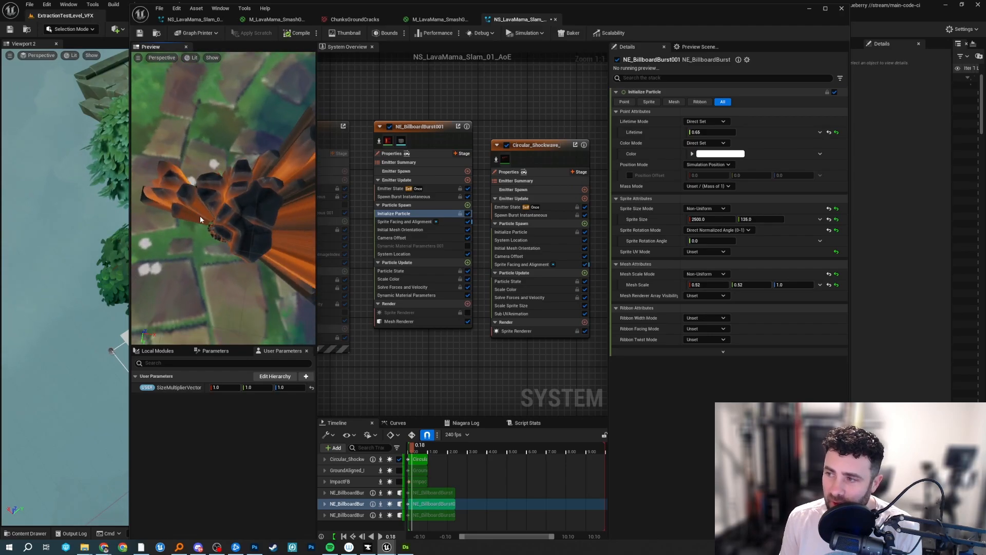
{"action": "left_click", "coordinate": [405, 546]}
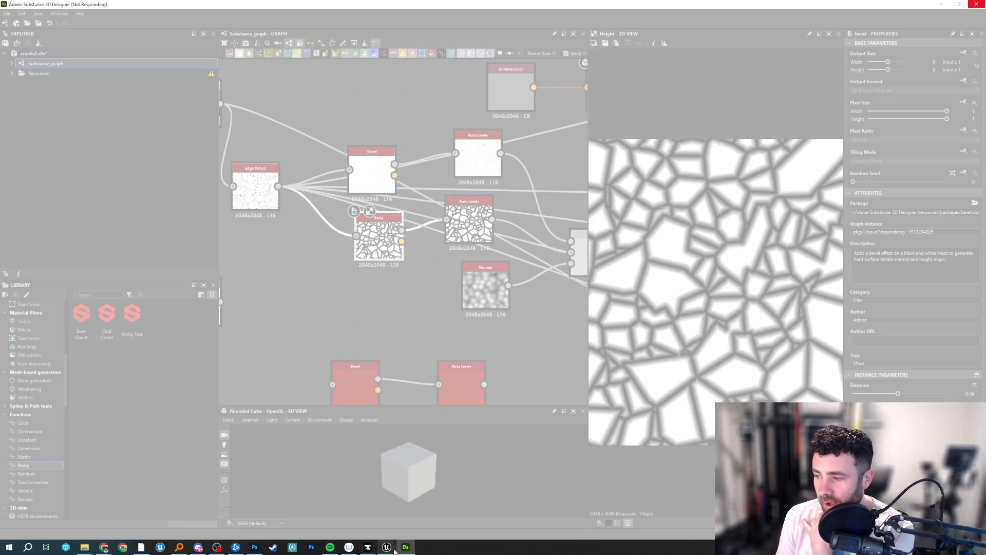
Preview the two upper Bevel nodes, the lower Auto Levels node and the Add Sub Blend node that combines them with Voronoi.
{"action": "mouse_move", "coordinate": [387, 547]}
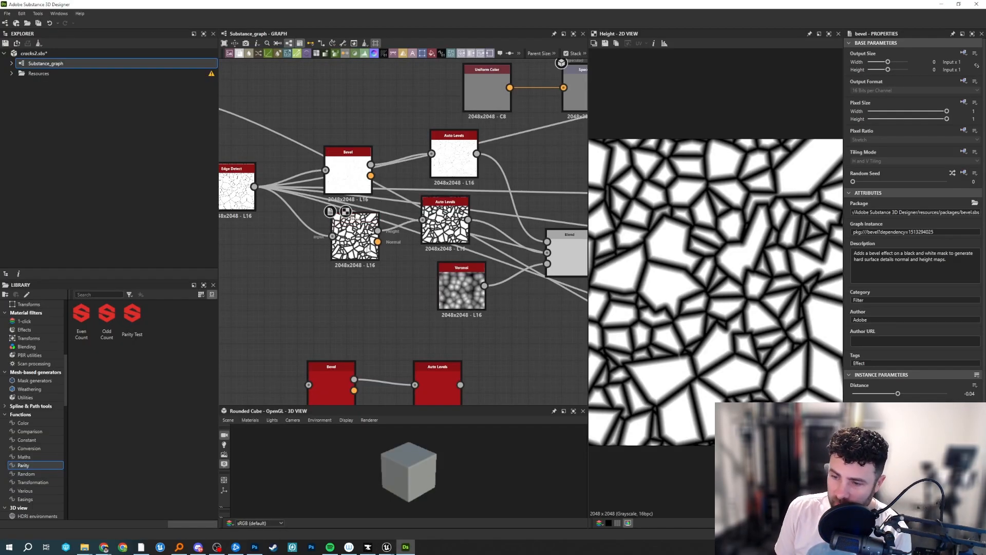
{"action": "double_click", "coordinate": [364, 247]}
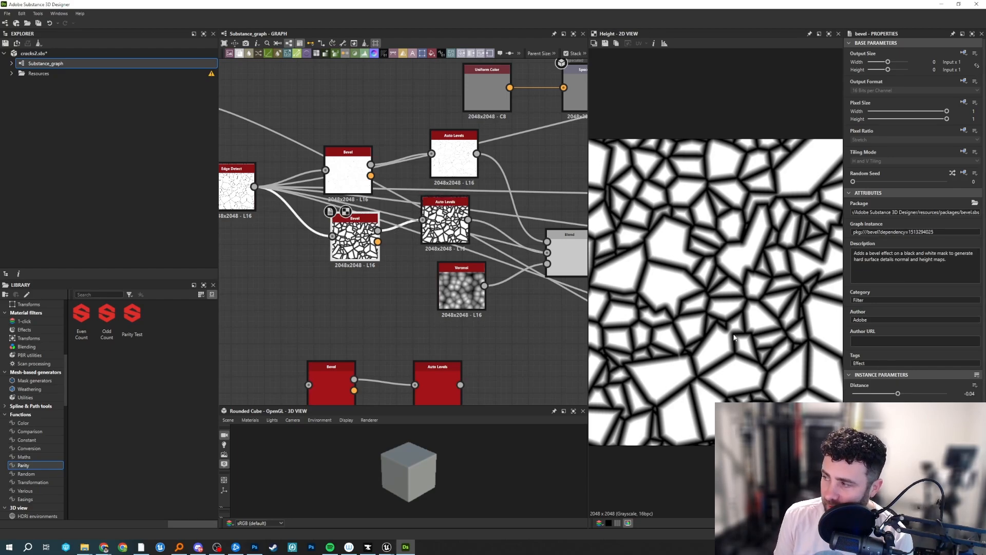
{"action": "middle_click_drag", "start_coordinate": [457, 170], "coordinate": [419, 188]}
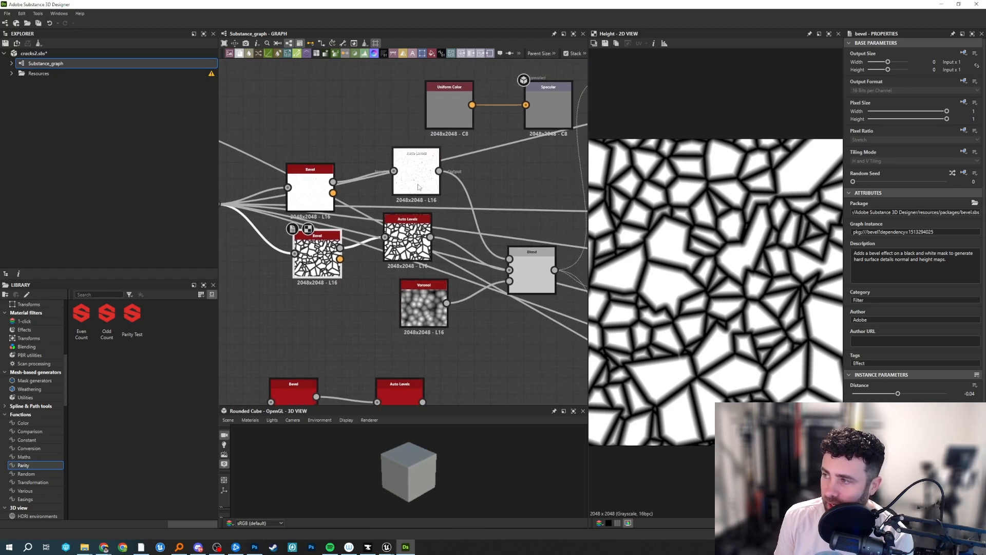
{"action": "double_click", "coordinate": [303, 195]}
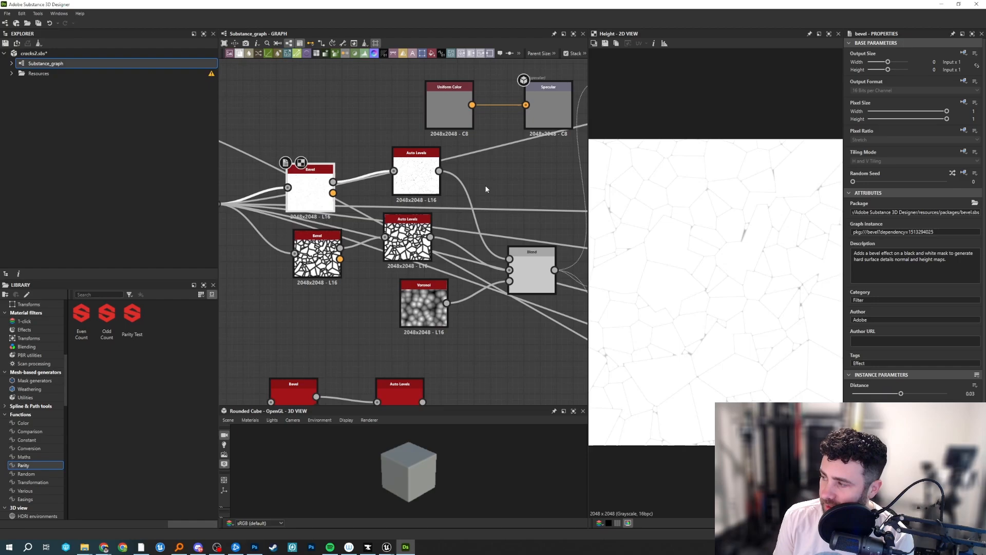
{"action": "double_click", "coordinate": [416, 257]}
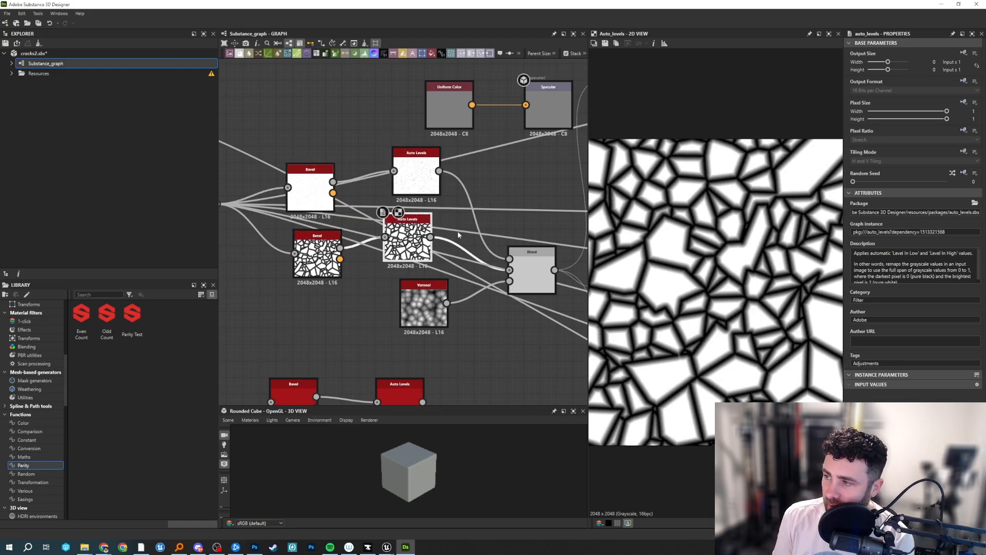
{"action": "middle_click_drag", "start_coordinate": [549, 245], "coordinate": [440, 197]}
{"action": "double_click", "coordinate": [502, 218]}
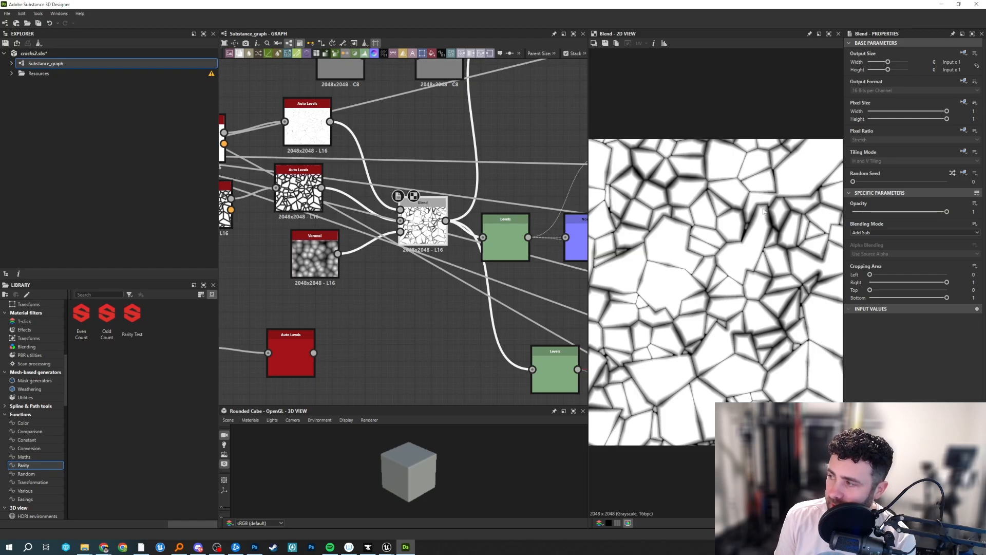
Preview the Invert Grayscale node fed by that Blend, its Blur node and the Max (Lighten) Blend node joining them.
{"action": "middle_click_drag", "start_coordinate": [502, 198], "coordinate": [454, 222]}
{"action": "scroll", "coordinate": [489, 203], "scroll_direction": "down", "scroll_amount": 3}
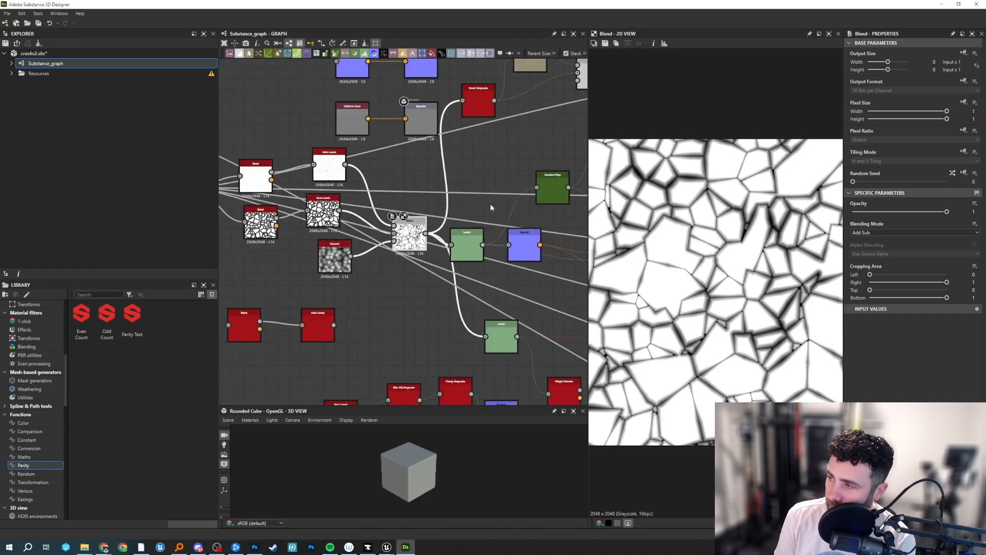
{"action": "middle_click_drag", "start_coordinate": [492, 150], "coordinate": [455, 203]}
{"action": "scroll", "coordinate": [456, 206], "scroll_direction": "up", "scroll_amount": 1}
{"action": "double_click", "coordinate": [442, 165]}
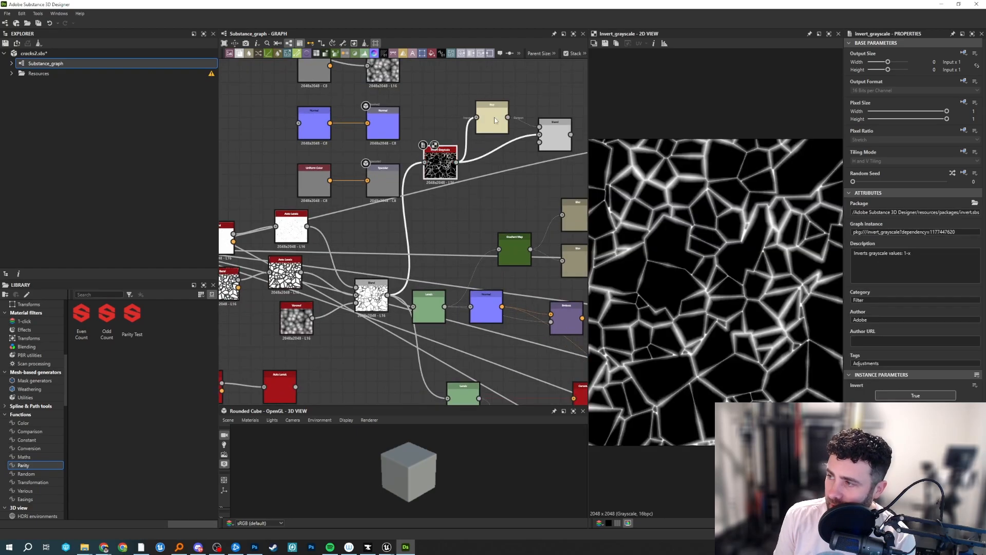
{"action": "double_click", "coordinate": [491, 118]}
{"action": "double_click", "coordinate": [557, 139]}
{"action": "middle_click_drag", "start_coordinate": [513, 214], "coordinate": [451, 221]}
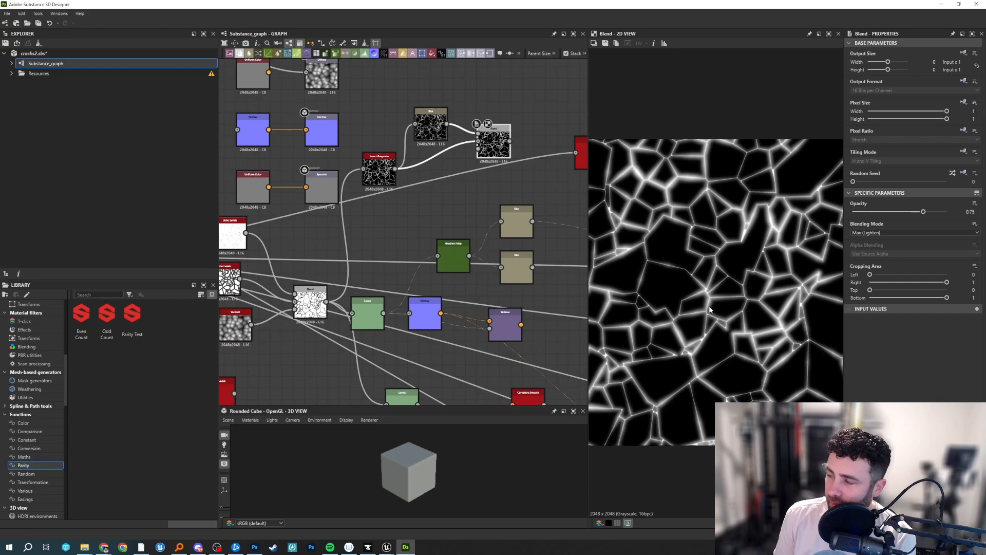
Preview the Bevel node above Cells 4 and its Invert Grayscale node.
{"action": "middle_click_drag", "start_coordinate": [501, 178], "coordinate": [458, 168]}
{"action": "double_click", "coordinate": [531, 123]}
{"action": "middle_click_drag", "start_coordinate": [530, 187], "coordinate": [485, 182]}
{"action": "double_click", "coordinate": [491, 122]}
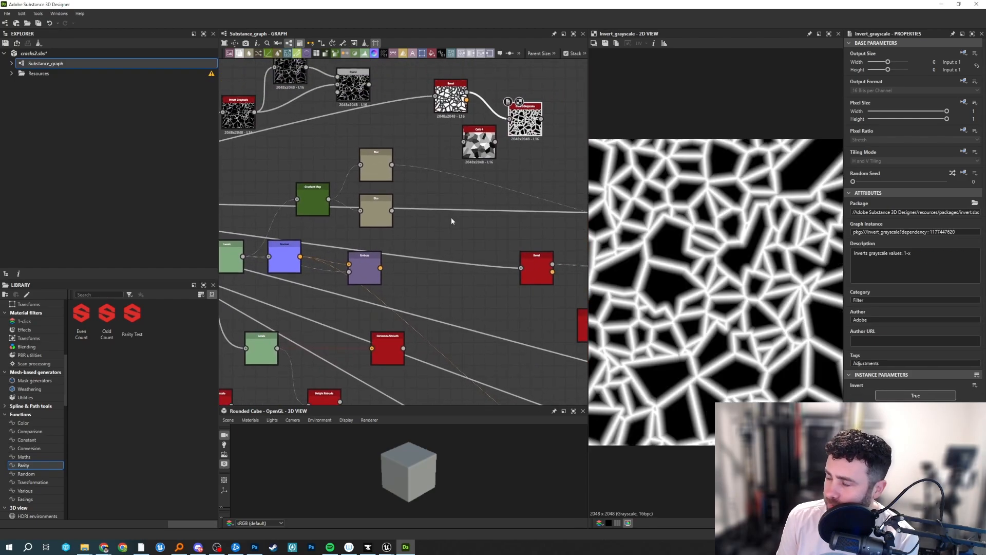
{"action": "middle_click_drag", "start_coordinate": [464, 237], "coordinate": [446, 255]}
{"action": "scroll", "coordinate": [486, 168], "scroll_direction": "up", "scroll_amount": 2}
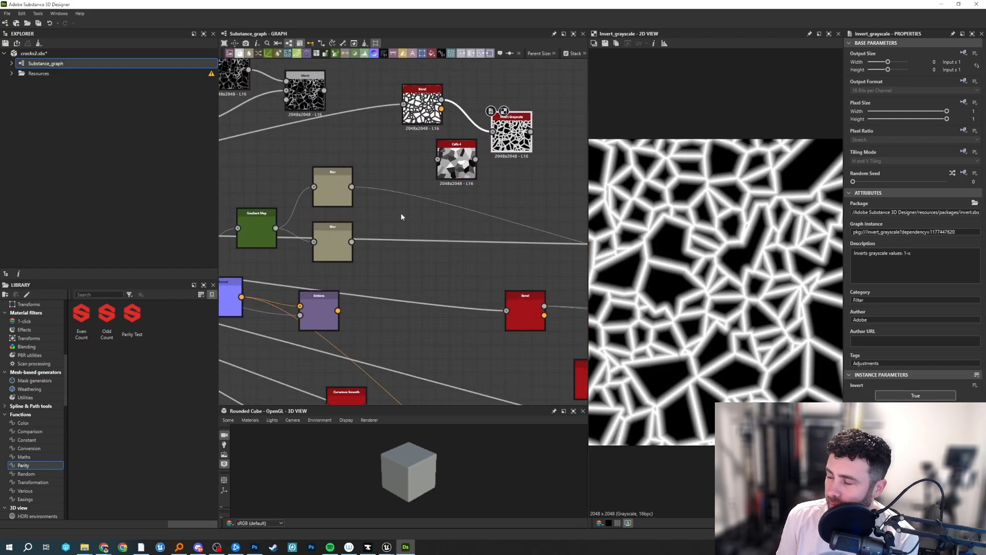
Preview the Levels node after the Add Sub Blend and the Gradient Map node connected to it.
{"action": "double_click", "coordinate": [390, 157]}
{"action": "middle_click_drag", "start_coordinate": [400, 213], "coordinate": [572, 182]}
{"action": "double_click", "coordinate": [395, 215]}
{"action": "double_click", "coordinate": [266, 247]}
{"action": "middle_click_drag", "start_coordinate": [266, 247], "coordinate": [332, 217]}
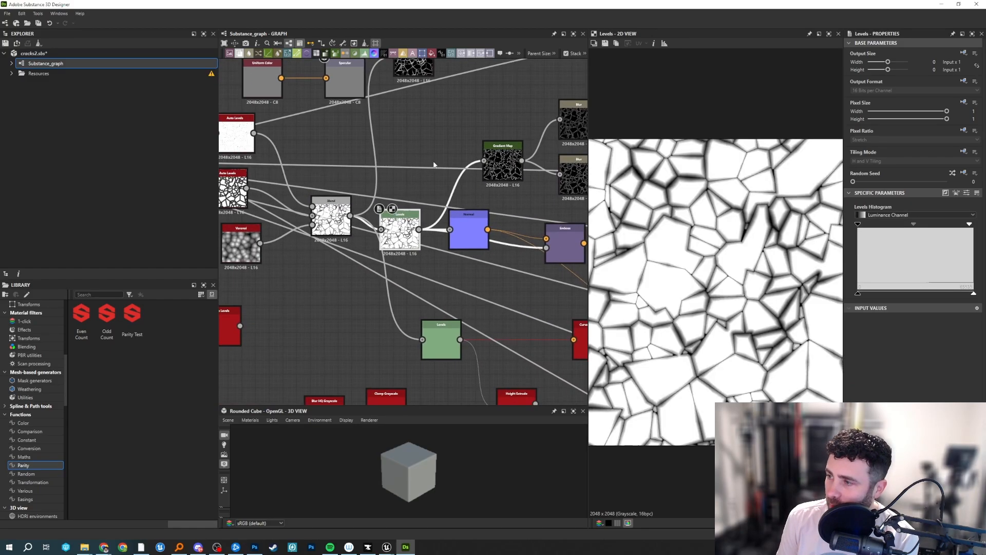
{"action": "middle_click_drag", "start_coordinate": [502, 164], "coordinate": [434, 186]}
{"action": "double_click", "coordinate": [435, 186]}
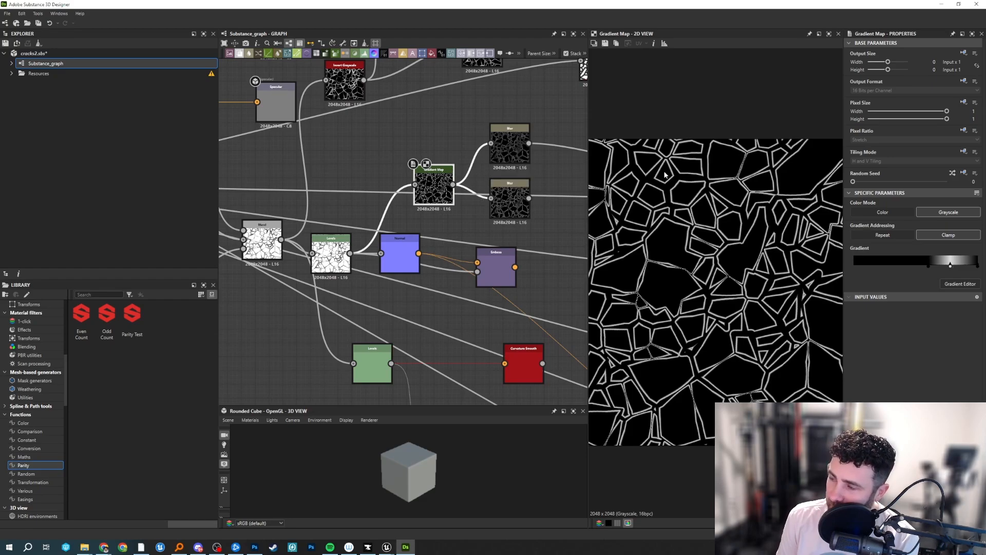
Switch to Unreal's NS_LavaMama_Slam_01_AoE window, examine the lava rock cluster up close and from above, and return to Substance 3D Designer.
{"action": "mouse_move", "coordinate": [388, 549]}
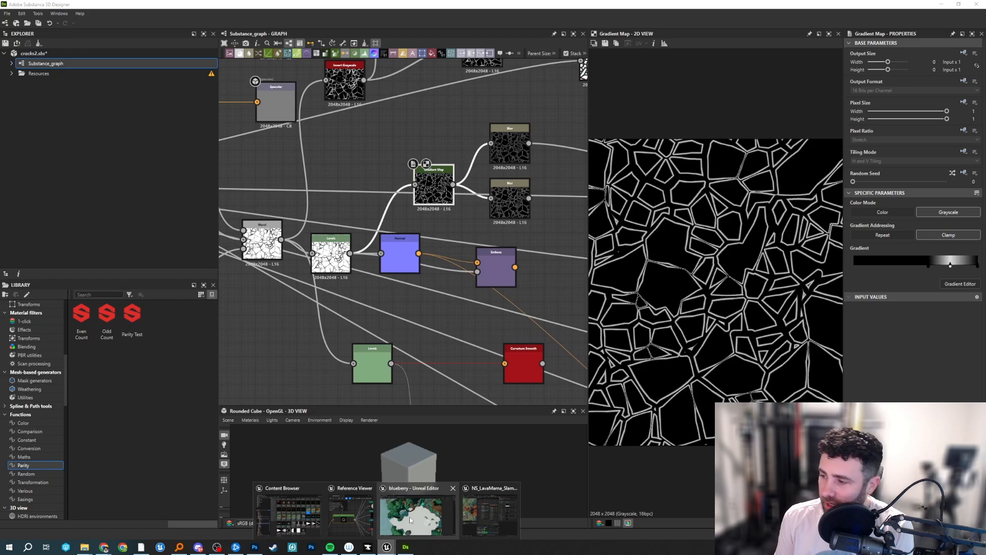
{"action": "left_click", "coordinate": [499, 509]}
{"action": "left_click_drag", "start_coordinate": [236, 252], "coordinate": [155, 185]}
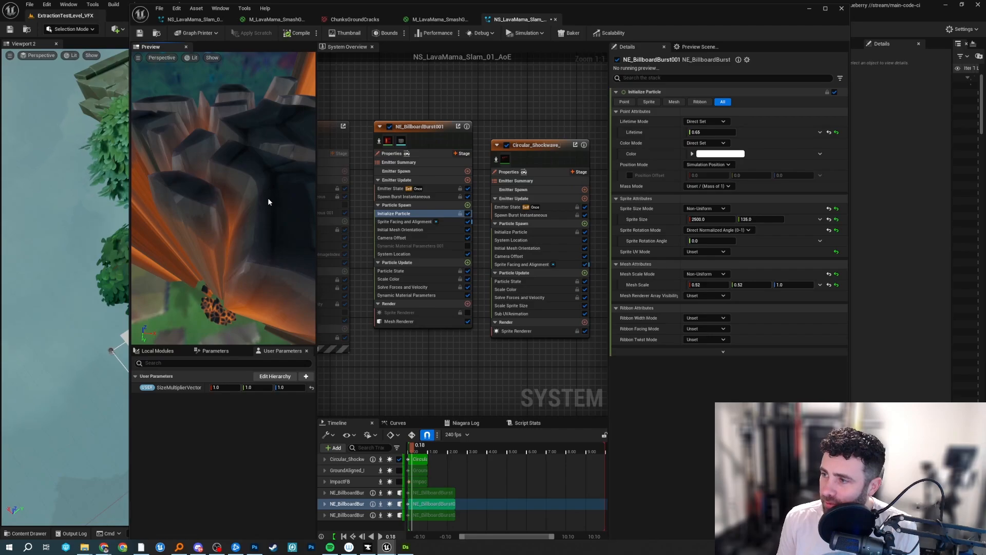
{"action": "scroll", "coordinate": [237, 217], "scroll_direction": "down", "scroll_amount": 4}
{"action": "left_click_drag", "start_coordinate": [236, 216], "coordinate": [237, 269]}
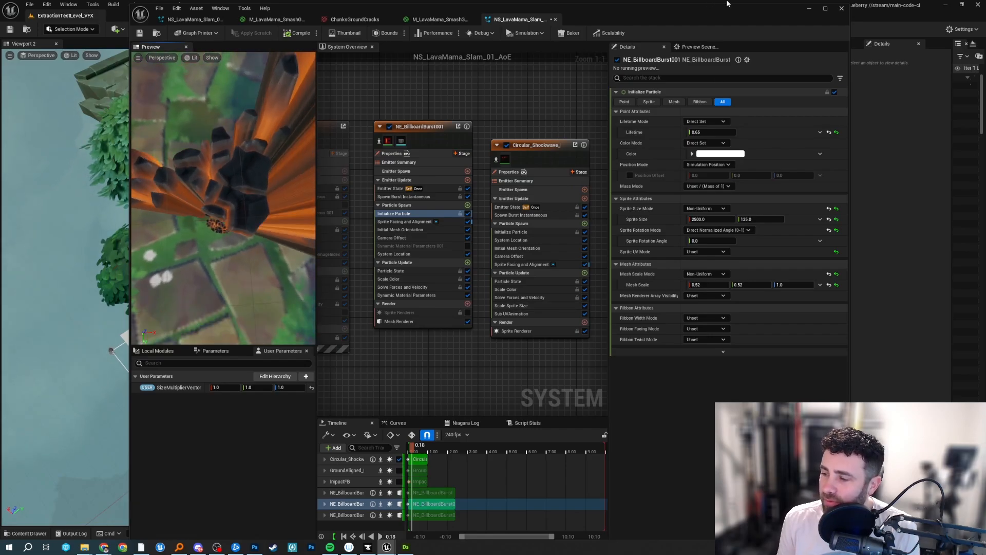
{"action": "left_click", "coordinate": [405, 547]}
Preview the two Blur nodes connected to the Gradient Map's output.
{"action": "middle_click_drag", "start_coordinate": [523, 141], "coordinate": [428, 159]}
{"action": "double_click", "coordinate": [414, 162]}
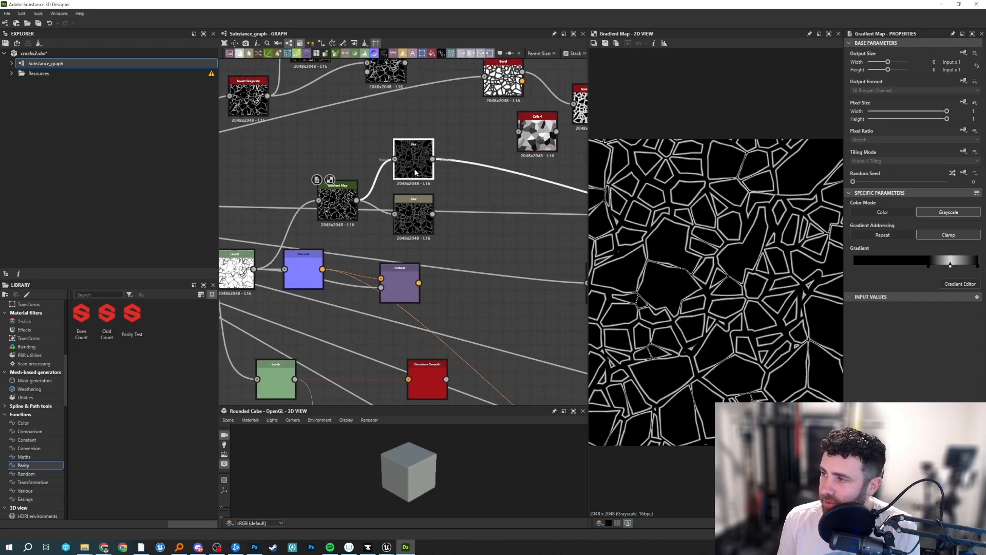
{"action": "double_click", "coordinate": [412, 218]}
{"action": "middle_click_drag", "start_coordinate": [526, 203], "coordinate": [360, 199]}
Preview the Warp node, the Blur node beside it and the Bevel node further along the graph.
{"action": "scroll", "coordinate": [413, 196], "scroll_direction": "down", "scroll_amount": 3}
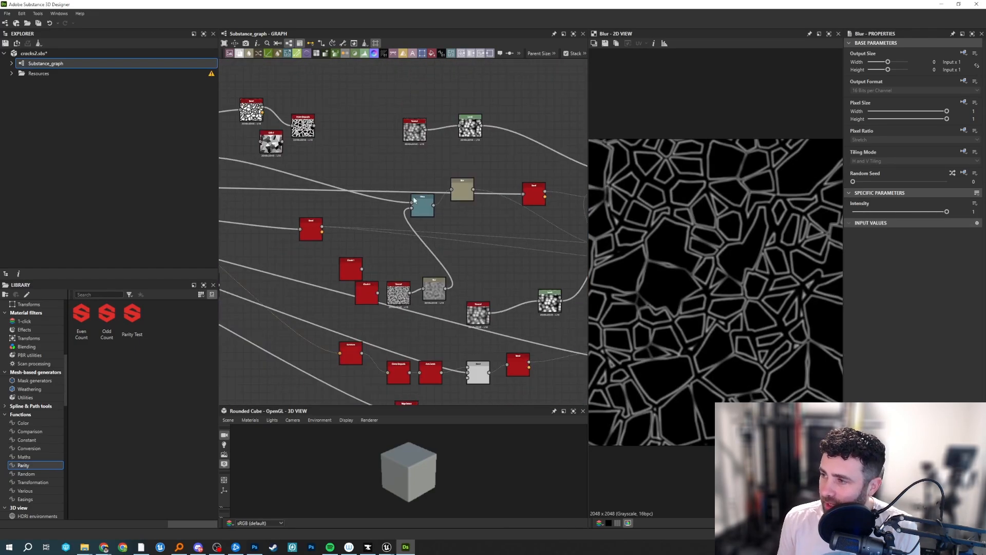
{"action": "scroll", "coordinate": [412, 200], "scroll_direction": "up", "scroll_amount": 2}
{"action": "double_click", "coordinate": [396, 208]}
{"action": "double_click", "coordinate": [463, 183]}
{"action": "scroll", "coordinate": [490, 233], "scroll_direction": "up", "scroll_amount": 1}
{"action": "middle_click_drag", "start_coordinate": [490, 234], "coordinate": [330, 210]}
{"action": "double_click", "coordinate": [412, 159]}
Preview the downstream Blend and Blur nodes up to the last Multiply Blend node of the crack network.
{"action": "middle_click_drag", "start_coordinate": [447, 224], "coordinate": [402, 202]}
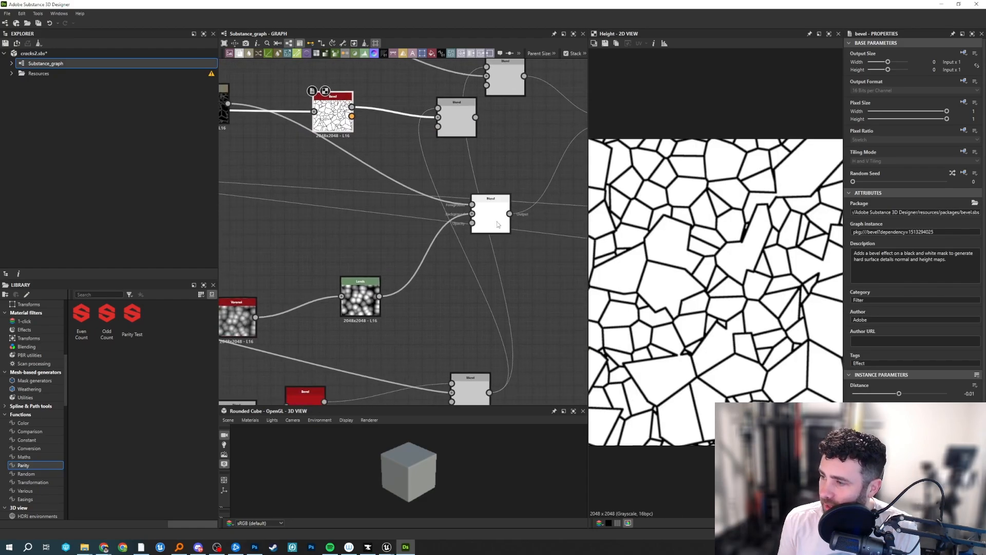
{"action": "double_click", "coordinate": [497, 221]}
{"action": "middle_click_drag", "start_coordinate": [483, 242], "coordinate": [210, 244]}
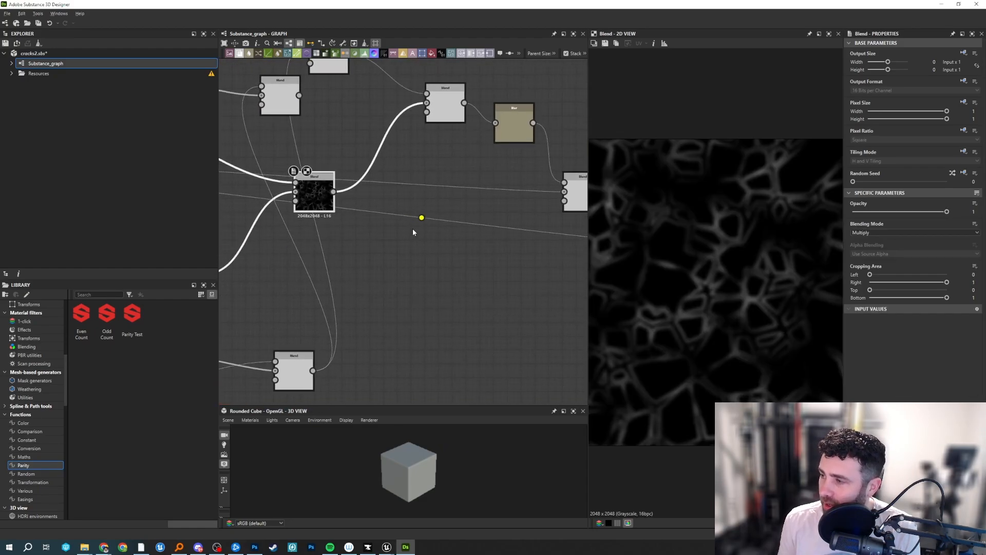
{"action": "double_click", "coordinate": [523, 134]}
{"action": "middle_click_drag", "start_coordinate": [522, 134], "coordinate": [328, 172]}
{"action": "double_click", "coordinate": [464, 226]}
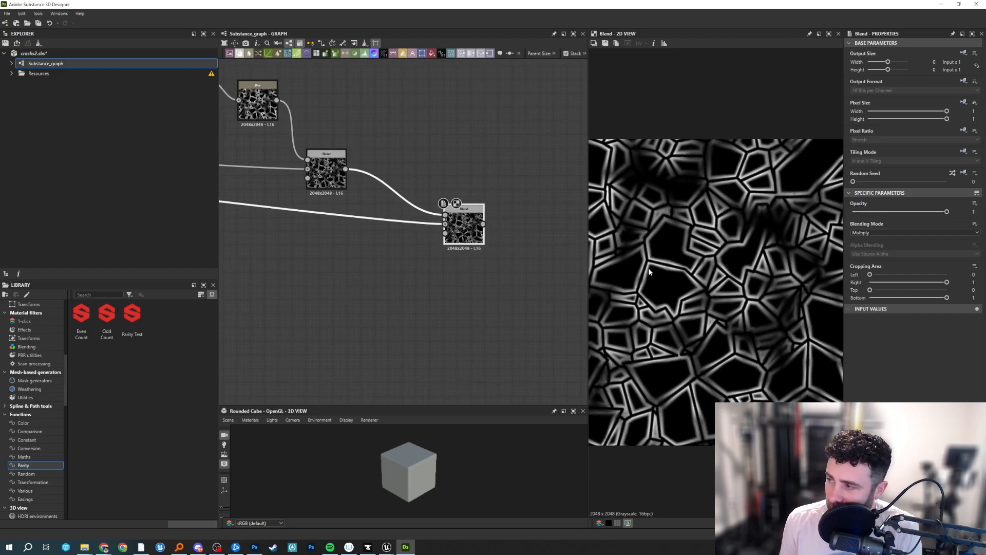
Trace the graph back from the last Blend node past the Voronoi, Bevel and Curvature nodes, and preview the Levels node feeding Normal.
{"action": "middle_click_drag", "start_coordinate": [355, 291], "coordinate": [660, 302]}
{"action": "scroll", "coordinate": [642, 303], "scroll_direction": "down", "scroll_amount": 2}
{"action": "middle_click_drag", "start_coordinate": [396, 280], "coordinate": [453, 291]}
{"action": "scroll", "coordinate": [453, 291], "scroll_direction": "up", "scroll_amount": 1}
{"action": "middle_click_drag", "start_coordinate": [291, 313], "coordinate": [488, 185]}
{"action": "scroll", "coordinate": [489, 185], "scroll_direction": "up", "scroll_amount": 1}
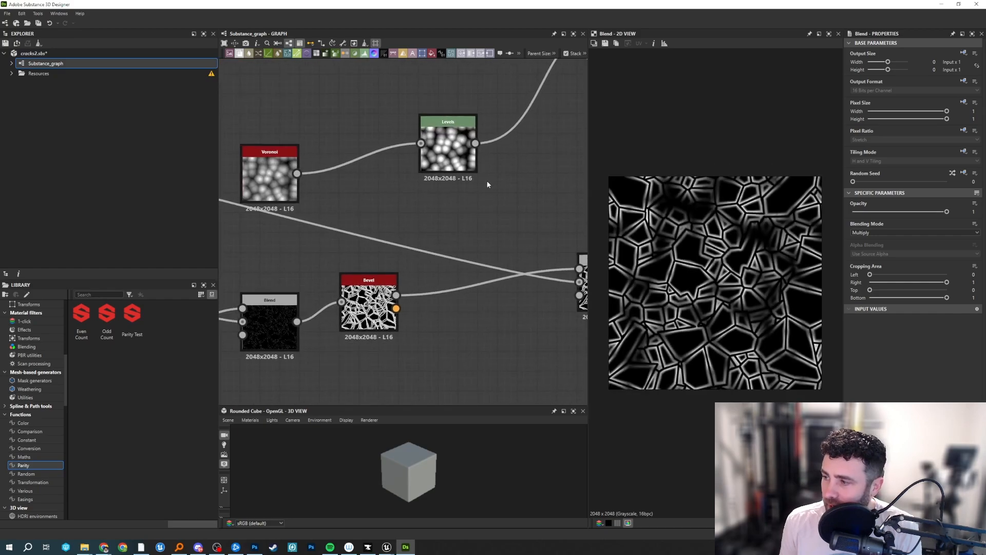
{"action": "scroll", "coordinate": [370, 213], "scroll_direction": "down", "scroll_amount": 3}
{"action": "middle_click_drag", "start_coordinate": [241, 236], "coordinate": [508, 159]}
{"action": "middle_click_drag", "start_coordinate": [409, 133], "coordinate": [474, 230]}
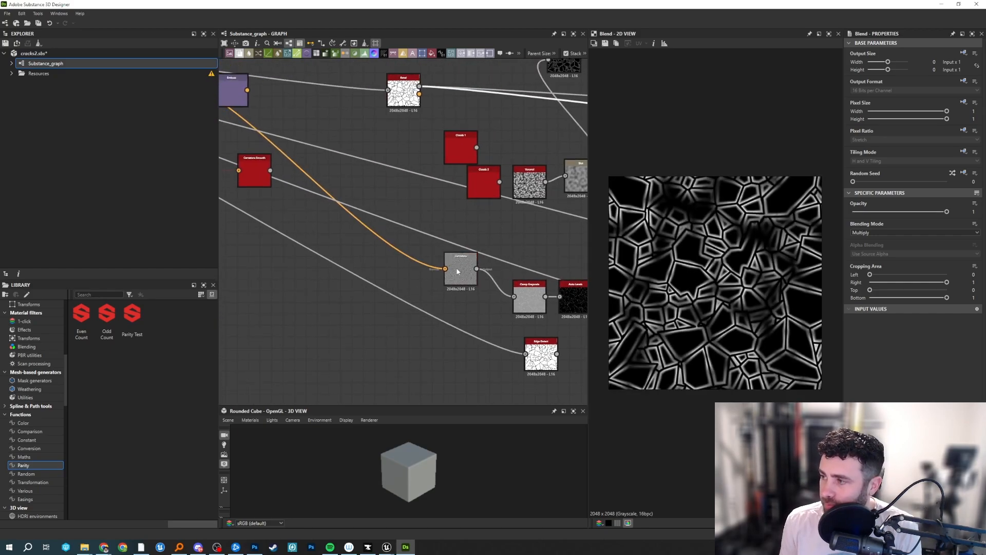
{"action": "middle_click_drag", "start_coordinate": [384, 207], "coordinate": [717, 378]}
{"action": "double_click", "coordinate": [491, 253]}
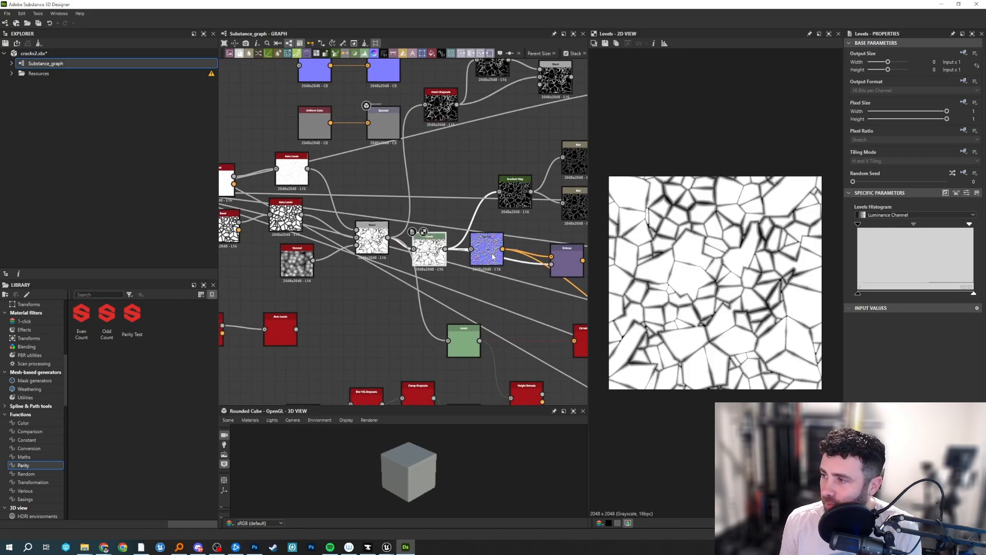
Compare the previews of the Normal node and the Emboss node.
{"action": "middle_click_drag", "start_coordinate": [492, 255], "coordinate": [408, 265]}
{"action": "scroll", "coordinate": [406, 252], "scroll_direction": "up", "scroll_amount": 3}
{"action": "double_click", "coordinate": [483, 200]}
{"action": "double_click", "coordinate": [350, 213]}
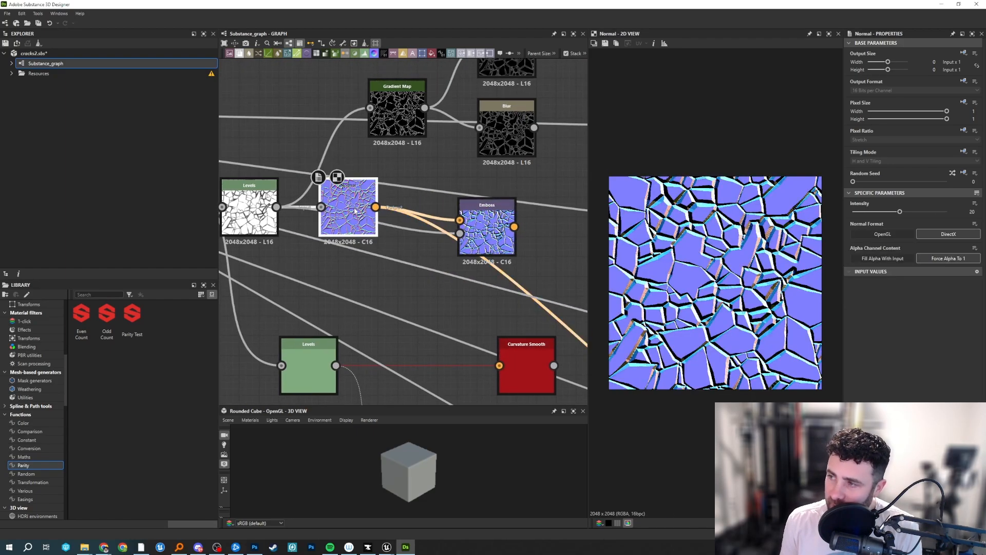
{"action": "middle_click_drag", "start_coordinate": [356, 305], "coordinate": [401, 283]}
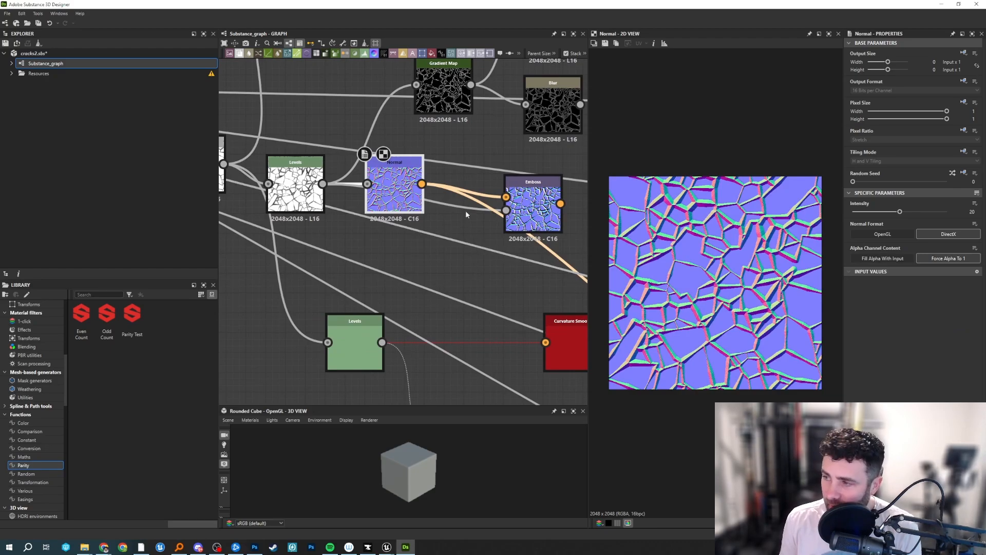
{"action": "double_click", "coordinate": [519, 210]}
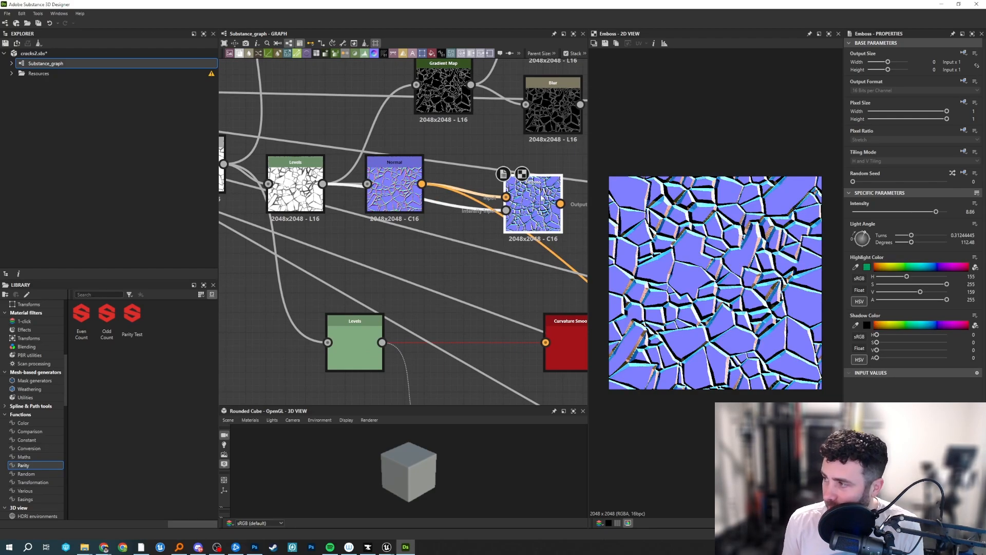
{"action": "double_click", "coordinate": [382, 203]}
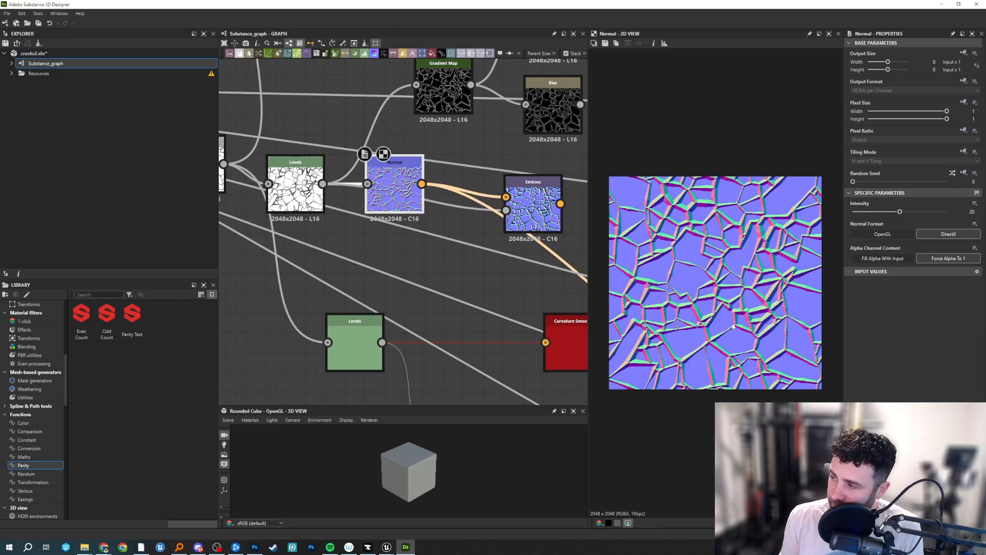
Preview the lower Levels node's Curvature Smooth branch and the upper Levels node feeding Normal.
{"action": "double_click", "coordinate": [354, 343]}
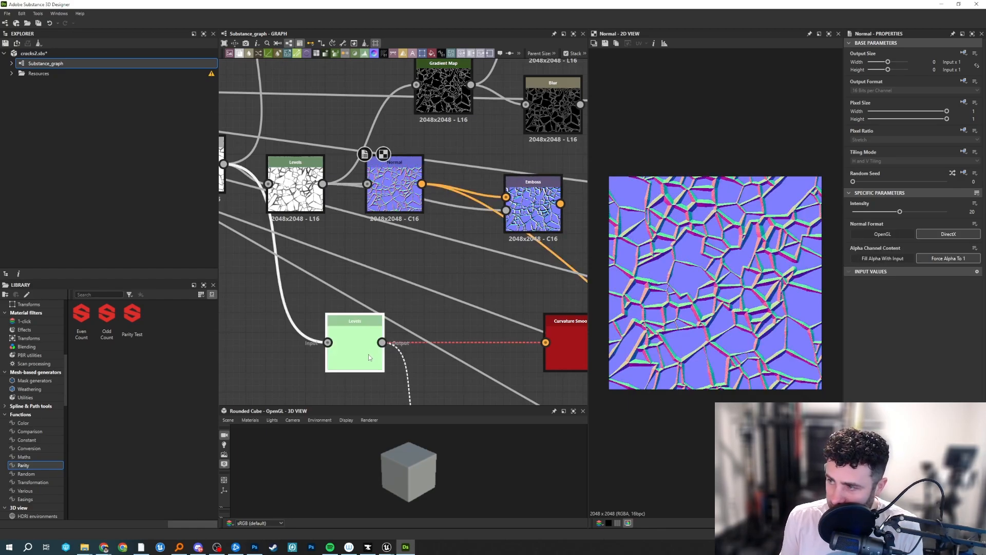
{"action": "left_click", "coordinate": [540, 338]}
{"action": "middle_click_drag", "start_coordinate": [462, 268], "coordinate": [577, 307]}
{"action": "double_click", "coordinate": [540, 338]}
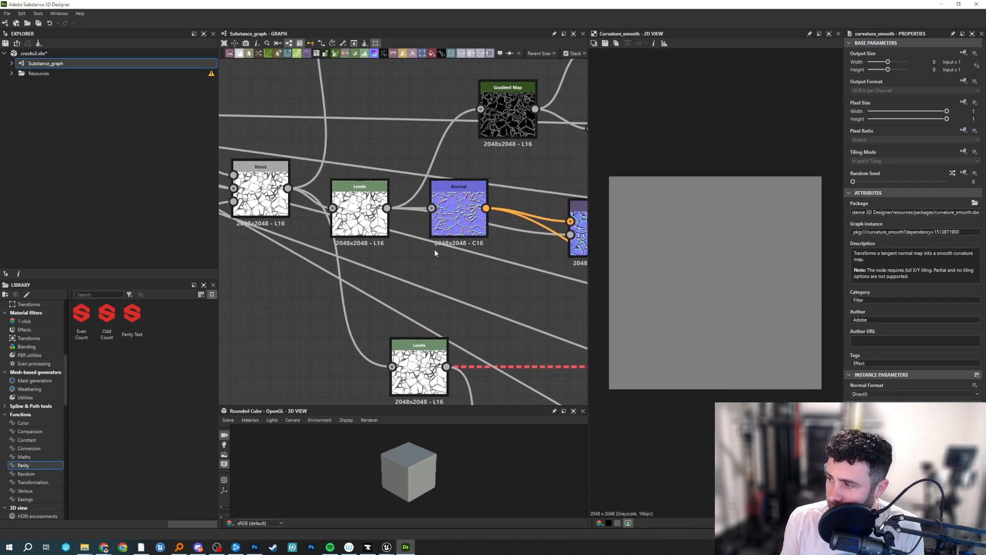
{"action": "double_click", "coordinate": [360, 210]}
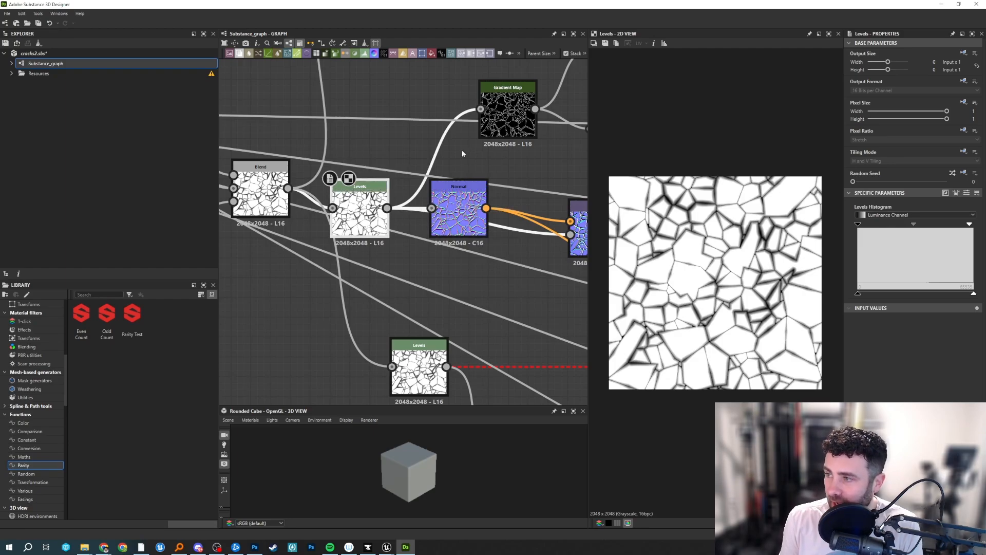
Preview the Max (Lighten) Blend node that combines the Invert Grayscale and Blur cracks.
{"action": "scroll", "coordinate": [461, 150], "scroll_direction": "down", "scroll_amount": 4}
{"action": "middle_click_drag", "start_coordinate": [465, 146], "coordinate": [387, 293]}
{"action": "scroll", "coordinate": [532, 169], "scroll_direction": "up", "scroll_amount": 2}
{"action": "middle_click_drag", "start_coordinate": [532, 170], "coordinate": [499, 210]}
{"action": "left_click", "coordinate": [364, 231]}
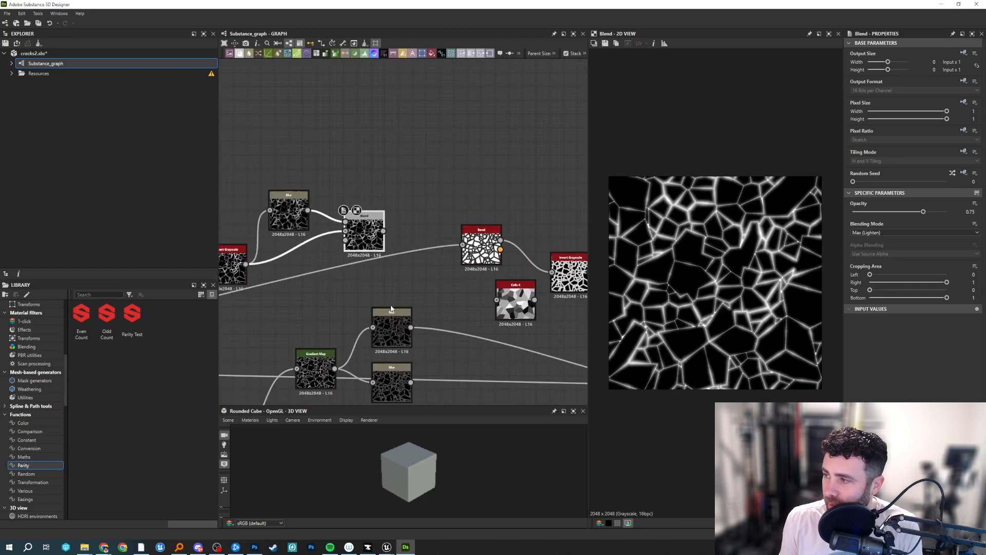
{"action": "middle_click_drag", "start_coordinate": [309, 335], "coordinate": [349, 250]}
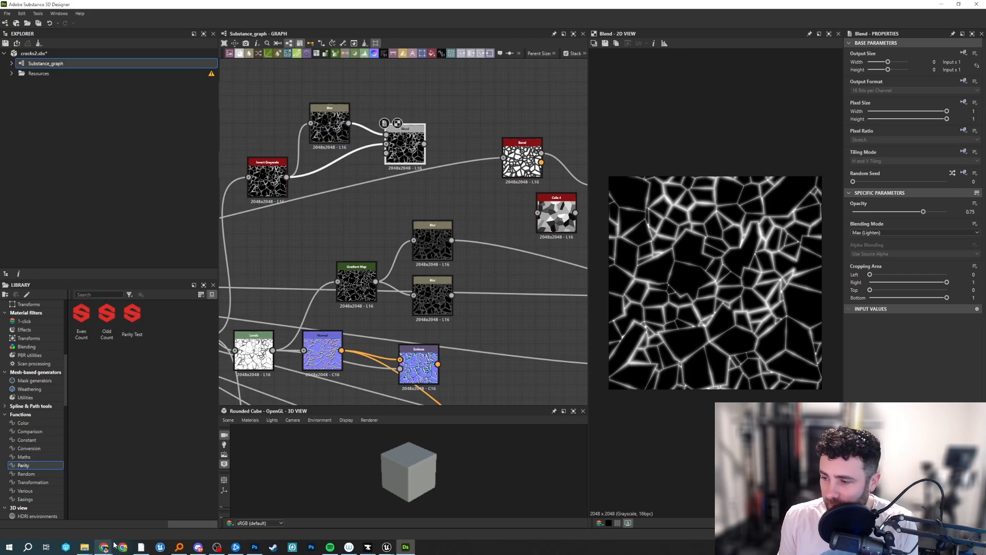
Switch to the Maya lava mama scene and bring up the browser with the video "How to Convert Displacement Map to Polygons in Maya and Arnold".
{"action": "left_click", "coordinate": [141, 547]}
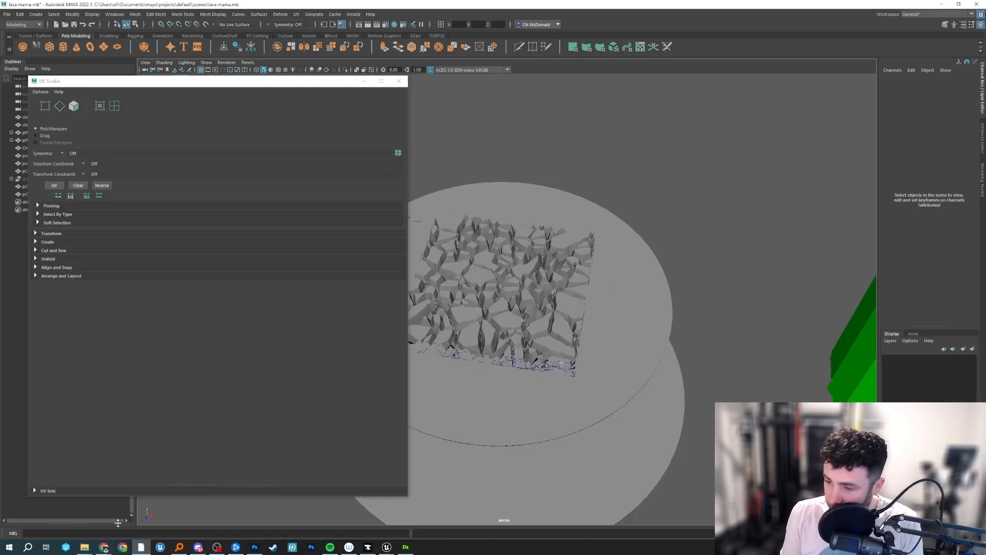
{"action": "mouse_move", "coordinate": [104, 546]}
{"action": "left_click", "coordinate": [192, 511]}
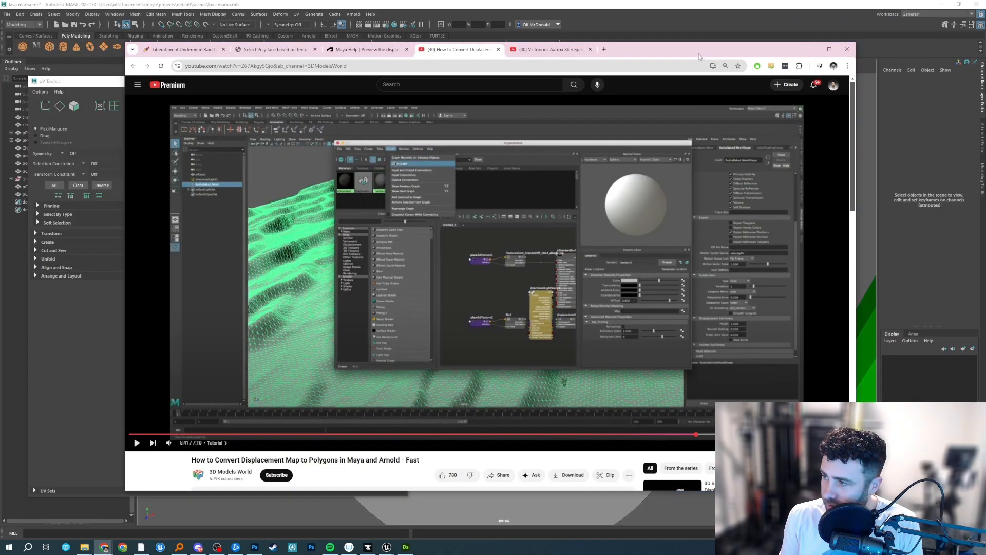
Enlarge the browser and skim the displacement-to-polygons video around 3:25 to 4:15, covering the plane's displacement settings and test render.
{"action": "left_click_drag", "start_coordinate": [696, 50], "coordinate": [575, 0]}
{"action": "left_click_drag", "start_coordinate": [85, 484], "coordinate": [414, 484]}
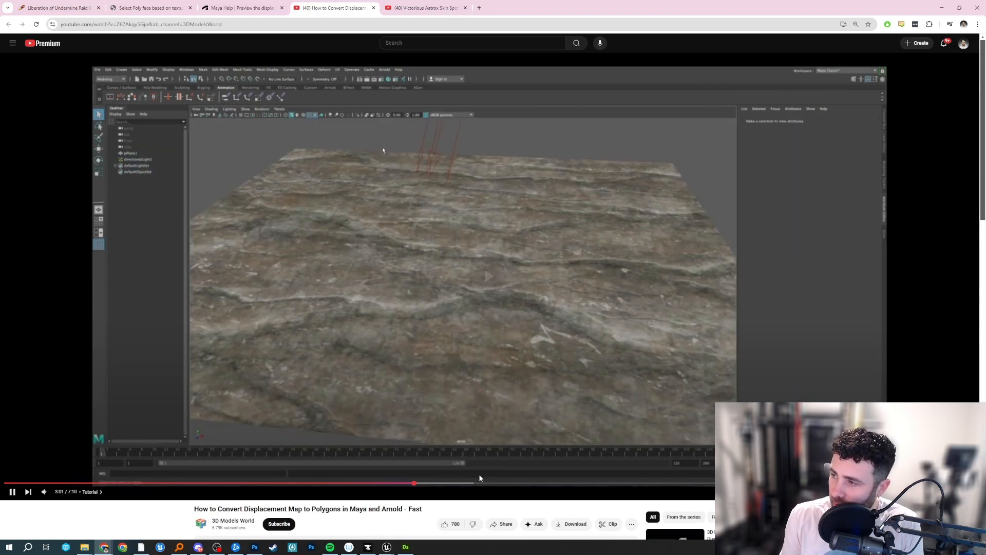
{"action": "left_click", "coordinate": [467, 484]}
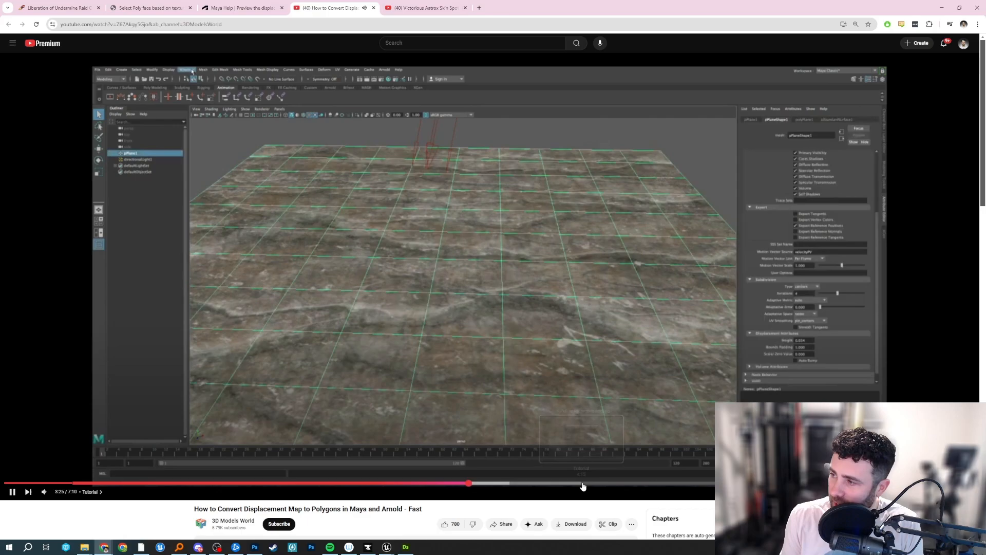
{"action": "left_click", "coordinate": [579, 484]}
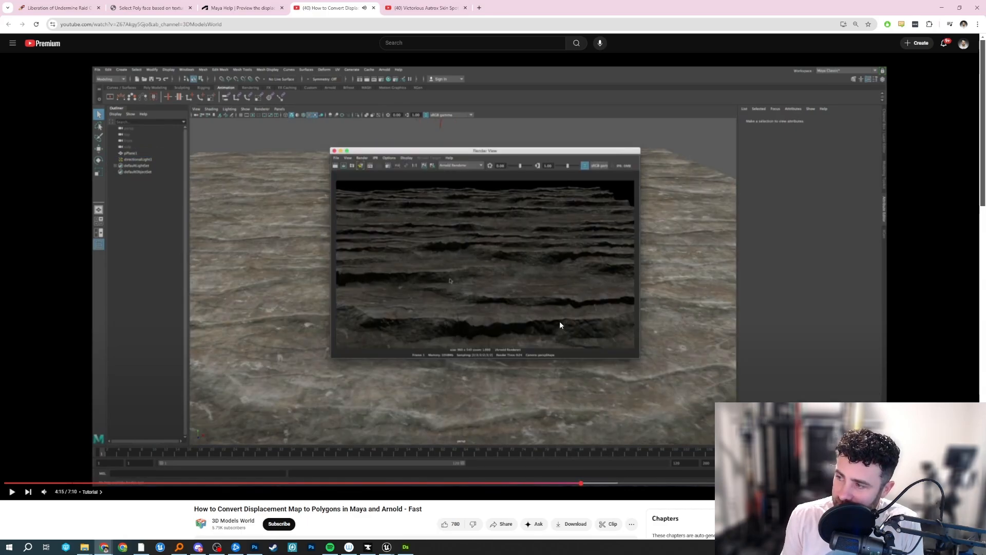
{"action": "key", "text": "space"}
Skim the video's final part, from 5:46 to 6:23, on texturing and comparing the baked displacement mesh.
{"action": "left_click", "coordinate": [659, 484]}
{"action": "left_click", "coordinate": [787, 484]}
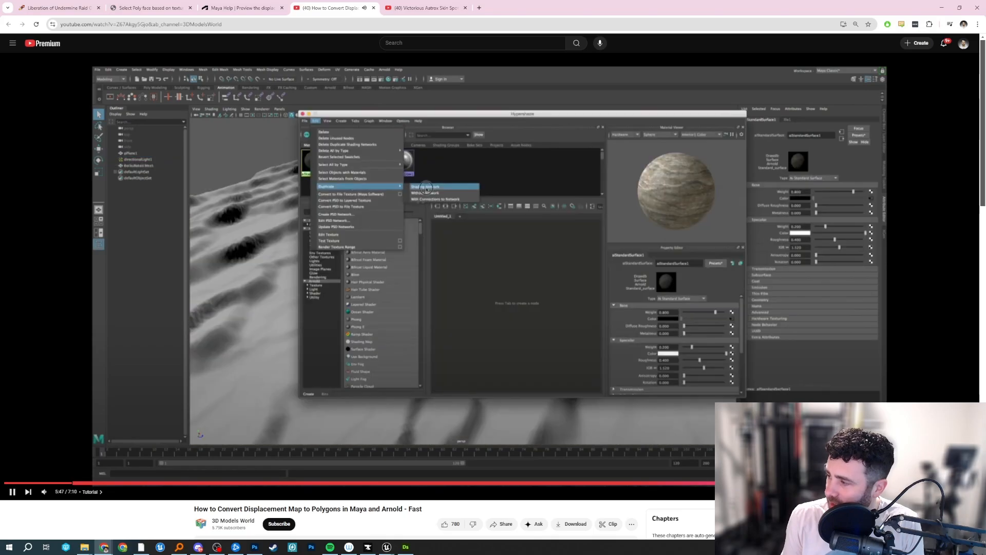
{"action": "left_click", "coordinate": [818, 483]}
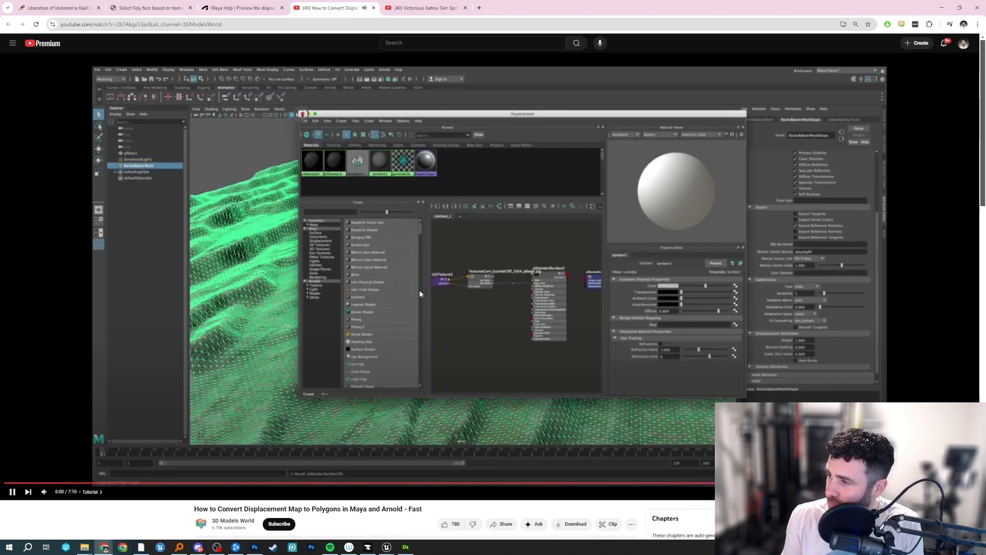
{"action": "left_click", "coordinate": [419, 289]}
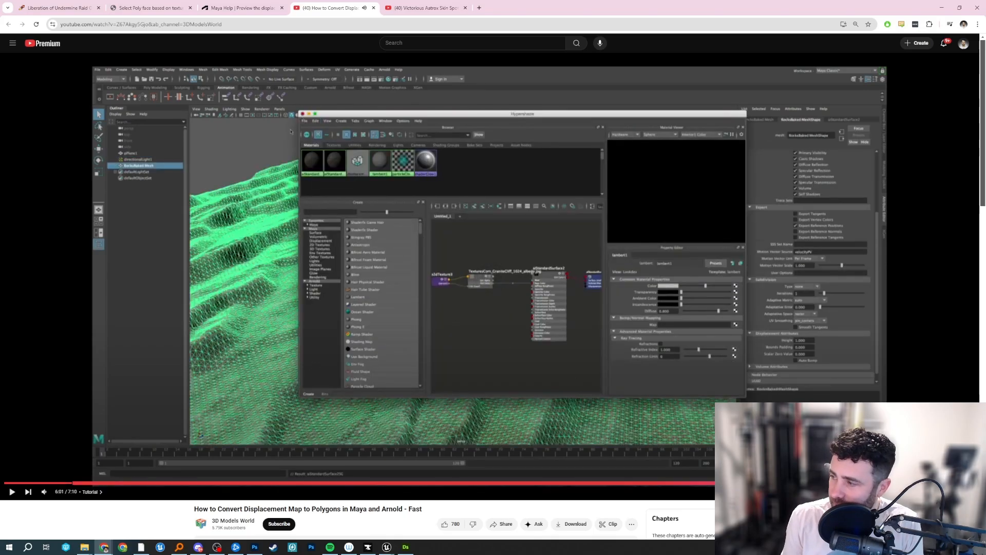
{"action": "left_click", "coordinate": [843, 484]}
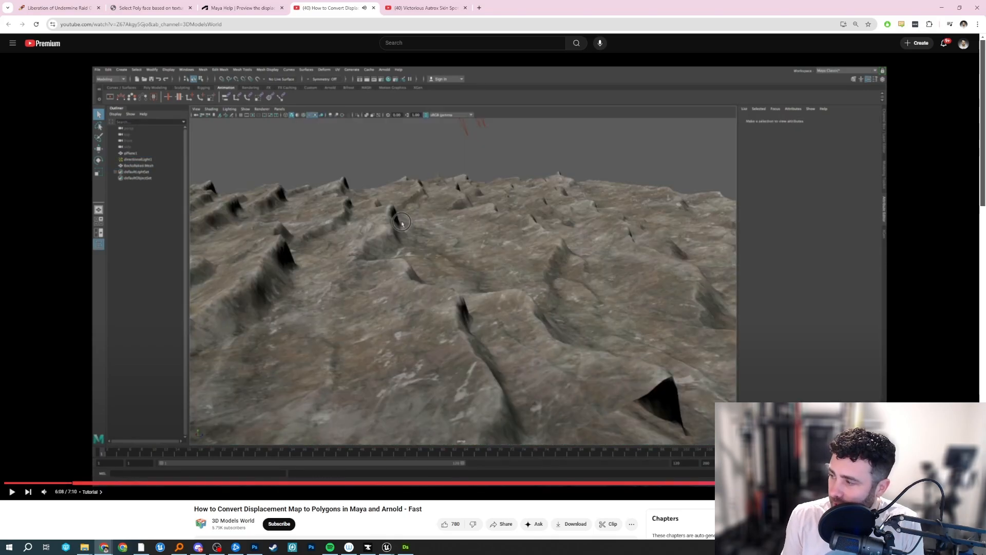
{"action": "left_click", "coordinate": [868, 484]}
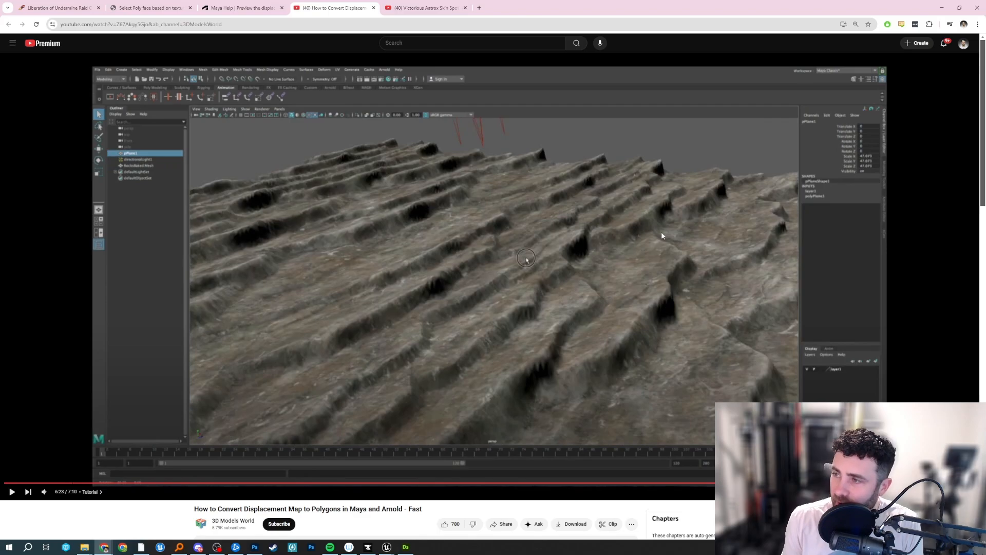
Return to the Maya scene, close the UV Toolkit and select the displaced polySurface1 mesh.
{"action": "left_click", "coordinate": [942, 7]}
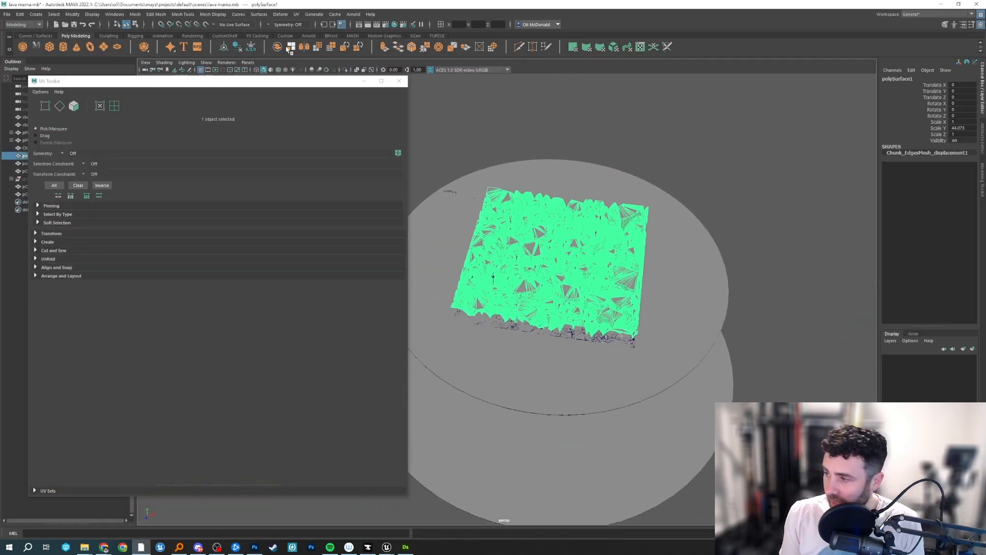
{"action": "left_click", "coordinate": [399, 80]}
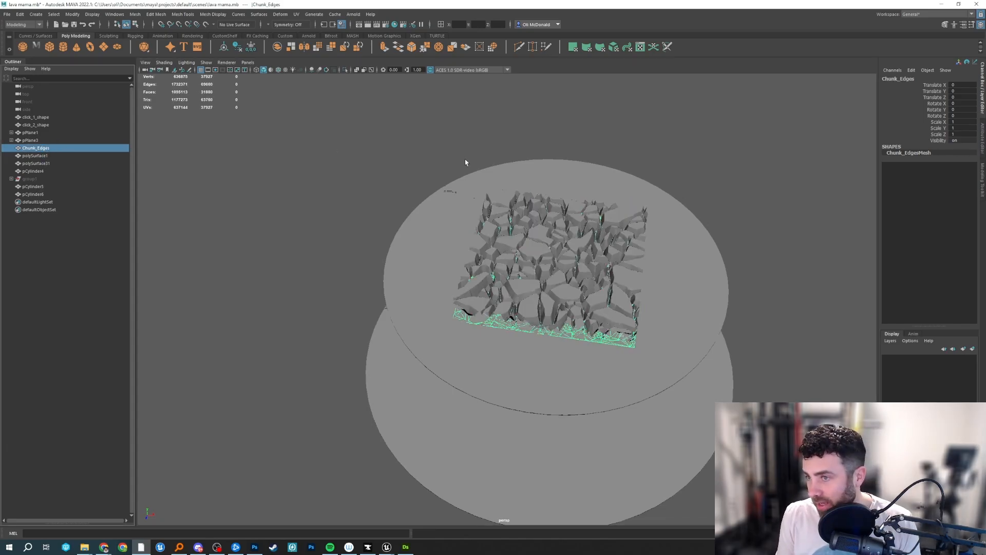
{"action": "left_click", "coordinate": [557, 287]}
{"action": "left_click_drag", "start_coordinate": [558, 287], "coordinate": [447, 308], "text": "alt"}
{"action": "scroll", "coordinate": [533, 260], "scroll_direction": "up", "scroll_amount": 6}
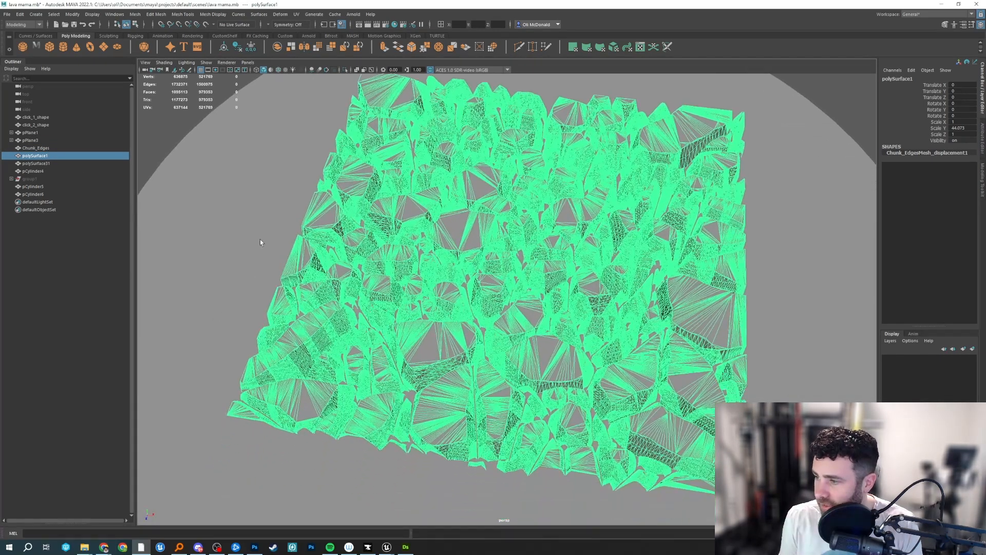
Examine the triangulated cells and crack walls of polySurface1 up close and from a low angle.
{"action": "left_click", "coordinate": [251, 252]}
{"action": "left_click_drag", "start_coordinate": [248, 255], "coordinate": [264, 238], "text": "alt"}
{"action": "left_click", "coordinate": [432, 323]}
{"action": "scroll", "coordinate": [421, 331], "scroll_direction": "up", "scroll_amount": 3}
{"action": "middle_click_drag", "start_coordinate": [421, 332], "coordinate": [477, 267], "text": "alt"}
{"action": "scroll", "coordinate": [477, 267], "scroll_direction": "up", "scroll_amount": 4}
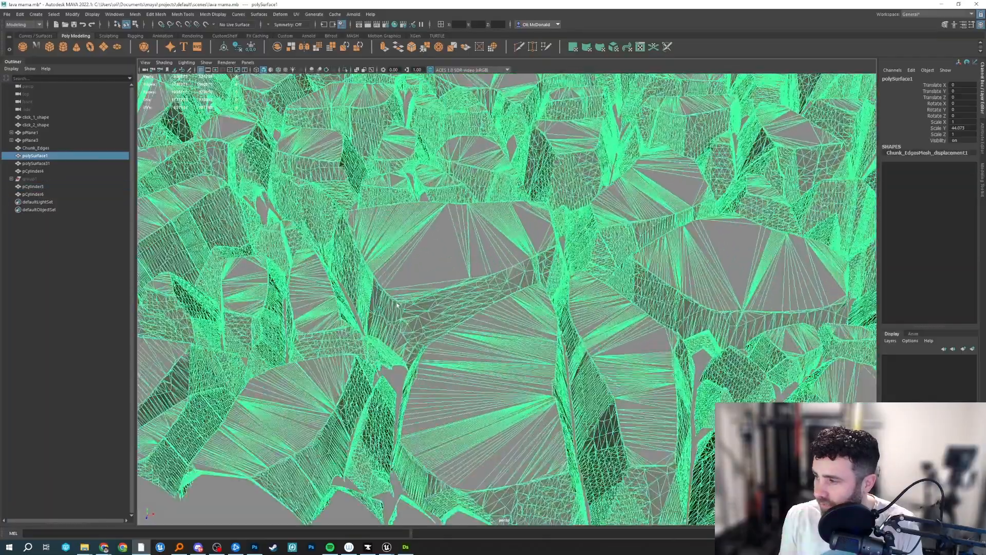
{"action": "left_click_drag", "start_coordinate": [478, 268], "coordinate": [303, 262], "text": "alt"}
{"action": "scroll", "coordinate": [282, 298], "scroll_direction": "down", "scroll_amount": 3}
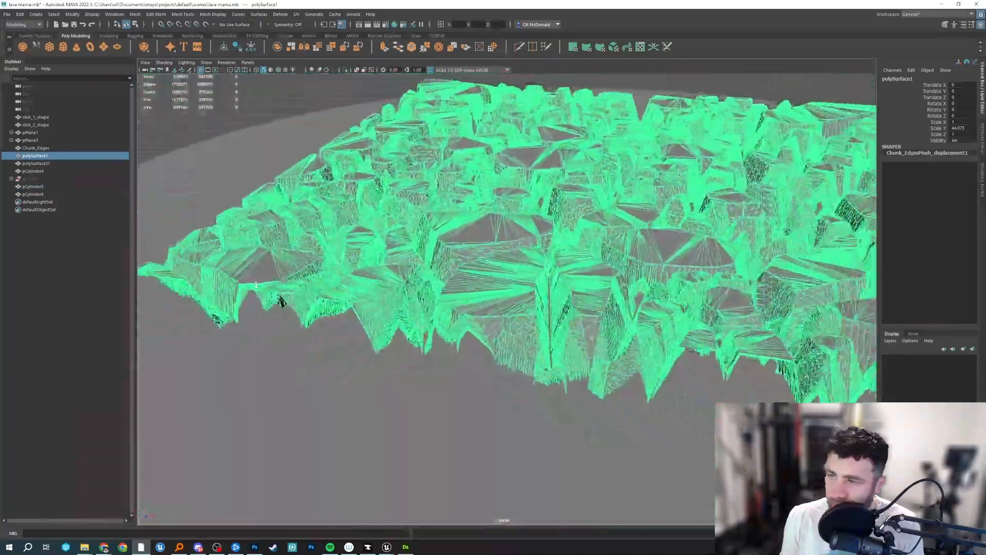
{"action": "left_click_drag", "start_coordinate": [281, 298], "coordinate": [475, 255], "text": "alt"}
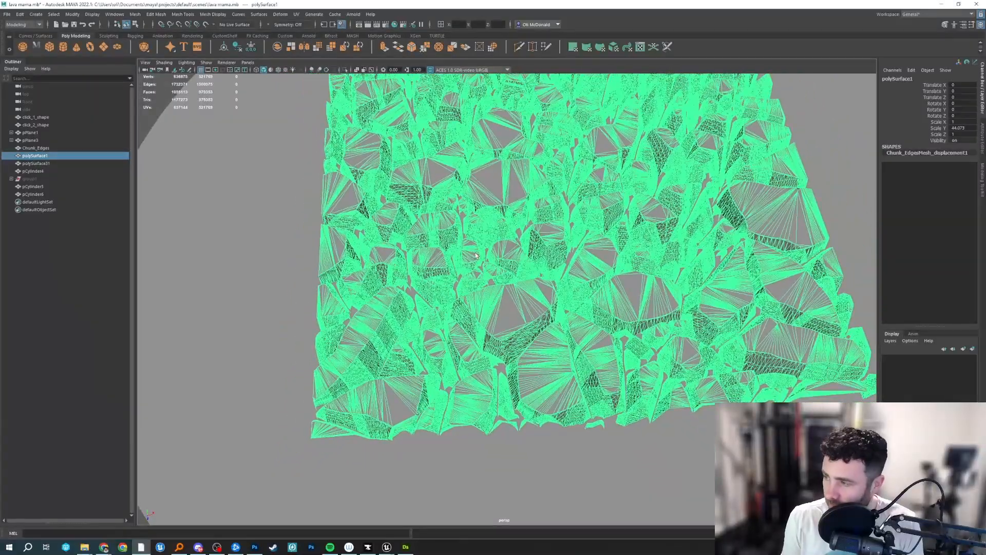
Check polySurface31 against polySurface1 and view the height relief of polySurface1 from the side.
{"action": "left_click", "coordinate": [56, 164]}
{"action": "left_click", "coordinate": [400, 207]}
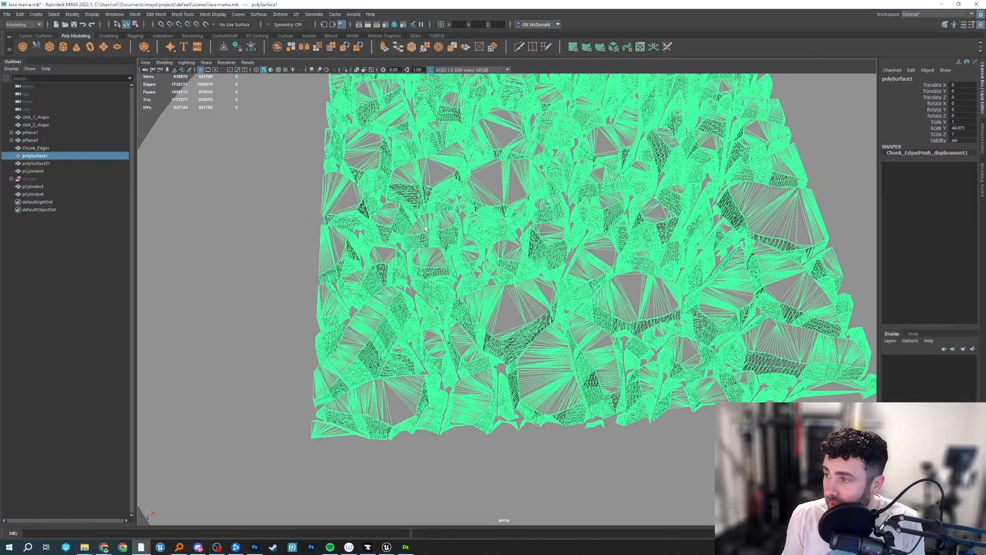
{"action": "left_click_drag", "start_coordinate": [411, 213], "coordinate": [432, 192], "text": "alt"}
{"action": "scroll", "coordinate": [462, 226], "scroll_direction": "down", "scroll_amount": 2}
{"action": "middle_click_drag", "start_coordinate": [478, 238], "coordinate": [450, 311], "text": "alt"}
{"action": "left_click_drag", "start_coordinate": [476, 320], "coordinate": [518, 226], "text": "alt"}
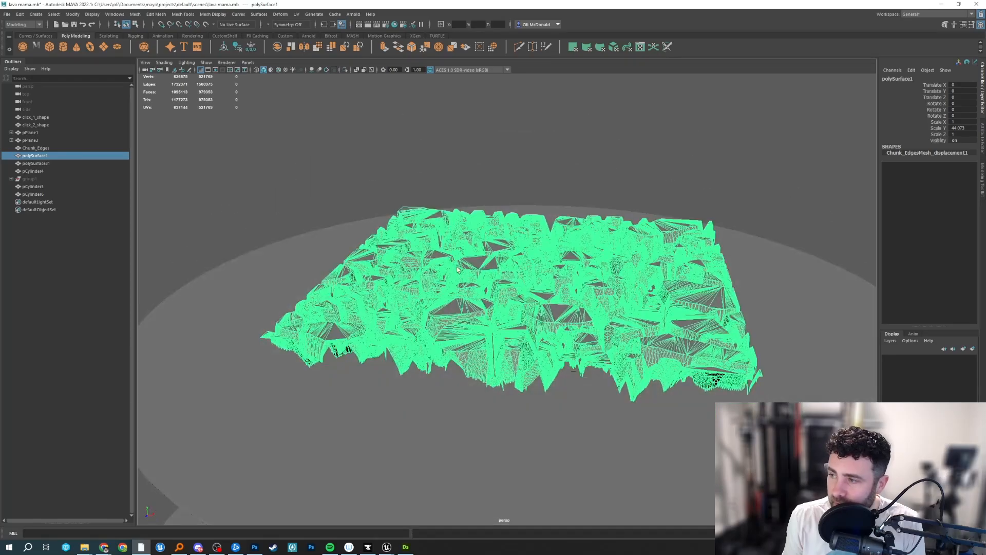
{"action": "left_click", "coordinate": [535, 196]}
Check the Blend node's crack map in Substance 3D Designer and return to the Maya scene.
{"action": "left_click", "coordinate": [408, 547]}
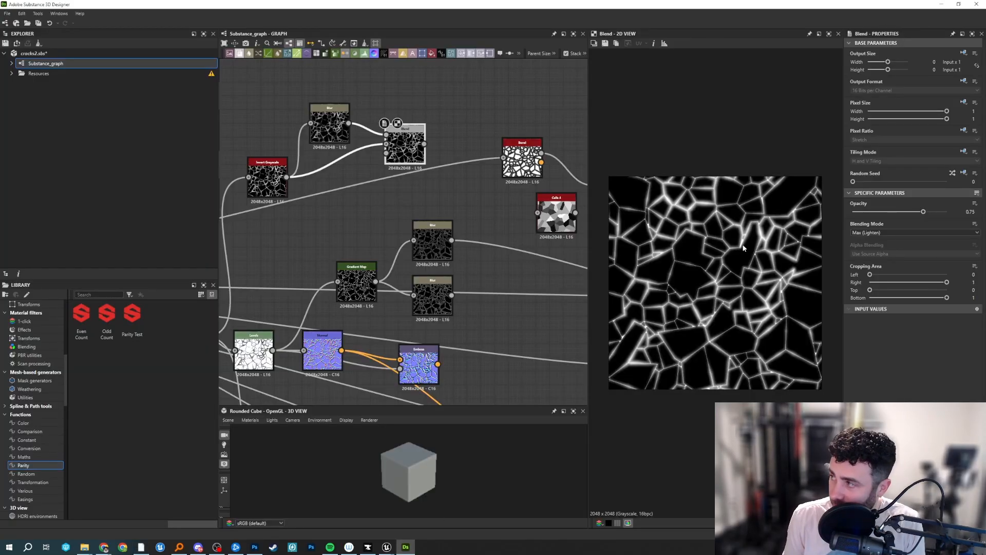
{"action": "left_click", "coordinate": [940, 7]}
{"action": "left_click", "coordinate": [546, 330]}
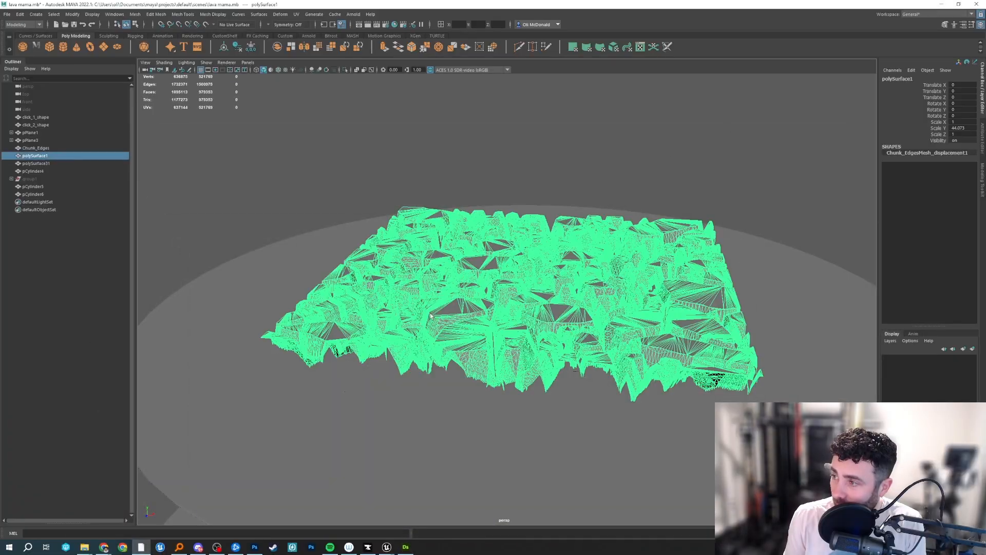
Inspect the cell shapes and crack gaps along the near edge of polySurface1.
{"action": "left_click_drag", "start_coordinate": [544, 285], "coordinate": [534, 359], "text": "alt"}
{"action": "middle_click_drag", "start_coordinate": [534, 359], "coordinate": [532, 251], "text": "alt"}
{"action": "left_click_drag", "start_coordinate": [532, 251], "coordinate": [529, 285], "text": "alt"}
{"action": "scroll", "coordinate": [529, 285], "scroll_direction": "up", "scroll_amount": 5}
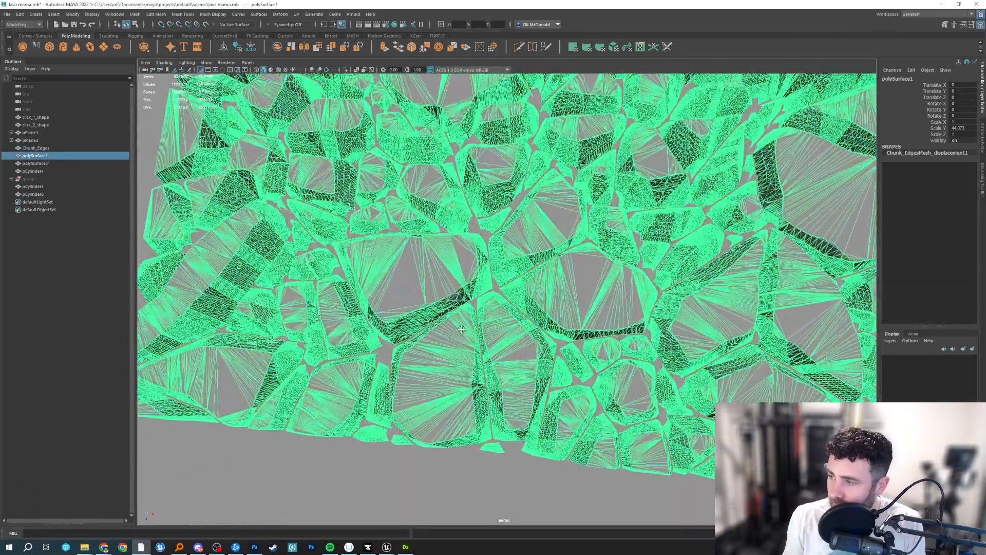
{"action": "middle_click_drag", "start_coordinate": [416, 310], "coordinate": [556, 291], "text": "alt"}
{"action": "scroll", "coordinate": [556, 292], "scroll_direction": "up", "scroll_amount": 2}
{"action": "left_click_drag", "start_coordinate": [556, 292], "coordinate": [560, 270], "text": "alt"}
{"action": "scroll", "coordinate": [581, 394], "scroll_direction": "up", "scroll_amount": 3}
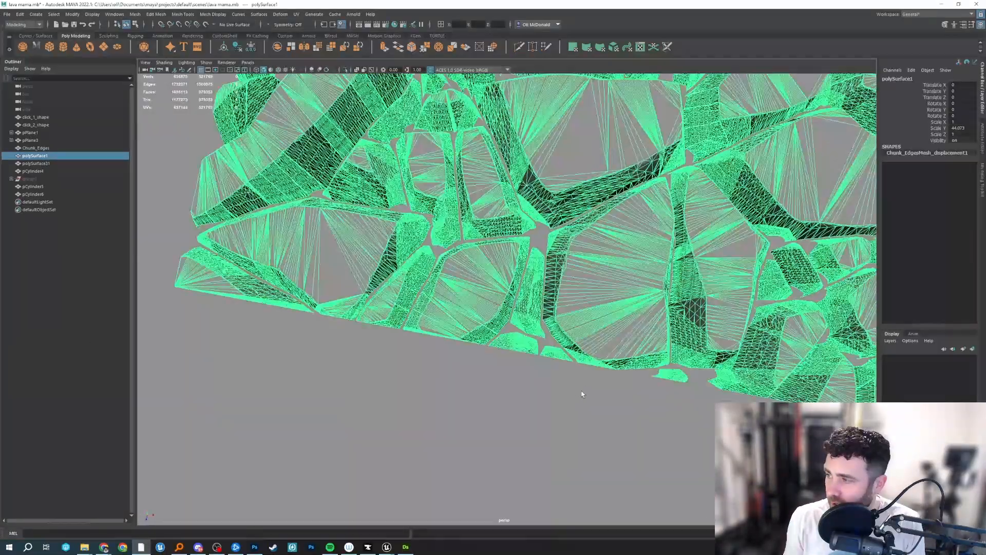
{"action": "left_click", "coordinate": [581, 394]}
{"action": "left_click", "coordinate": [542, 229]}
{"action": "left_click_drag", "start_coordinate": [538, 303], "coordinate": [540, 319], "text": "alt"}
{"action": "left_click", "coordinate": [630, 226]}
{"action": "middle_click_drag", "start_coordinate": [611, 234], "coordinate": [566, 279], "text": "alt"}
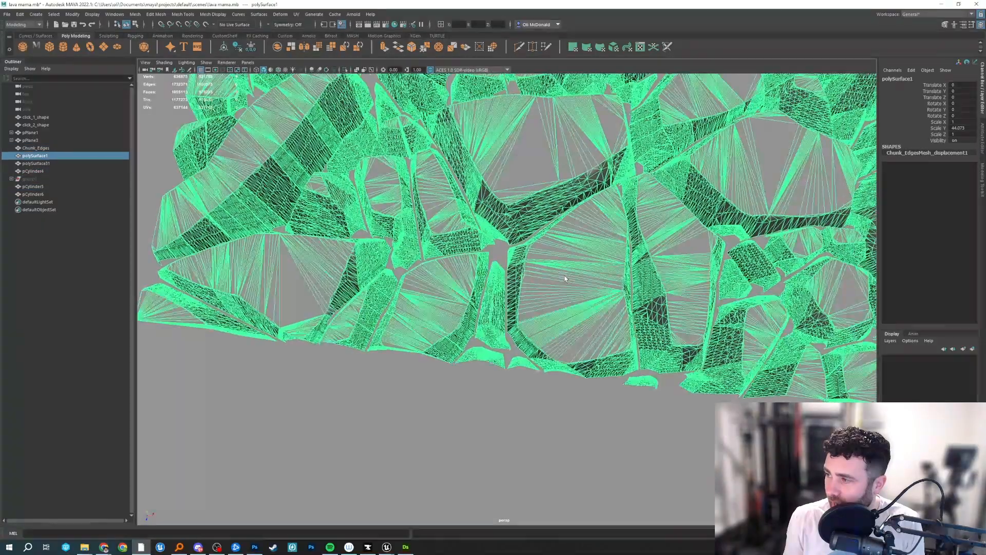
Inspect the open gap and wall edges at a crack junction of polySurface1 at close range.
{"action": "left_click_drag", "start_coordinate": [566, 279], "coordinate": [581, 303], "text": "alt"}
{"action": "right_click_drag", "start_coordinate": [581, 303], "coordinate": [861, 270], "text": "alt"}
{"action": "right_click_drag", "start_coordinate": [472, 307], "coordinate": [719, 298], "text": "alt"}
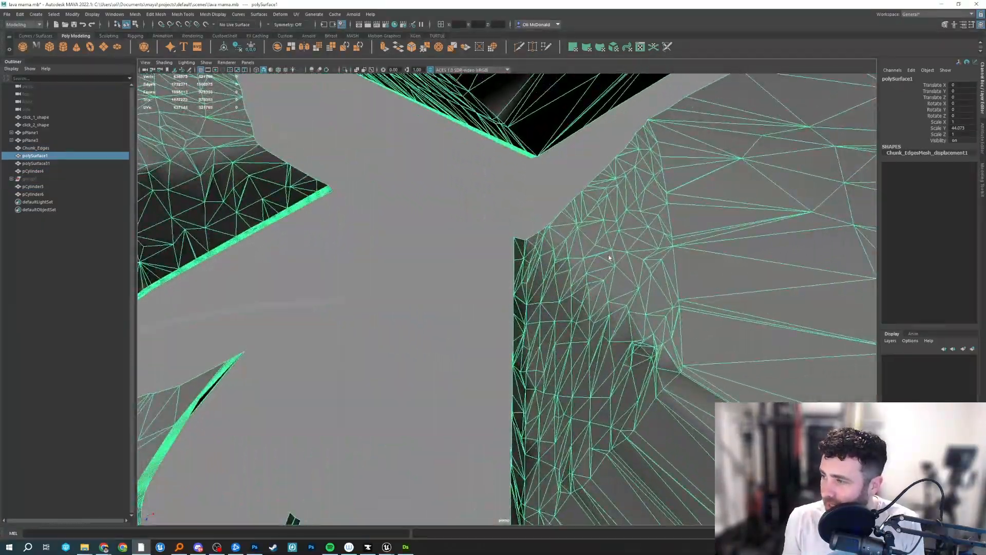
{"action": "middle_click_drag", "start_coordinate": [357, 273], "coordinate": [500, 240], "text": "alt"}
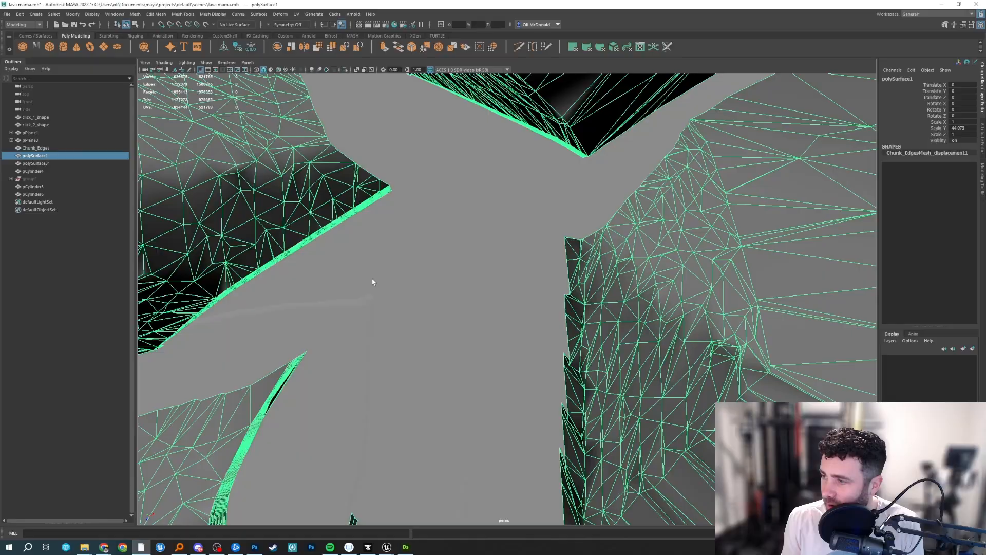
{"action": "scroll", "coordinate": [403, 281], "scroll_direction": "down", "scroll_amount": 8}
{"action": "scroll", "coordinate": [460, 313], "scroll_direction": "up", "scroll_amount": 4}
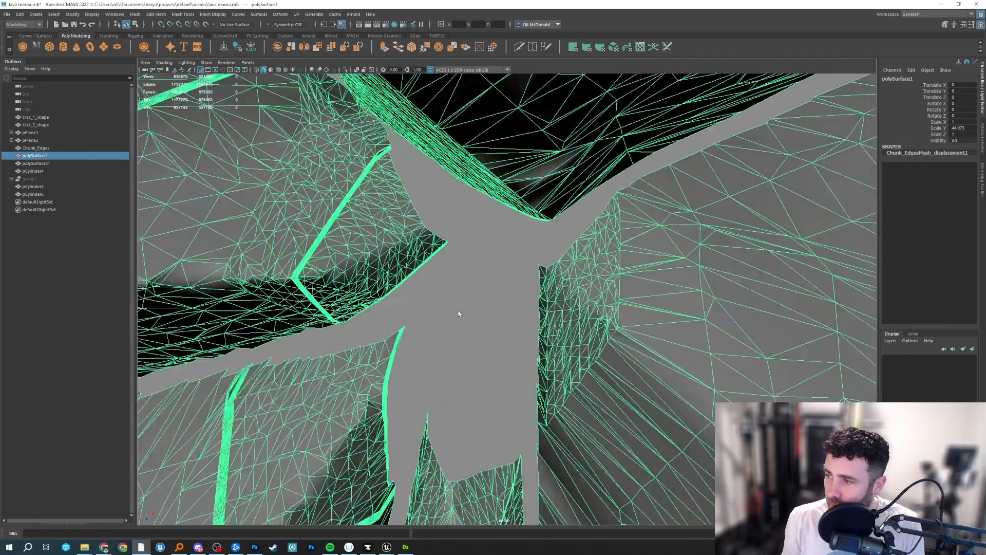
{"action": "scroll", "coordinate": [457, 312], "scroll_direction": "down", "scroll_amount": 6}
{"action": "scroll", "coordinate": [473, 312], "scroll_direction": "up", "scroll_amount": 5}
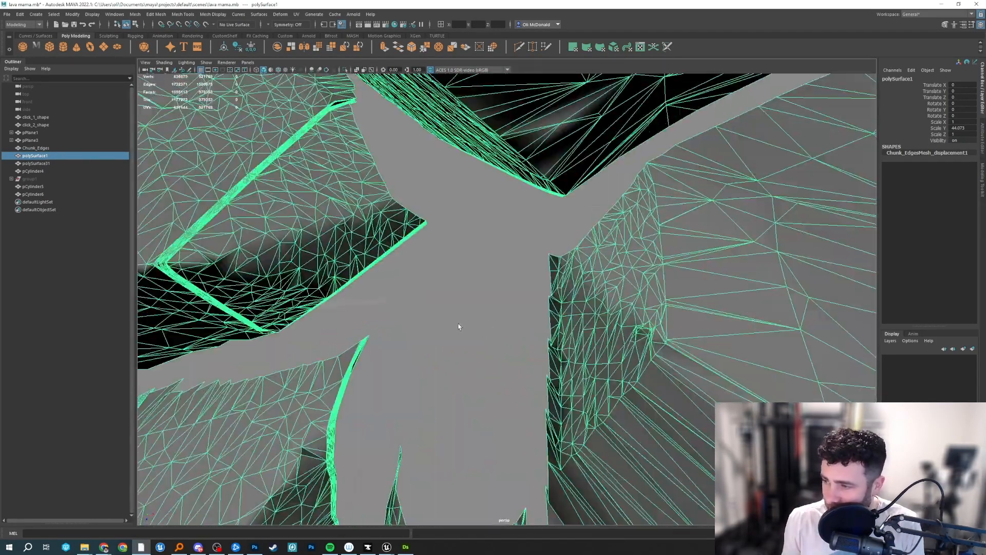
{"action": "scroll", "coordinate": [447, 297], "scroll_direction": "down", "scroll_amount": 5}
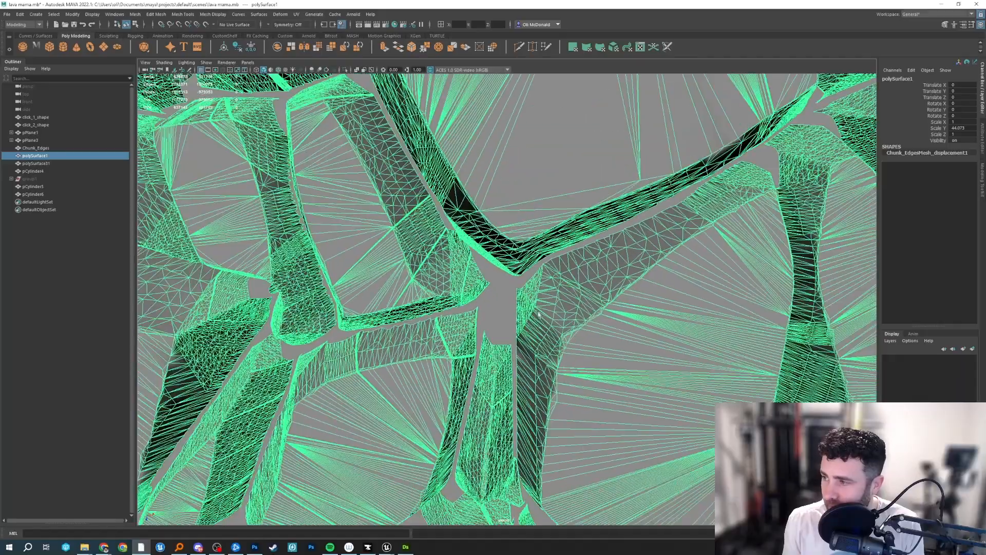
Select the faces of one chunk near the front edge of polySurface1, move them downward and return to object selection.
{"action": "left_click_drag", "start_coordinate": [502, 299], "coordinate": [325, 252], "text": "alt"}
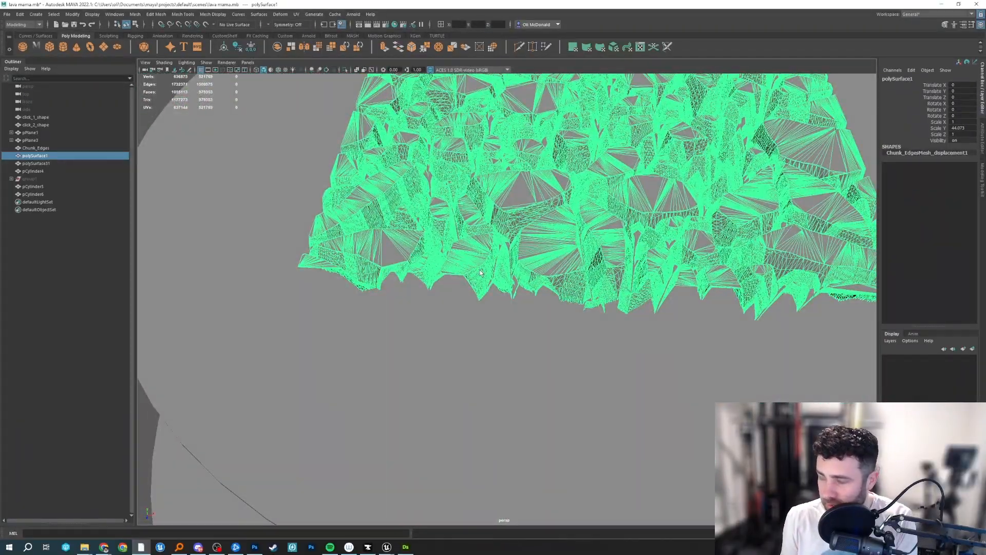
{"action": "key", "text": "F9"}
{"action": "key", "text": "F11"}
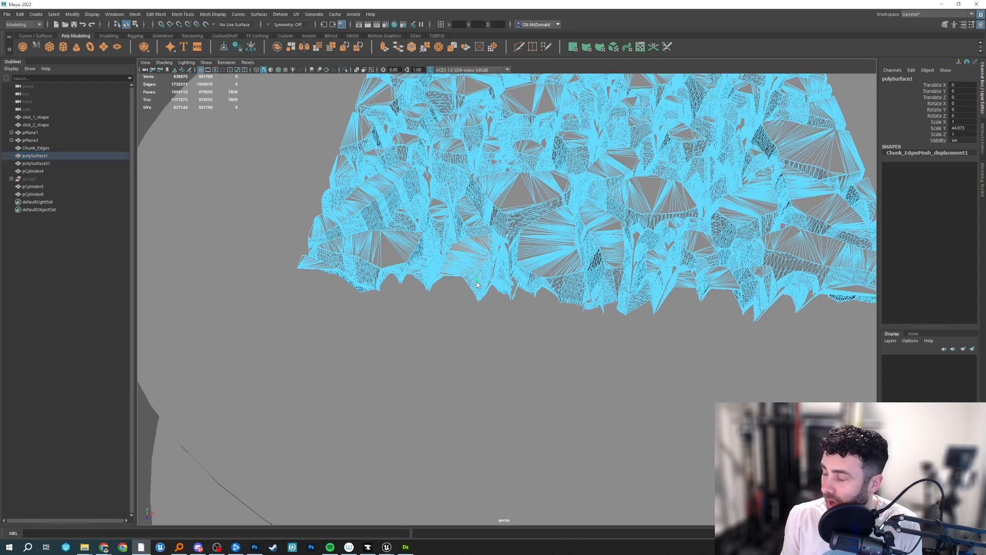
{"action": "key", "text": "w"}
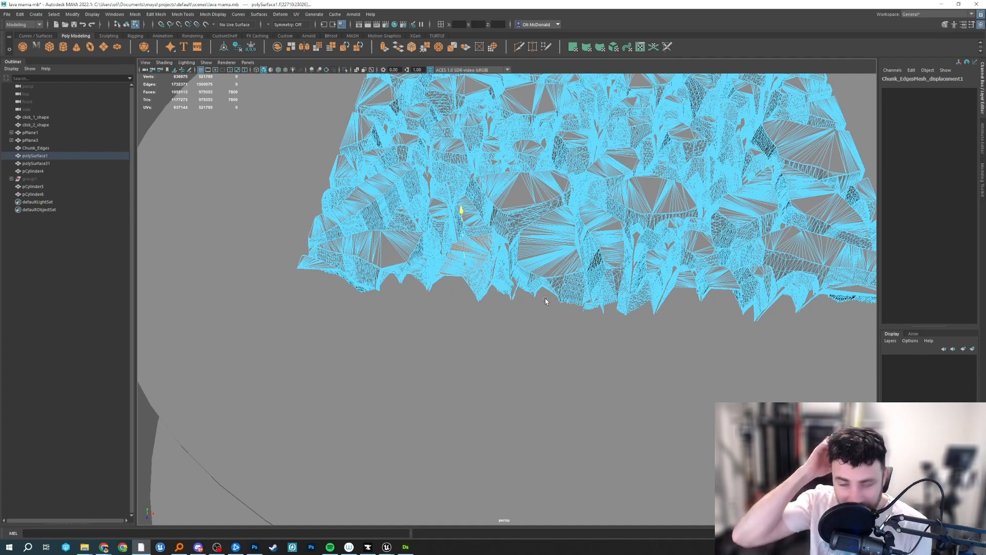
{"action": "left_click_drag", "start_coordinate": [545, 298], "coordinate": [581, 337], "text": "alt"}
{"action": "right_click_drag", "start_coordinate": [559, 335], "coordinate": [565, 314]}
{"action": "left_click_drag", "start_coordinate": [564, 357], "coordinate": [488, 425], "text": "alt"}
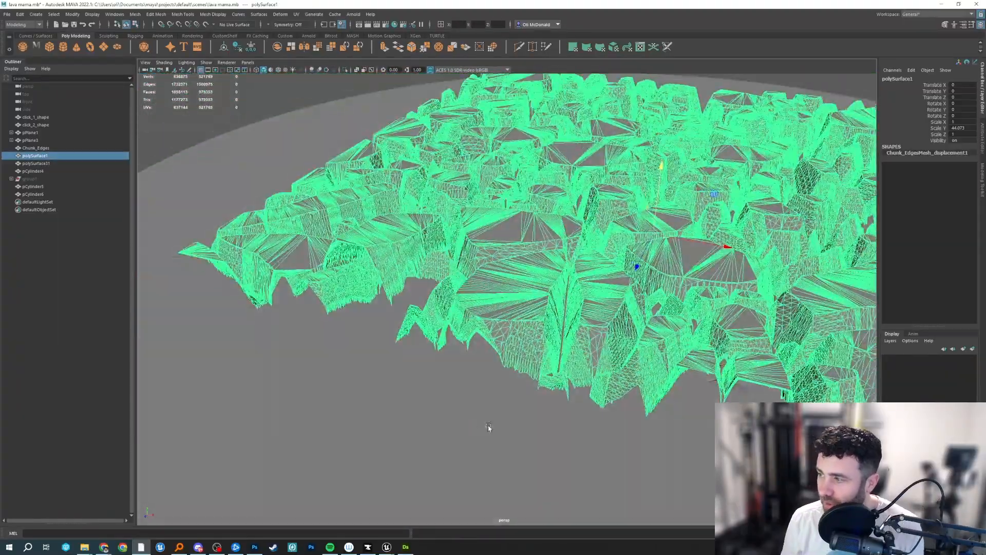
Examine the outer edge chunks of polySurface1 and compare the mesh with polySurface31.
{"action": "left_click", "coordinate": [412, 389]}
{"action": "left_click", "coordinate": [469, 285]}
{"action": "left_click_drag", "start_coordinate": [468, 285], "coordinate": [361, 240], "text": "alt"}
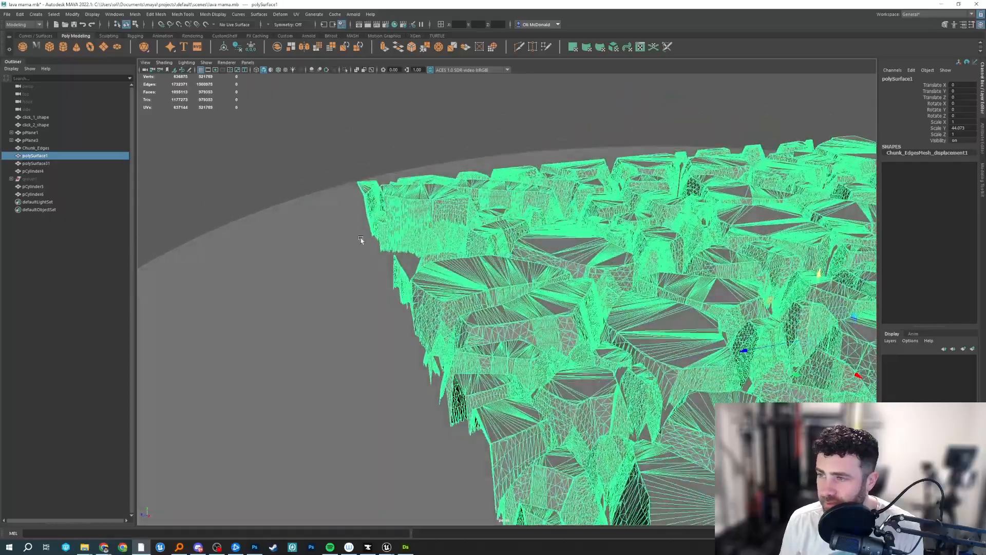
{"action": "left_click_drag", "start_coordinate": [214, 104], "coordinate": [495, 226], "text": "alt"}
{"action": "left_click", "coordinate": [36, 163]}
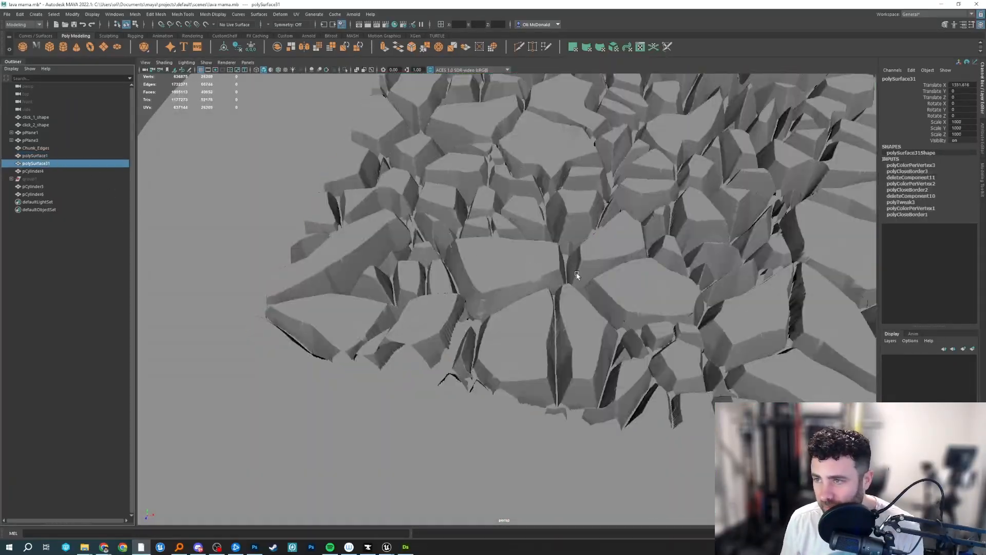
{"action": "left_click", "coordinate": [35, 155]}
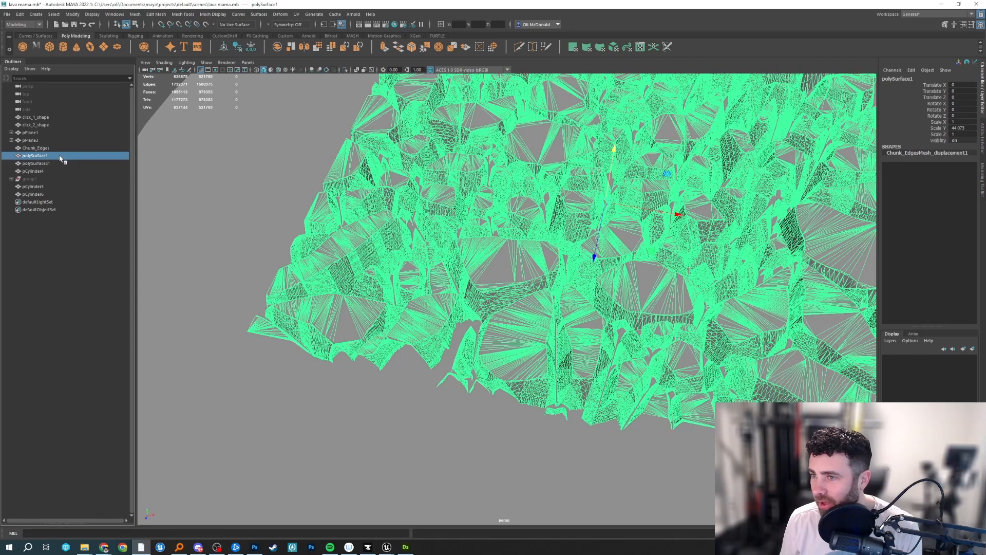
Toggle the isolated view for polySurface1, then view polySurface31 in isolation and restore the full scene.
{"action": "left_click", "coordinate": [345, 71]}
{"action": "left_click", "coordinate": [346, 71]}
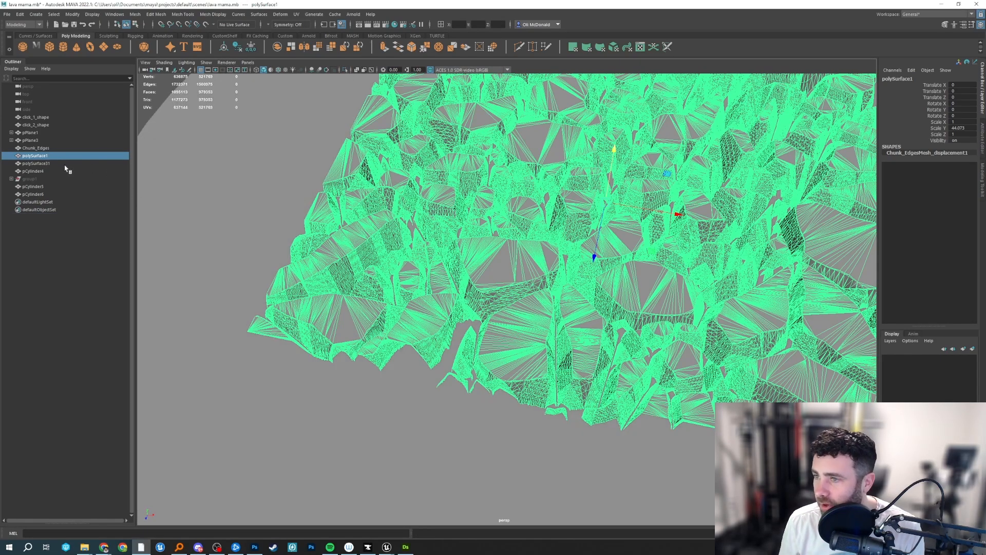
{"action": "left_click", "coordinate": [65, 164]}
{"action": "left_click", "coordinate": [344, 71]}
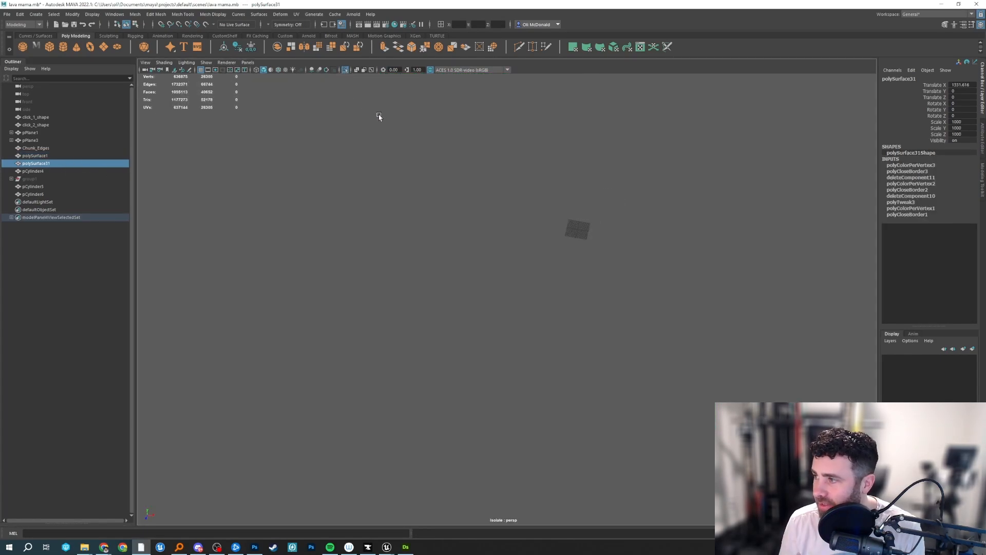
{"action": "left_click", "coordinate": [344, 71]}
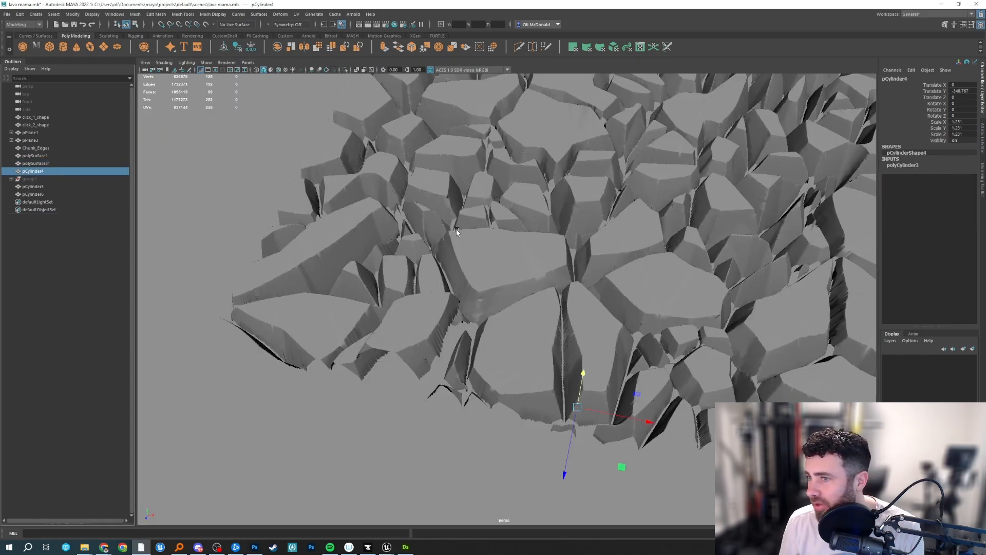
Frame pCylinder4 and compare shaded and wireframe display, leaving the viewport in wireframe.
{"action": "key", "text": "f"}
{"action": "key", "text": "4"}
{"action": "key", "text": "5"}
{"action": "key", "text": "4"}
{"action": "scroll", "coordinate": [525, 269], "scroll_direction": "up", "scroll_amount": 5}
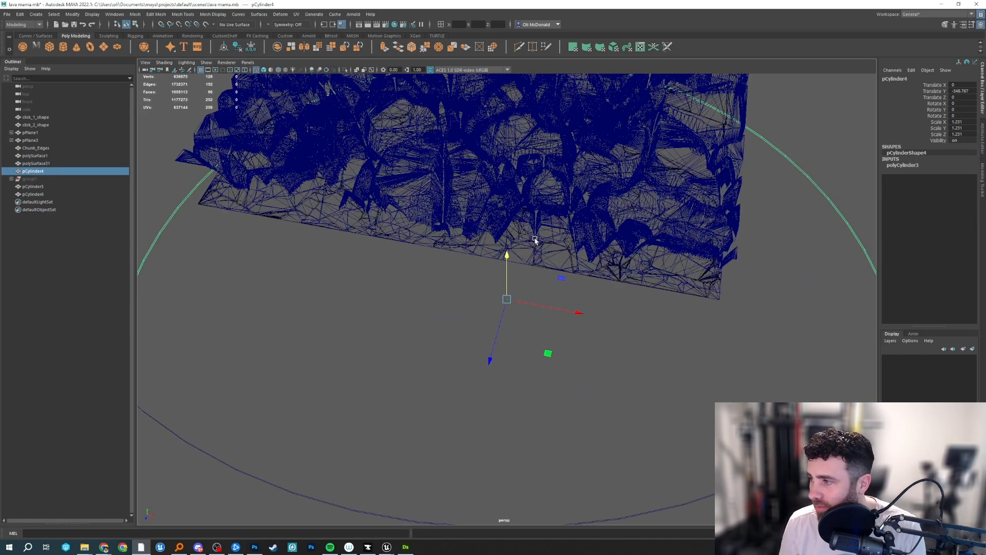
Isolate Chunk_Edges in shaded display, examine its crack pattern from above, and restore the full scene.
{"action": "left_click", "coordinate": [37, 148]}
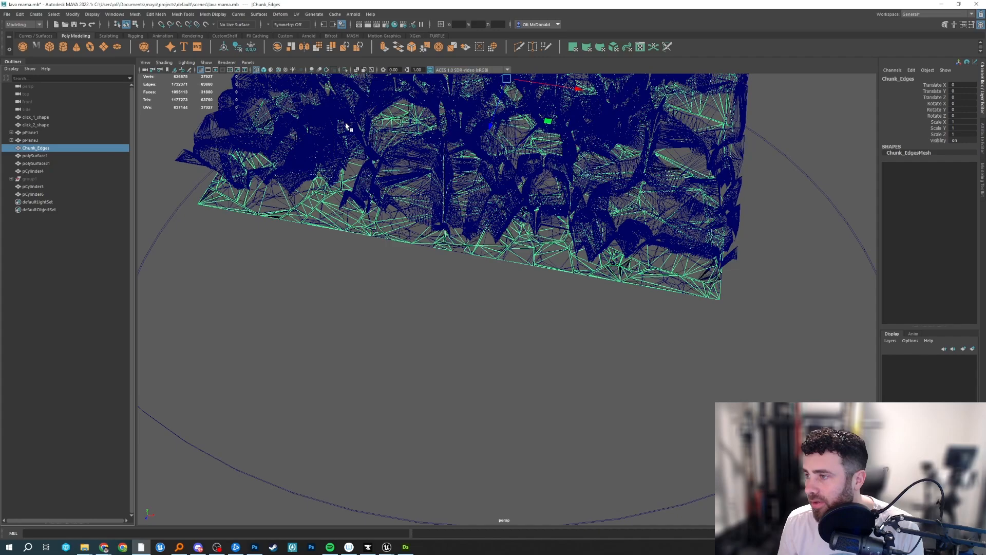
{"action": "key", "text": "5"}
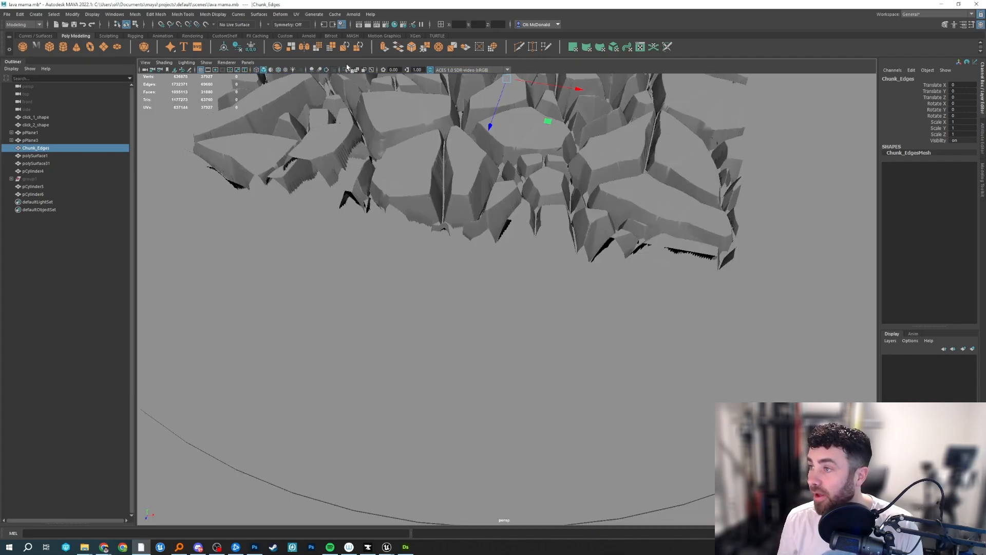
{"action": "left_click", "coordinate": [346, 70]}
{"action": "left_click_drag", "start_coordinate": [530, 202], "coordinate": [487, 336], "text": "alt"}
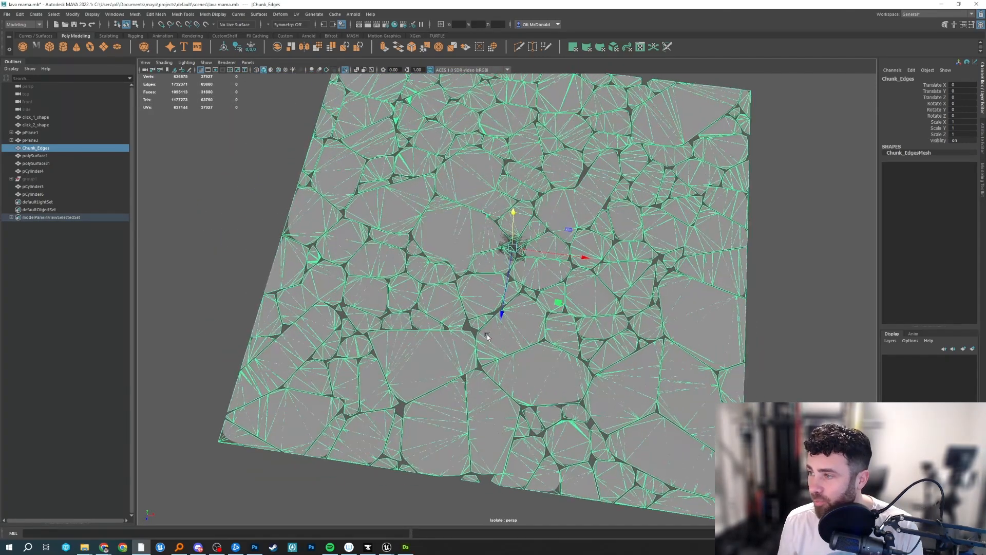
{"action": "mouse_move", "coordinate": [487, 334]}
{"action": "right_mouse_down", "text": "alt"}
{"action": "mouse_move", "coordinate": [532, 330]}
{"action": "mouse_move", "coordinate": [494, 334]}
{"action": "right_mouse_up", "text": "alt"}
{"action": "key", "text": "6"}
{"action": "key", "text": "5"}
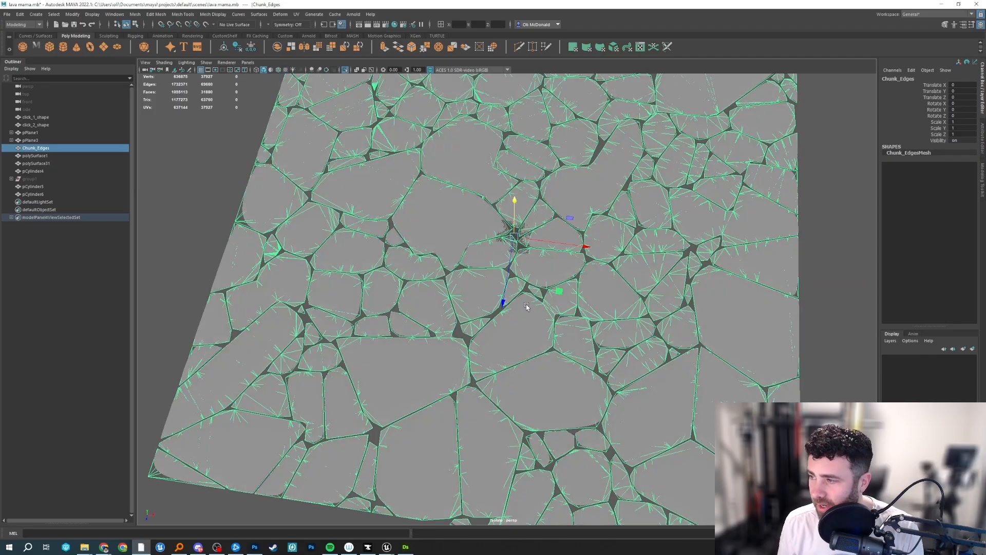
{"action": "scroll", "coordinate": [526, 306], "scroll_direction": "down", "scroll_amount": 9}
{"action": "middle_click_drag", "start_coordinate": [614, 290], "coordinate": [458, 276], "text": "alt"}
{"action": "left_click", "coordinate": [355, 70]}
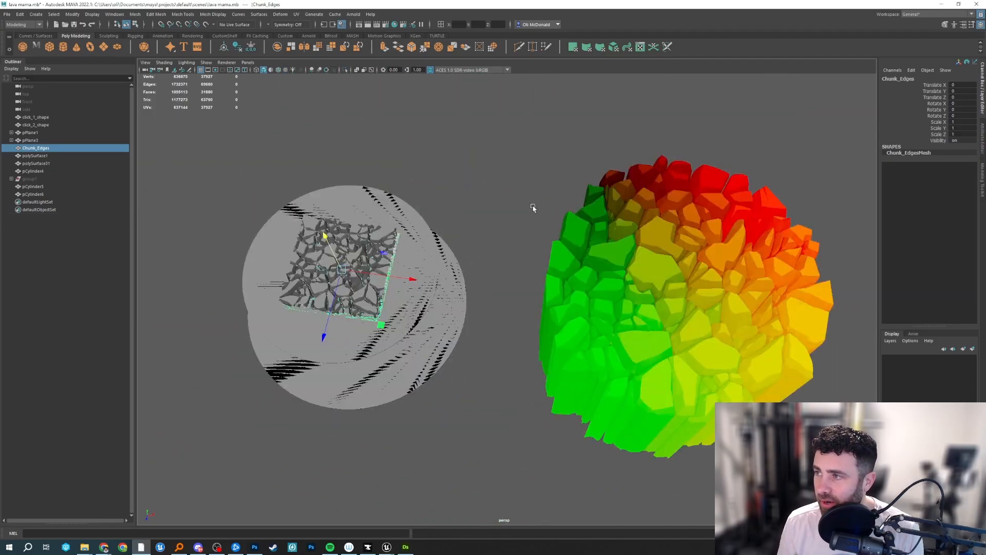
Frame polySurface31 and examine its chunk tops up close and its long extruded sides.
{"action": "left_click", "coordinate": [727, 298]}
{"action": "key", "text": "f"}
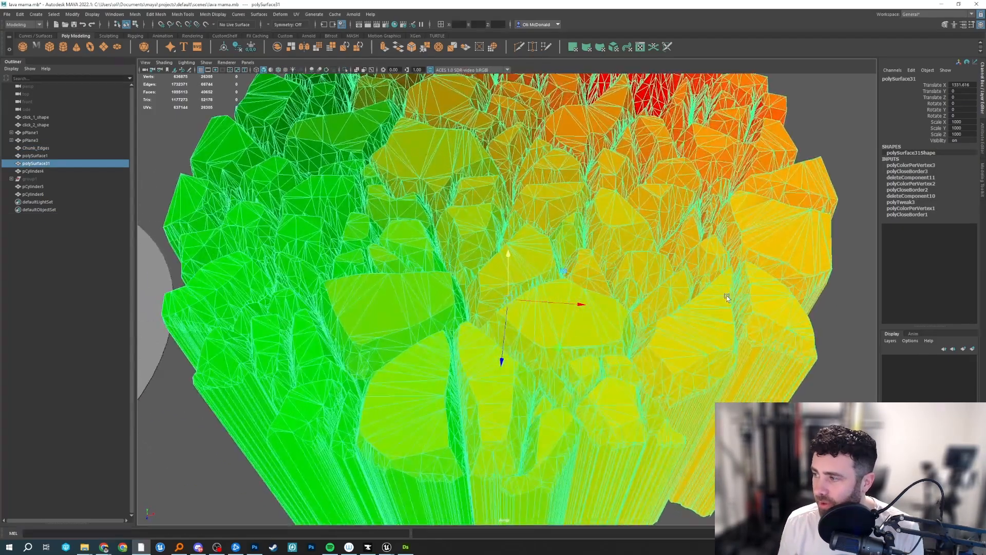
{"action": "mouse_move", "coordinate": [440, 269]}
{"action": "left_mouse_down", "text": "alt"}
{"action": "mouse_move", "coordinate": [446, 286]}
{"action": "mouse_move", "coordinate": [451, 256]}
{"action": "mouse_move", "coordinate": [449, 283]}
{"action": "mouse_move", "coordinate": [453, 267]}
{"action": "left_mouse_up", "text": "alt"}
{"action": "middle_click_drag", "start_coordinate": [513, 327], "coordinate": [542, 283], "text": "alt"}
{"action": "scroll", "coordinate": [542, 282], "scroll_direction": "up", "scroll_amount": 5}
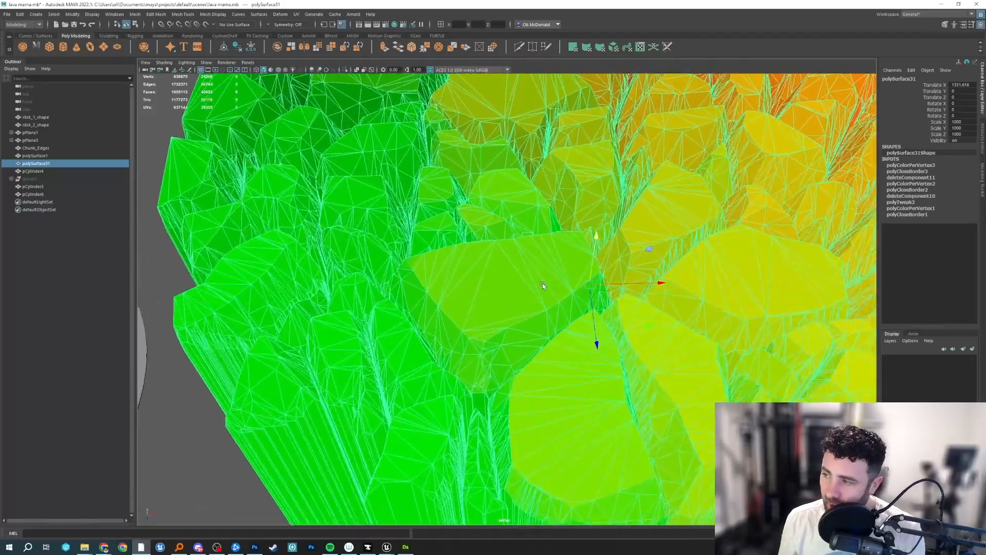
{"action": "left_click_drag", "start_coordinate": [542, 282], "coordinate": [483, 319], "text": "alt"}
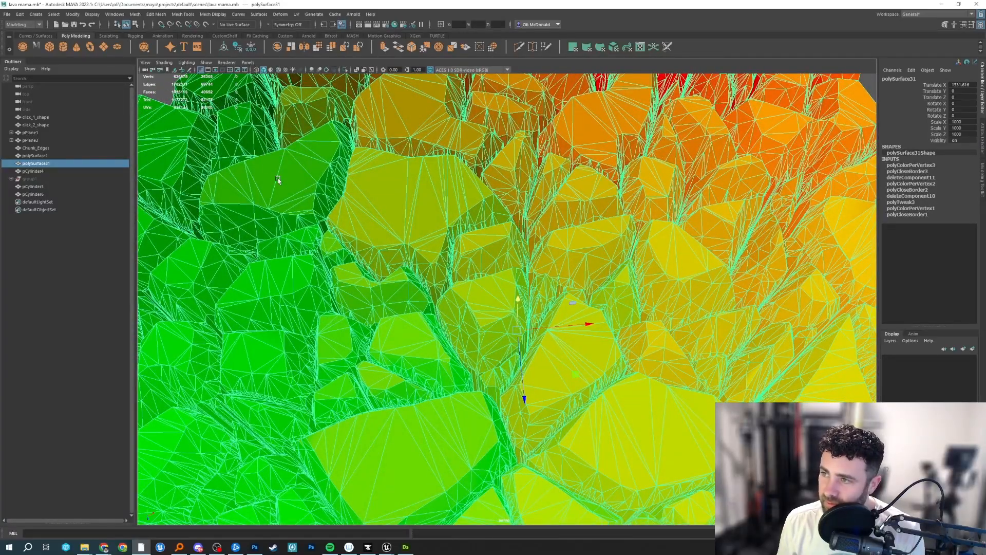
{"action": "left_click_drag", "start_coordinate": [278, 180], "coordinate": [368, 171], "text": "alt"}
{"action": "scroll", "coordinate": [411, 198], "scroll_direction": "down", "scroll_amount": 10}
{"action": "left_click_drag", "start_coordinate": [442, 206], "coordinate": [464, 164], "text": "alt"}
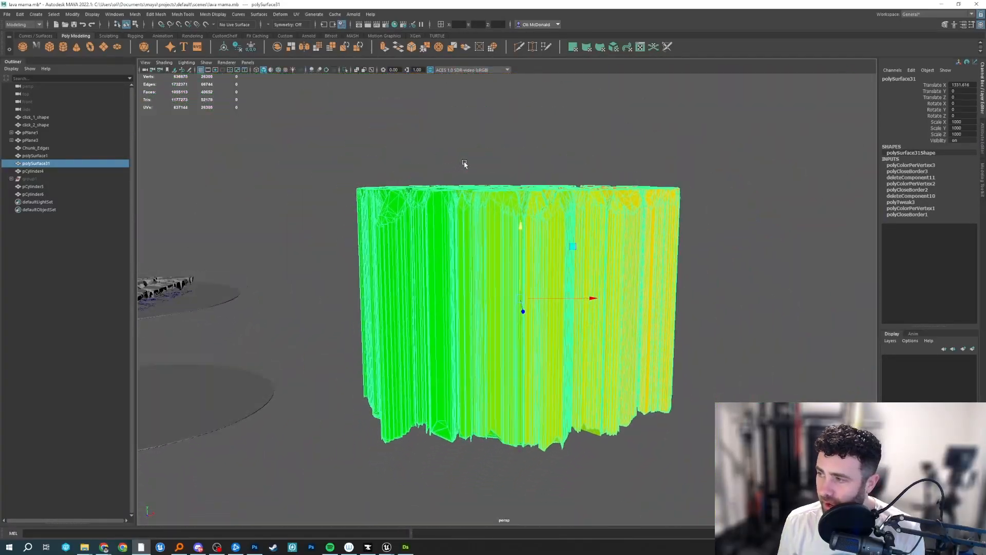
{"action": "scroll", "coordinate": [465, 164], "scroll_direction": "up", "scroll_amount": 4}
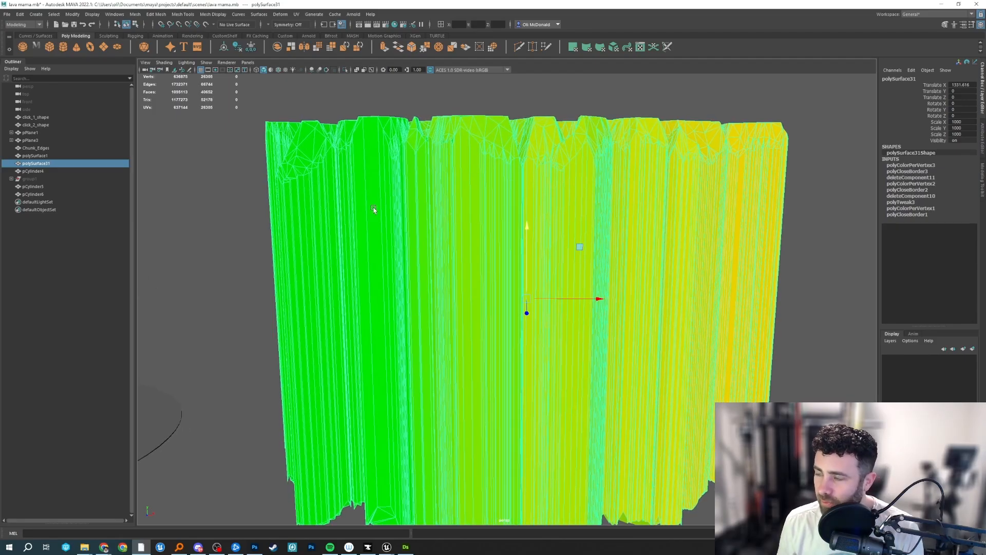
{"action": "middle_click_drag", "start_coordinate": [299, 215], "coordinate": [472, 211], "text": "alt"}
{"action": "scroll", "coordinate": [473, 210], "scroll_direction": "down", "scroll_amount": 5}
Select polySurface1 and examine its displaced surface and jagged lower border from the side and above.
{"action": "left_click", "coordinate": [367, 270]}
{"action": "scroll", "coordinate": [361, 259], "scroll_direction": "up", "scroll_amount": 5}
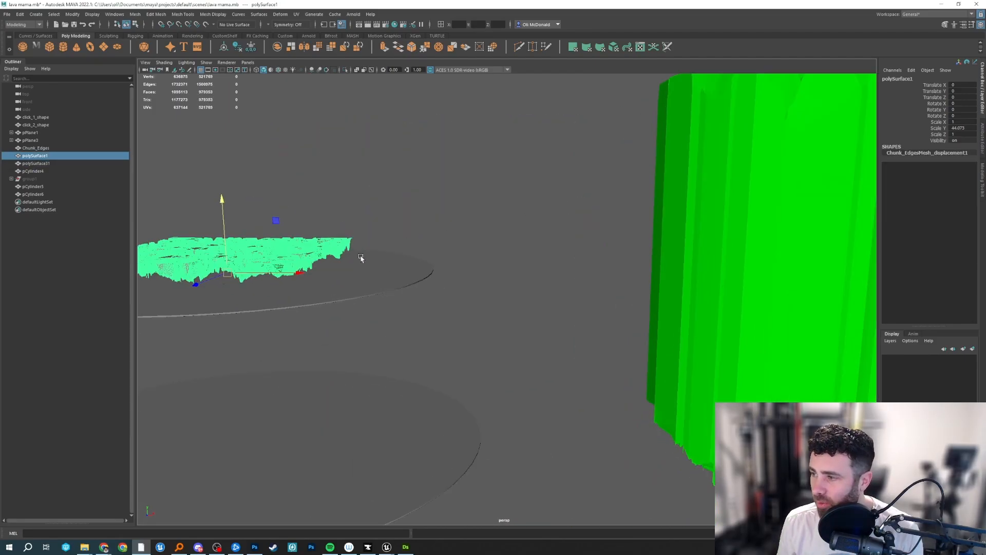
{"action": "middle_click_drag", "start_coordinate": [359, 259], "coordinate": [412, 268], "text": "alt"}
{"action": "left_click_drag", "start_coordinate": [413, 267], "coordinate": [412, 311], "text": "alt"}
{"action": "scroll", "coordinate": [412, 310], "scroll_direction": "up", "scroll_amount": 5}
{"action": "middle_click_drag", "start_coordinate": [215, 347], "coordinate": [441, 322], "text": "alt"}
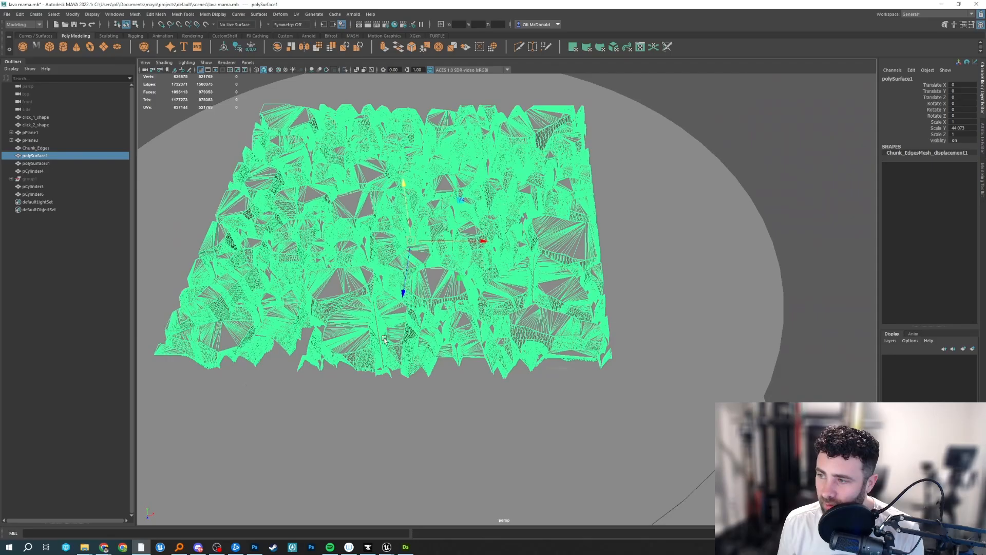
{"action": "scroll", "coordinate": [440, 322], "scroll_direction": "up", "scroll_amount": 2}
{"action": "scroll", "coordinate": [445, 303], "scroll_direction": "up", "scroll_amount": 1}
{"action": "scroll", "coordinate": [489, 315], "scroll_direction": "down", "scroll_amount": 9}
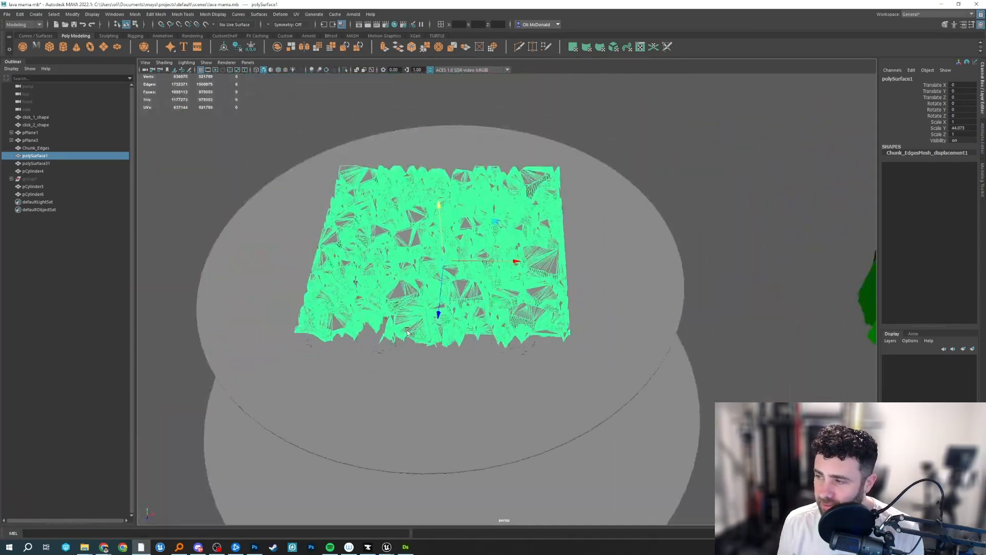
Select polySurface31 again and compare its overall shape with the displaced crack mesh beside it.
{"action": "middle_click_drag", "start_coordinate": [735, 268], "coordinate": [496, 300], "text": "alt"}
{"action": "left_click_drag", "start_coordinate": [496, 300], "coordinate": [499, 252], "text": "alt"}
{"action": "left_click", "coordinate": [625, 288]}
{"action": "left_click_drag", "start_coordinate": [625, 288], "coordinate": [606, 239], "text": "alt"}
{"action": "left_click", "coordinate": [775, 267]}
{"action": "left_click_drag", "start_coordinate": [775, 267], "coordinate": [734, 329], "text": "alt"}
{"action": "middle_click_drag", "start_coordinate": [667, 344], "coordinate": [596, 354], "text": "alt"}
{"action": "left_click", "coordinate": [595, 355]}
{"action": "left_click_drag", "start_coordinate": [596, 354], "coordinate": [473, 374], "text": "alt"}
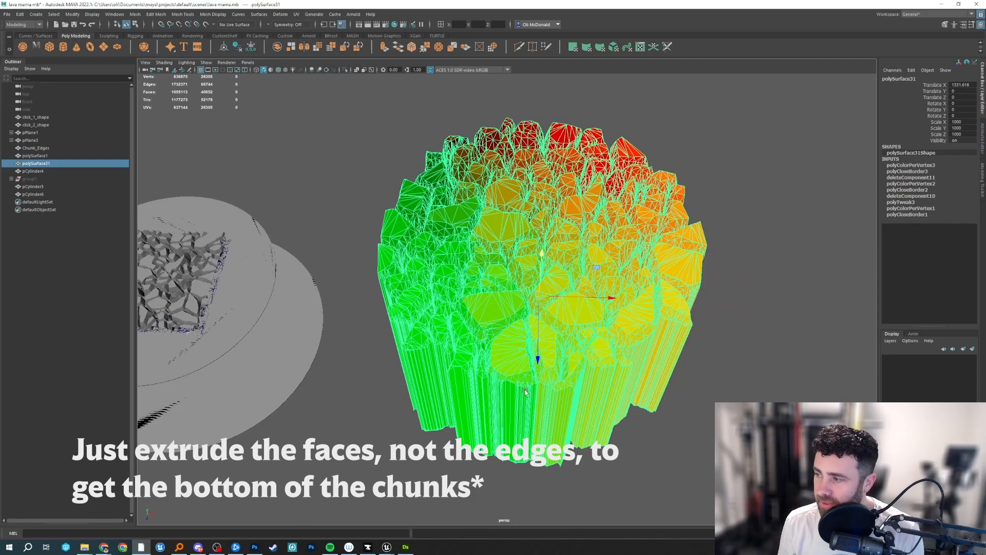
{"action": "left_click_drag", "start_coordinate": [525, 391], "coordinate": [543, 310], "text": "alt"}
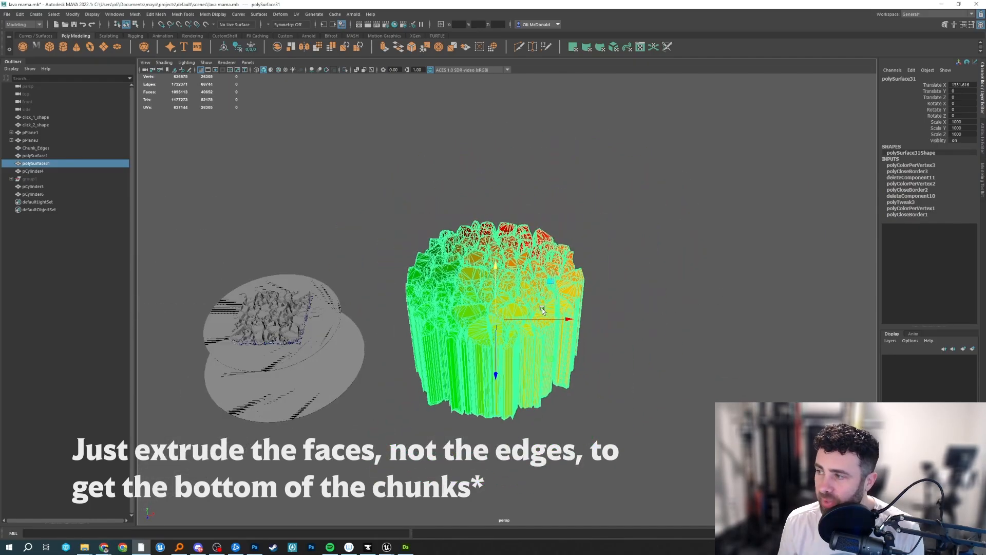
{"action": "right_click_drag", "start_coordinate": [542, 310], "coordinate": [585, 312], "text": "alt"}
Try moving the faces of individual chunks on polySurface31 vertically, undo the moves and return to object selection.
{"action": "key", "text": "F11"}
{"action": "double_click", "coordinate": [521, 236]}
{"action": "scroll", "coordinate": [520, 236], "scroll_direction": "down", "scroll_amount": 5}
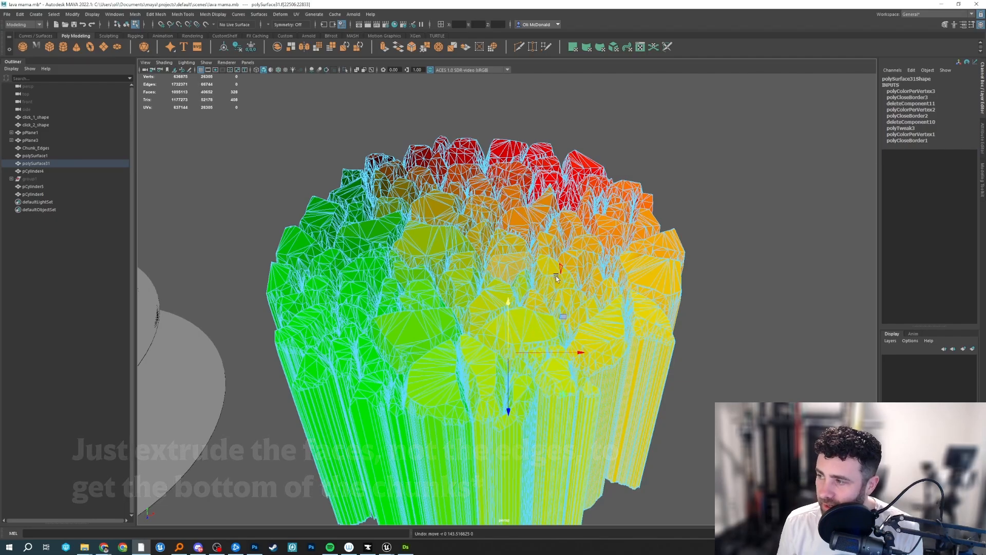
{"action": "left_click_drag", "start_coordinate": [557, 278], "coordinate": [575, 304], "text": "alt"}
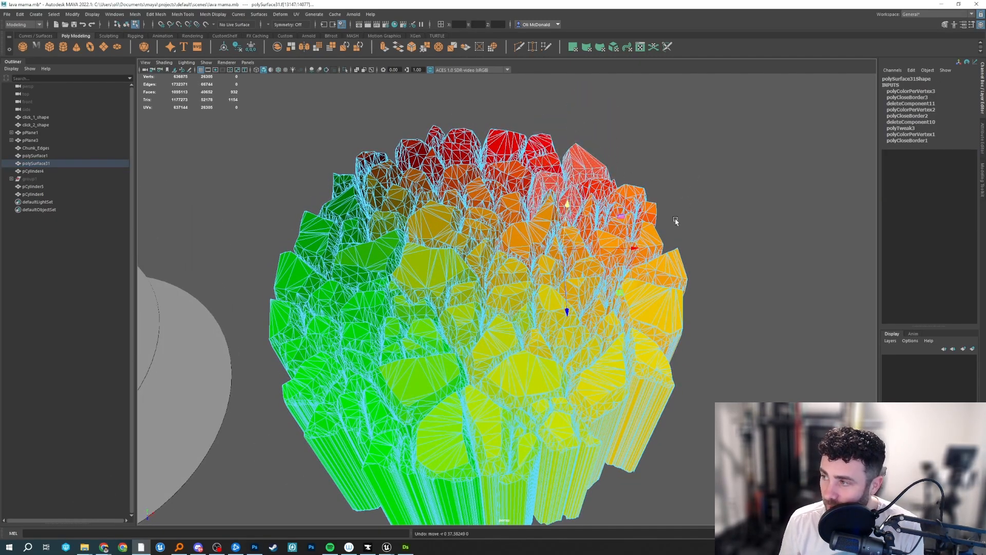
{"action": "left_click_drag", "start_coordinate": [676, 221], "coordinate": [632, 245], "text": "alt"}
{"action": "left_click", "coordinate": [694, 201]}
{"action": "left_click", "coordinate": [574, 206]}
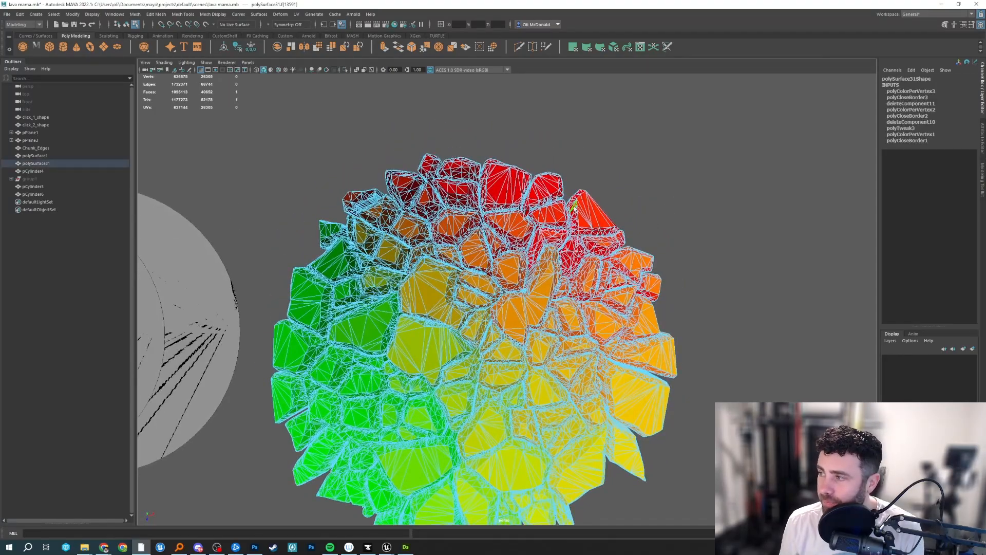
{"action": "left_click_drag", "start_coordinate": [575, 206], "coordinate": [425, 368], "text": "alt"}
{"action": "left_click_drag", "start_coordinate": [688, 336], "coordinate": [410, 277], "text": "alt"}
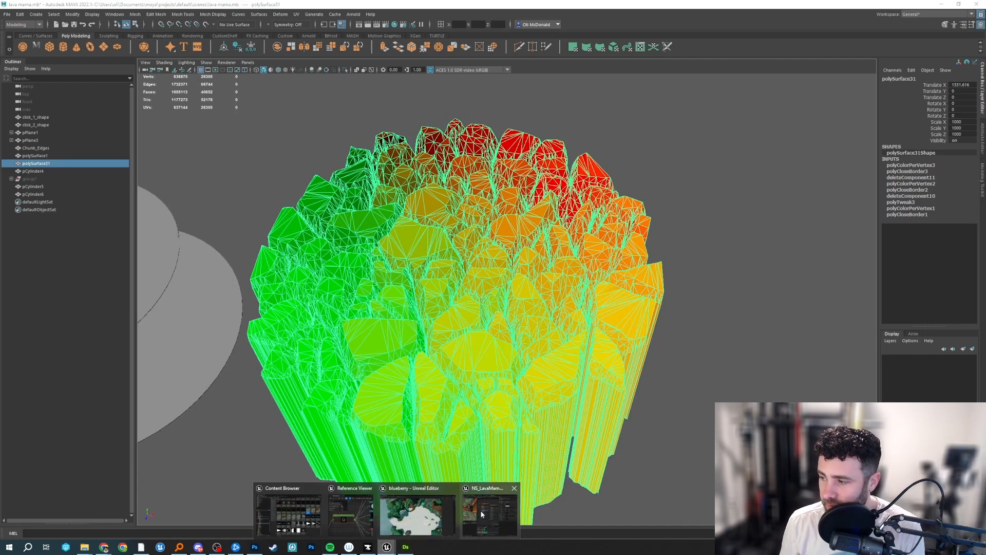
Switch to the Unreal Editor and bring up the material graph of M_LavaMama_SmashGroundZone_Circular.
{"action": "left_click", "coordinate": [481, 514]}
{"action": "left_click", "coordinate": [439, 20]}
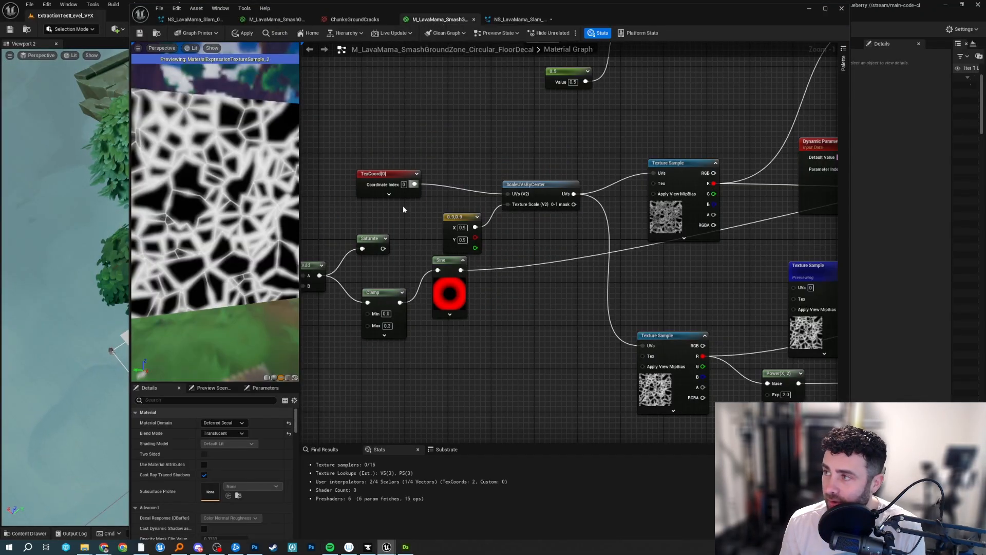
{"action": "left_click", "coordinate": [372, 20]}
{"action": "left_click", "coordinate": [277, 19]}
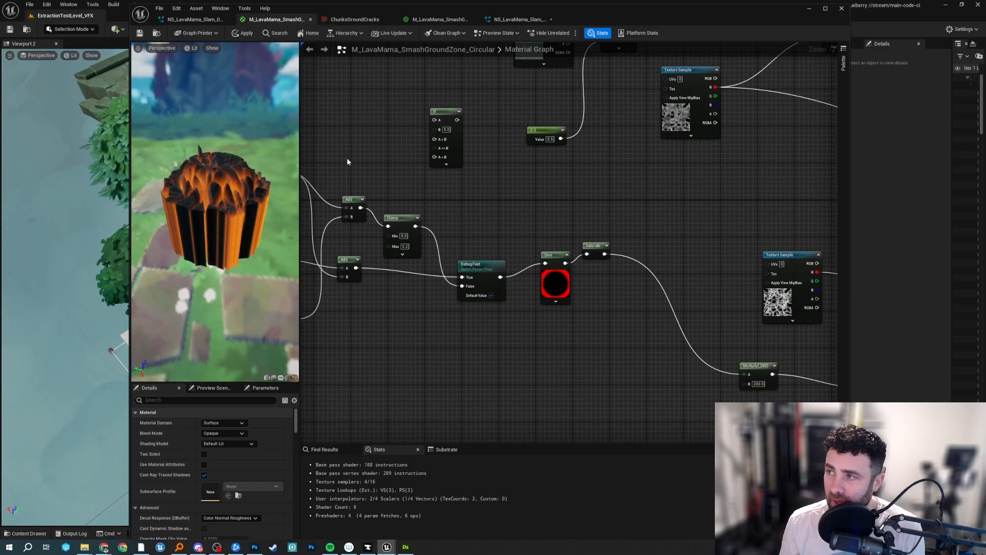
Maximize the material editor, widen the mesh preview and view the animated lava chunks up close.
{"action": "left_click_drag", "start_coordinate": [216, 205], "coordinate": [228, 246]}
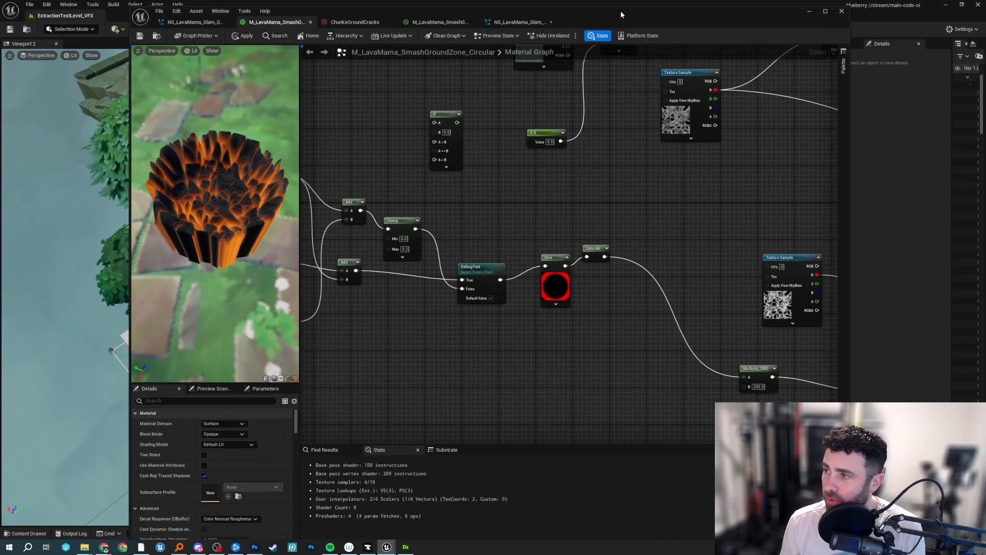
{"action": "double_click", "coordinate": [620, 11]}
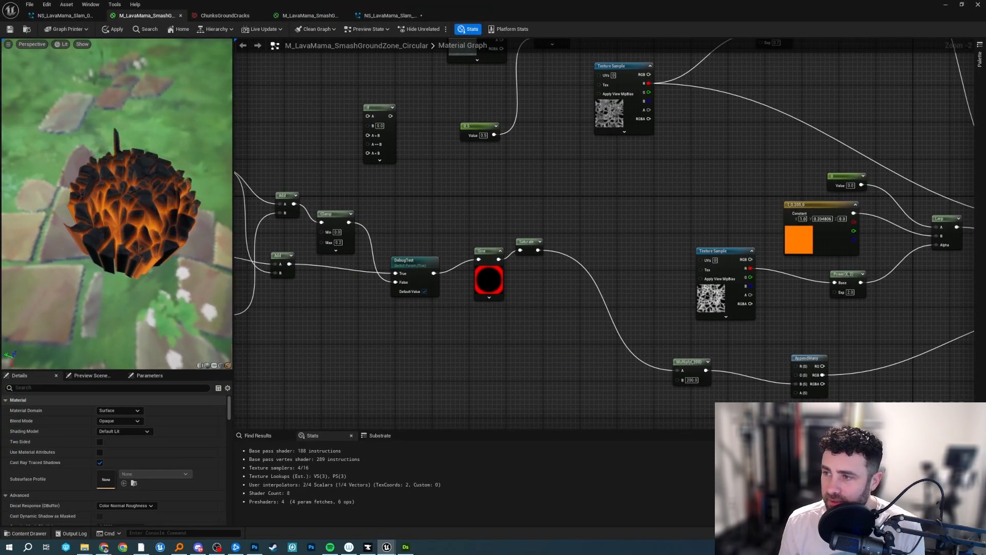
{"action": "left_click_drag", "start_coordinate": [305, 206], "coordinate": [456, 205]}
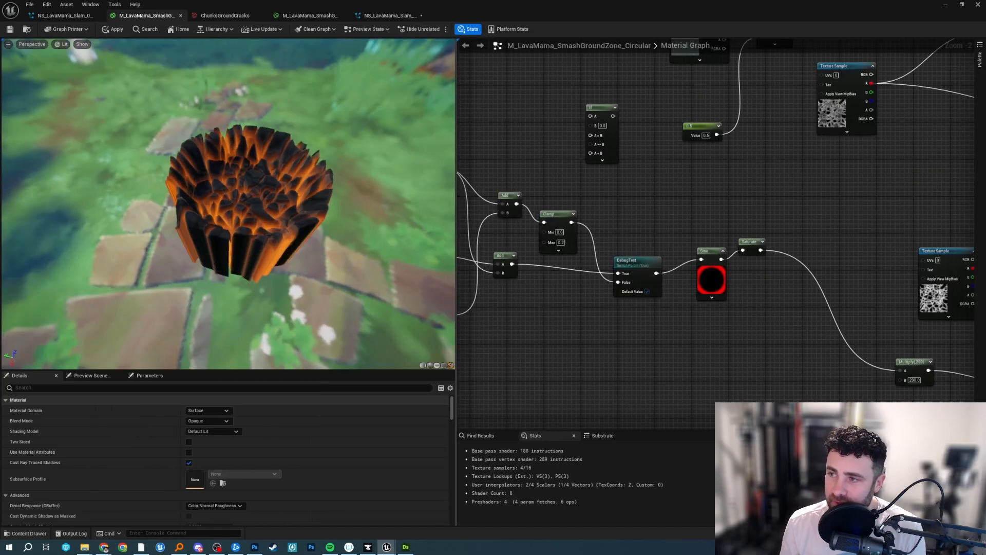
{"action": "scroll", "coordinate": [288, 169], "scroll_direction": "down", "scroll_amount": 3}
{"action": "left_click_drag", "start_coordinate": [287, 170], "coordinate": [298, 201]}
{"action": "scroll", "coordinate": [300, 209], "scroll_direction": "up", "scroll_amount": 3}
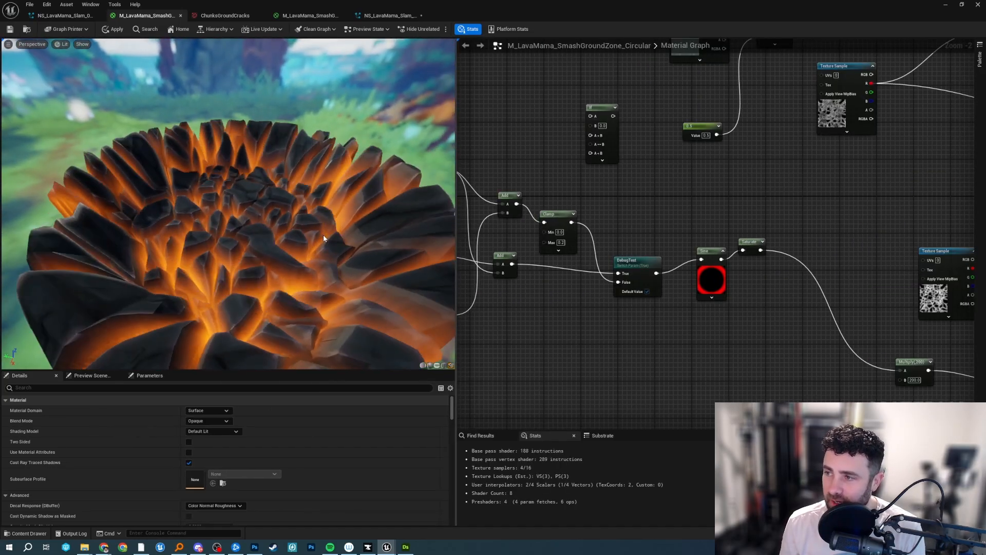
Trace the World Position Offset connection between the material output, the AppendMany node and the Multiply node.
{"action": "scroll", "coordinate": [733, 200], "scroll_direction": "down", "scroll_amount": 10}
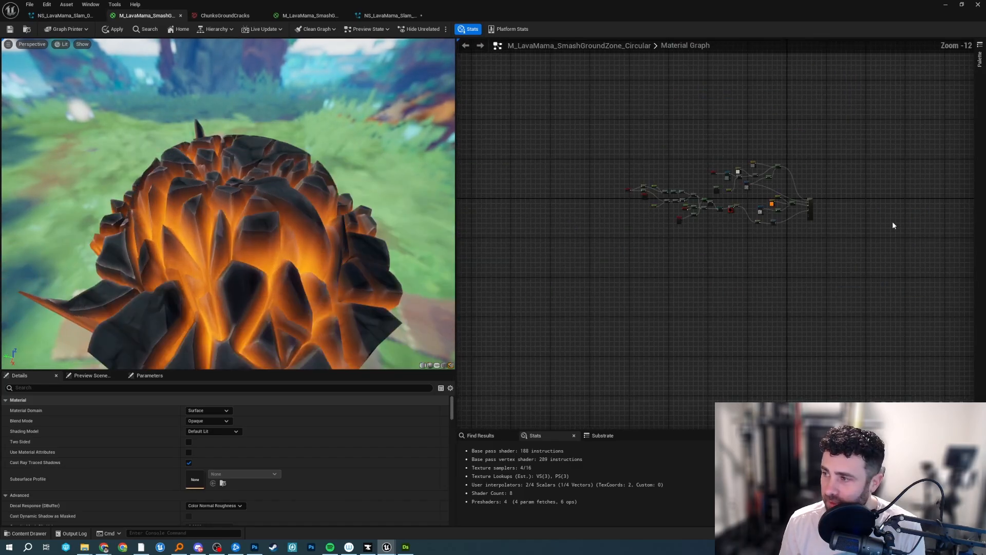
{"action": "scroll", "coordinate": [892, 221], "scroll_direction": "up", "scroll_amount": 12}
{"action": "scroll", "coordinate": [554, 220], "scroll_direction": "down", "scroll_amount": 6}
{"action": "right_click_drag", "start_coordinate": [554, 219], "coordinate": [949, 270]}
{"action": "scroll", "coordinate": [819, 281], "scroll_direction": "up", "scroll_amount": 6}
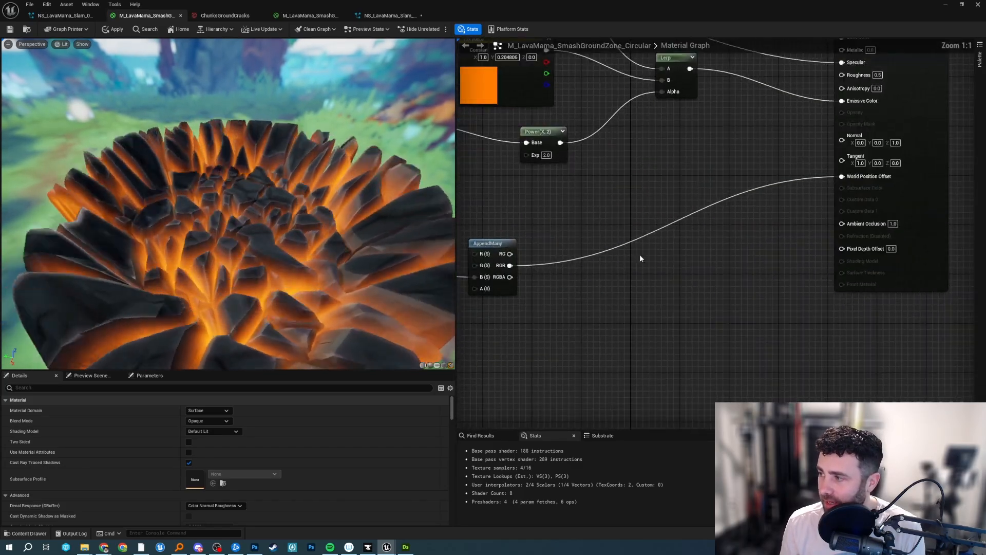
{"action": "right_click_drag", "start_coordinate": [545, 235], "coordinate": [785, 214]}
{"action": "mouse_move", "coordinate": [751, 226]}
{"action": "left_mouse_down"}
{"action": "mouse_move", "coordinate": [742, 219]}
{"action": "mouse_move", "coordinate": [749, 212]}
{"action": "left_mouse_up"}
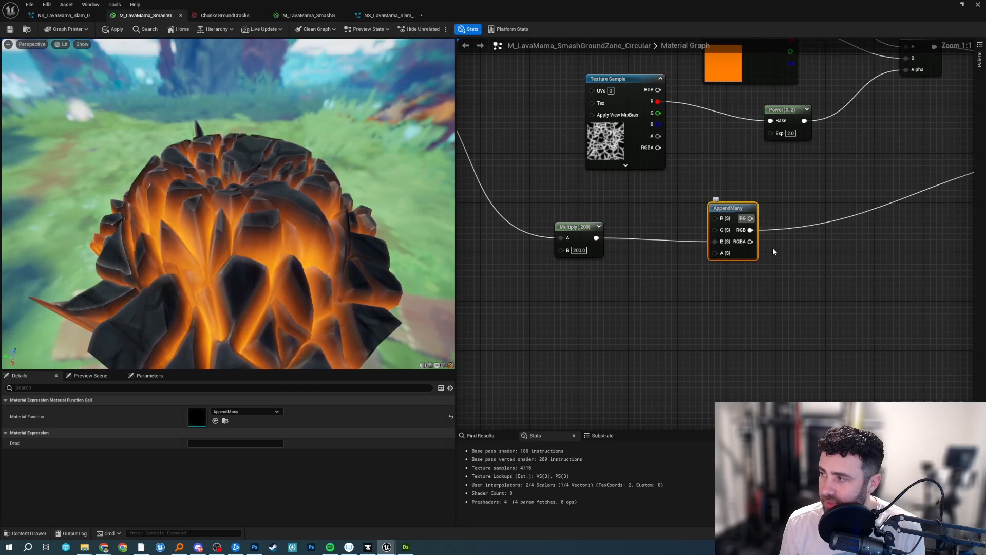
{"action": "right_click_drag", "start_coordinate": [823, 233], "coordinate": [542, 262]}
{"action": "scroll", "coordinate": [648, 196], "scroll_direction": "down", "scroll_amount": 1}
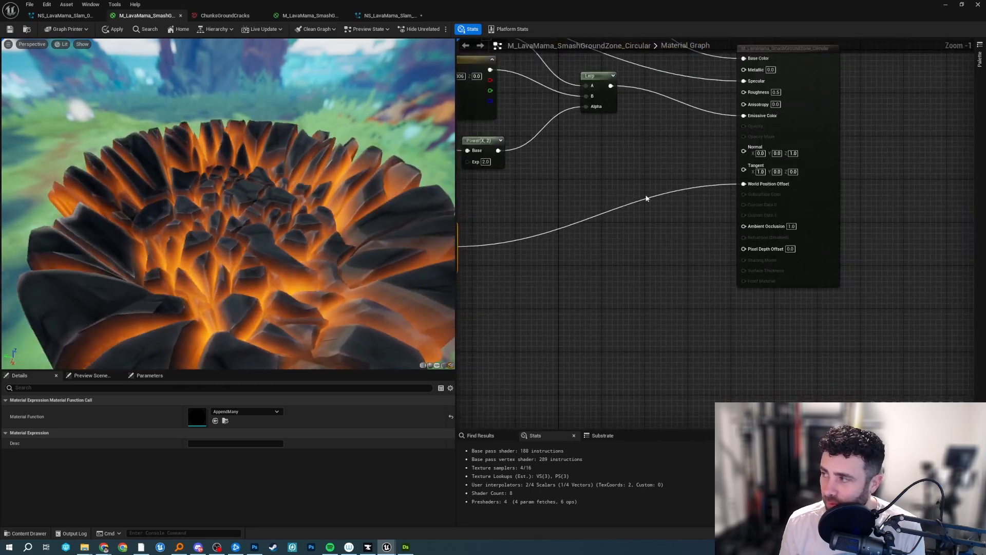
Examine the displaced lava mesh in the preview from the side and above alongside the Multiply and AppendMany nodes.
{"action": "scroll", "coordinate": [305, 242], "scroll_direction": "up", "scroll_amount": 5}
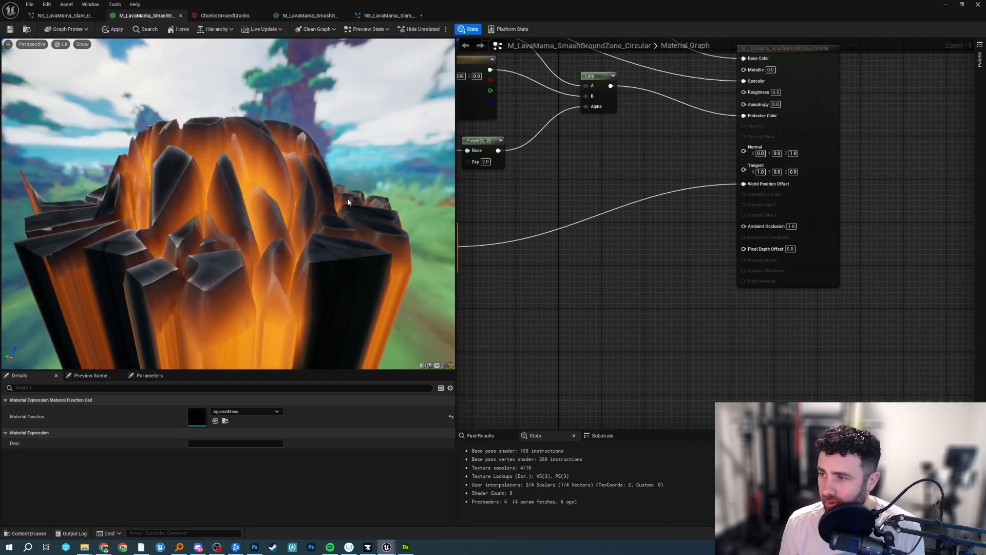
{"action": "scroll", "coordinate": [292, 210], "scroll_direction": "down", "scroll_amount": 5}
{"action": "left_click_drag", "start_coordinate": [365, 180], "coordinate": [371, 217]}
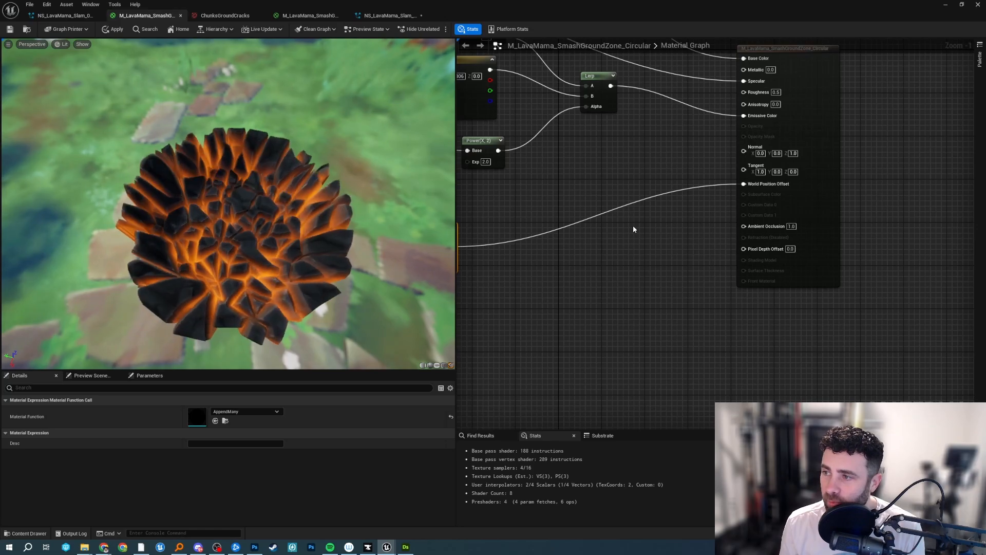
{"action": "right_click_drag", "start_coordinate": [634, 225], "coordinate": [944, 199]}
{"action": "left_click_drag", "start_coordinate": [287, 221], "coordinate": [272, 206]}
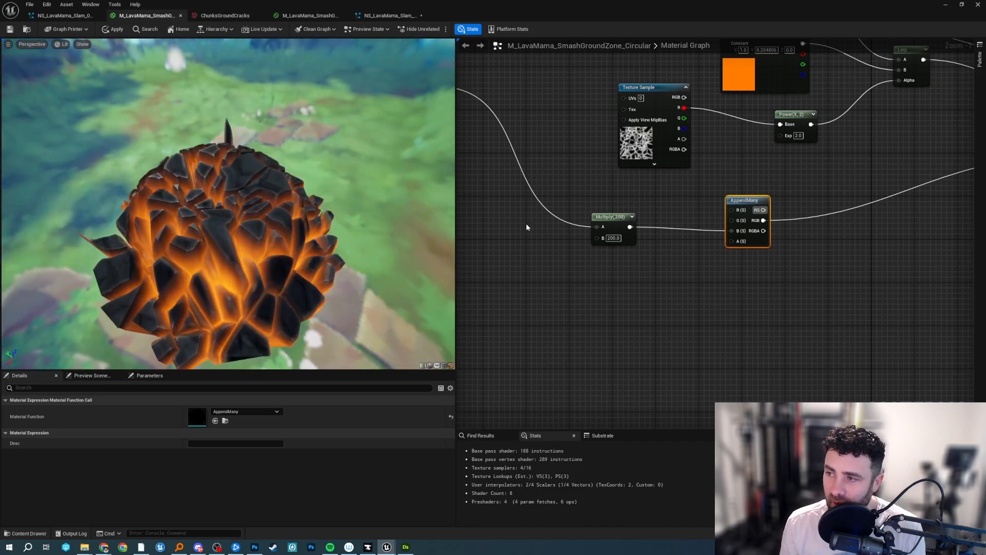
Review the timing nodes feeding the Sine node and preview the following Saturate node on the mesh.
{"action": "right_click_drag", "start_coordinate": [590, 187], "coordinate": [905, 282]}
{"action": "right_click_drag", "start_coordinate": [661, 213], "coordinate": [885, 212]}
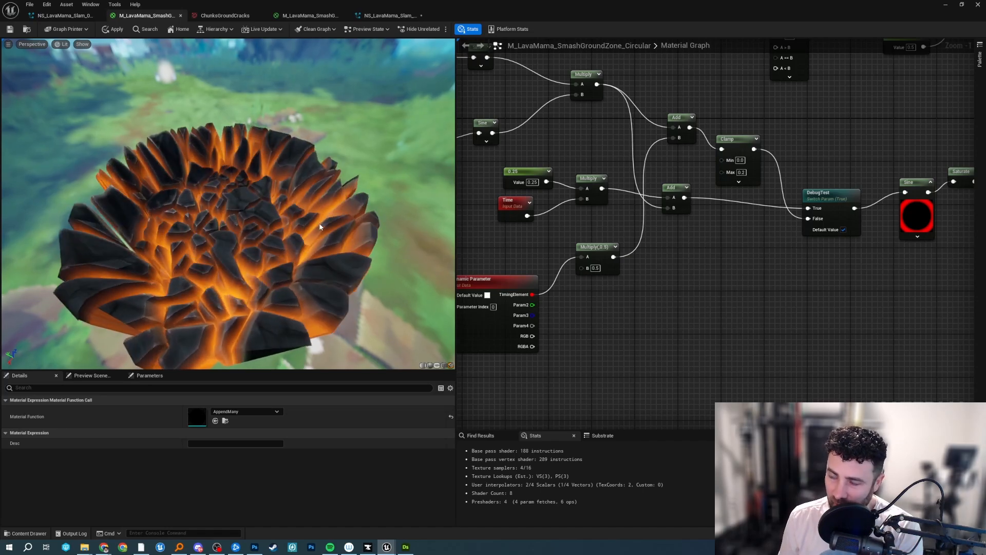
{"action": "right_click_drag", "start_coordinate": [556, 154], "coordinate": [632, 216]}
{"action": "right_click_drag", "start_coordinate": [858, 252], "coordinate": [709, 248]}
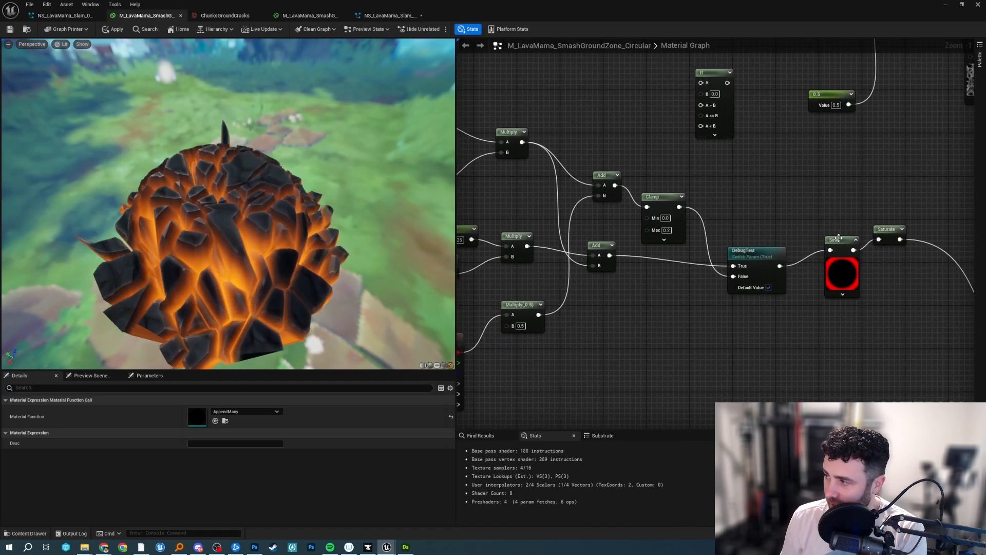
{"action": "right_click", "coordinate": [888, 230]}
{"action": "left_click", "coordinate": [906, 254]}
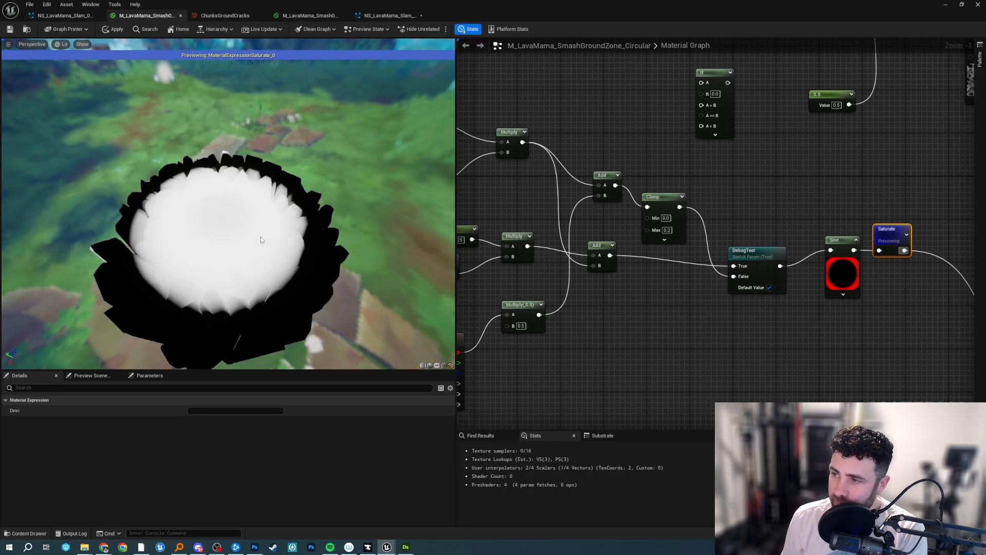
{"action": "right_click_drag", "start_coordinate": [834, 233], "coordinate": [656, 206]}
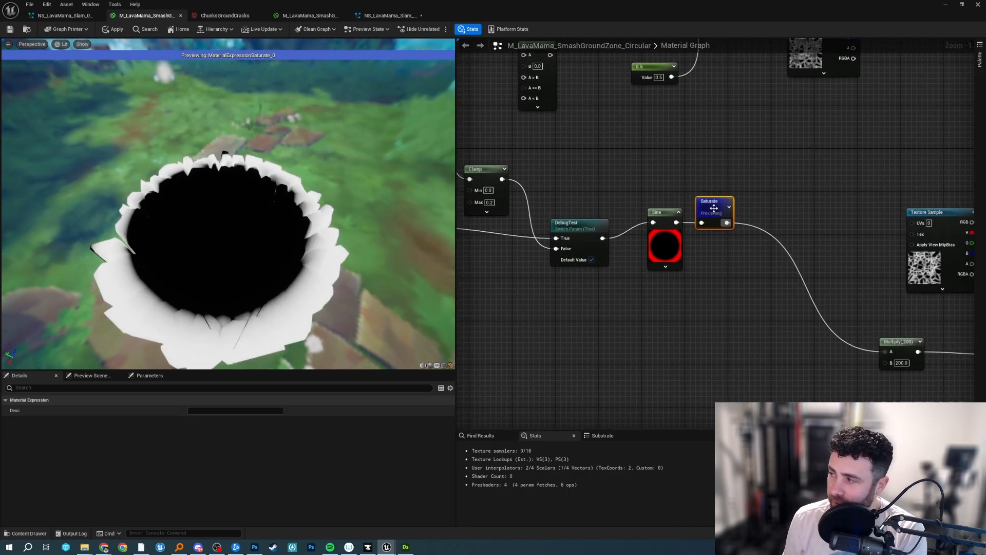
Stop previewing the Saturate node and examine the displaced mesh alongside the timing and vertex color nodes feeding the graph.
{"action": "left_click", "coordinate": [758, 235]}
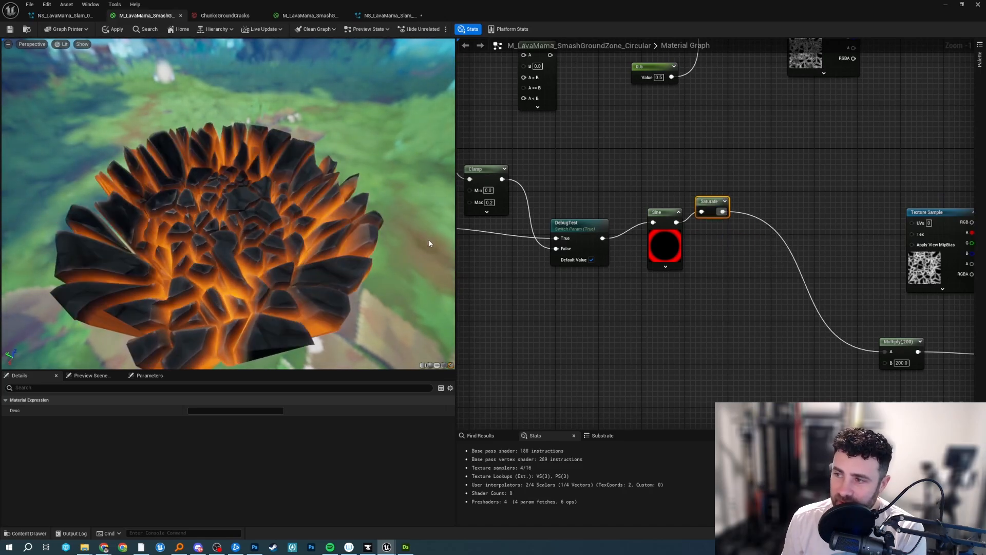
{"action": "right_click_drag", "start_coordinate": [561, 157], "coordinate": [855, 167]}
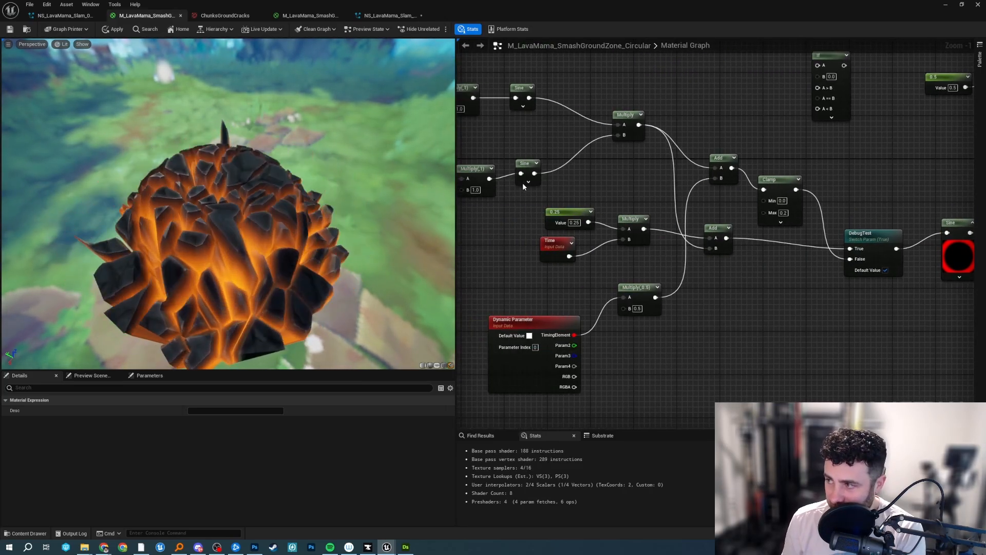
{"action": "left_click_drag", "start_coordinate": [276, 199], "coordinate": [293, 178]}
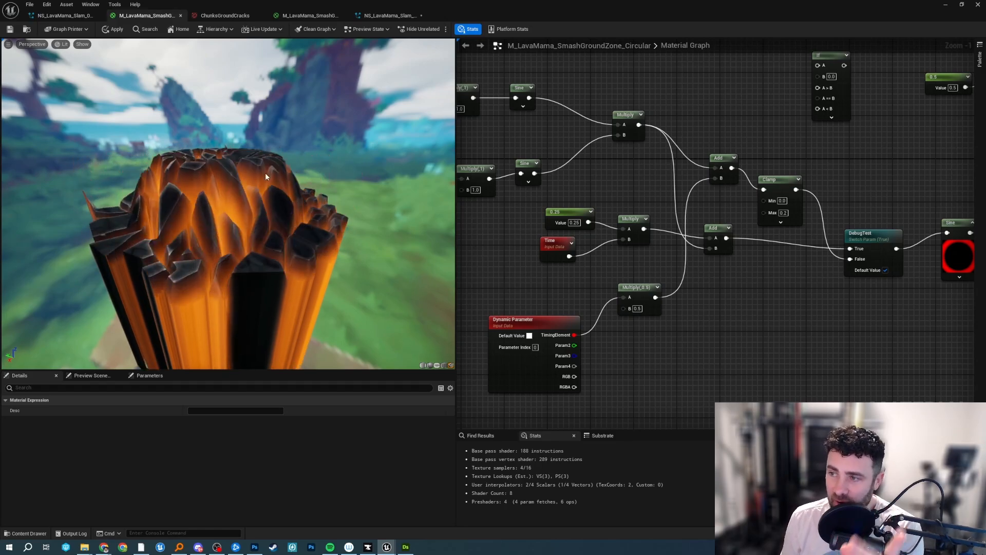
{"action": "left_click_drag", "start_coordinate": [262, 175], "coordinate": [251, 193]}
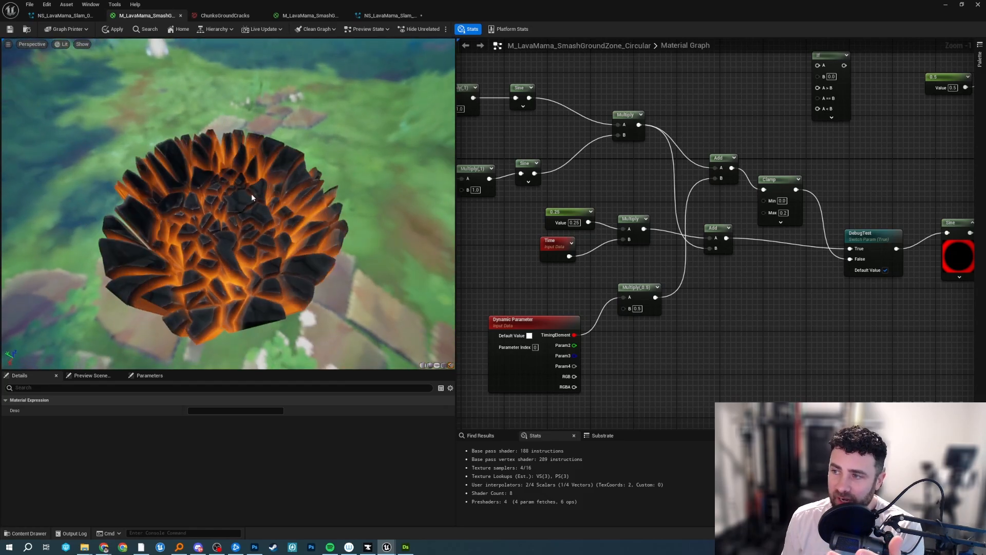
{"action": "right_click_drag", "start_coordinate": [661, 170], "coordinate": [651, 137]}
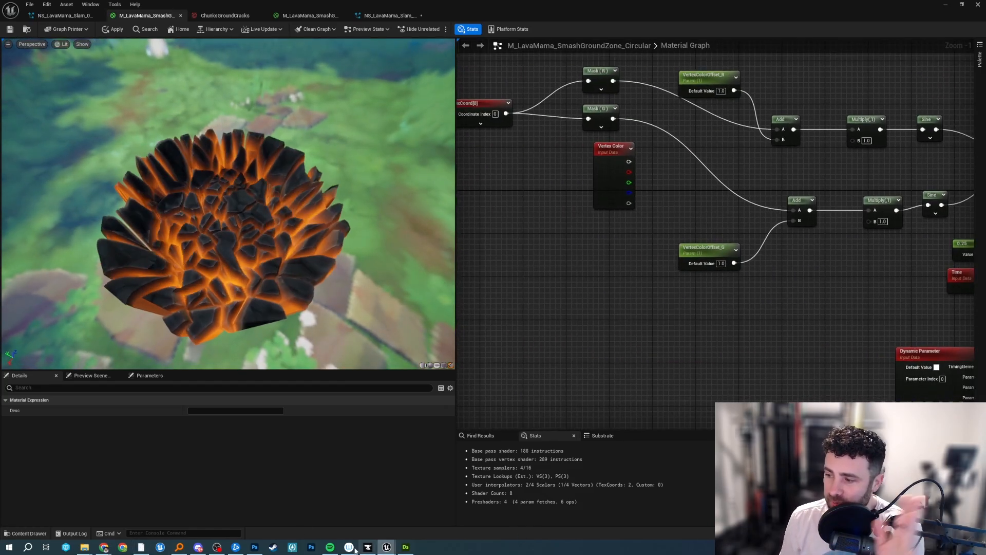
Switch to Maya, select the vertex-colored chunk mesh polySurface31 and view it from the top.
{"action": "left_click", "coordinate": [159, 547]}
{"action": "left_click_drag", "start_coordinate": [621, 256], "coordinate": [552, 276], "text": "alt"}
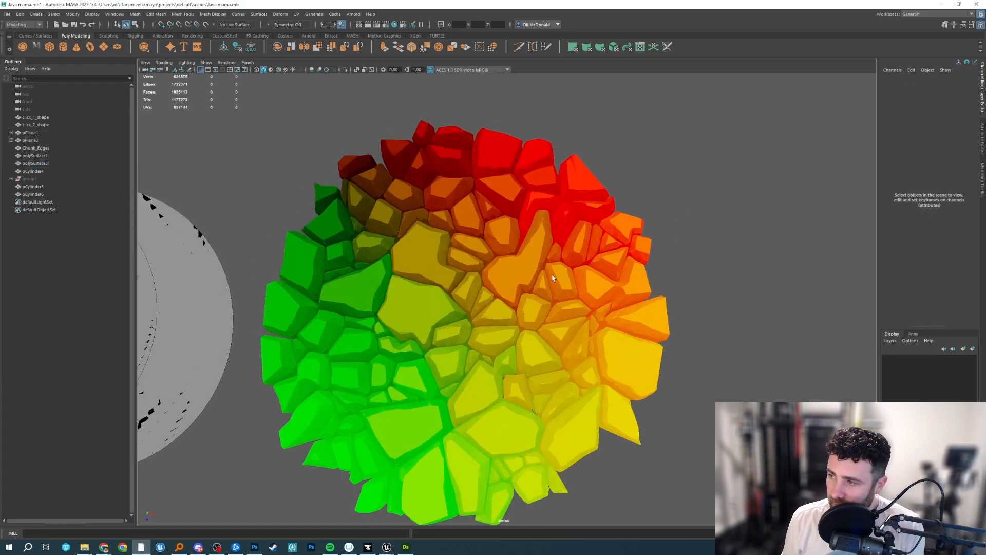
{"action": "left_click", "coordinate": [490, 295]}
{"action": "left_click_drag", "start_coordinate": [489, 294], "coordinate": [488, 198]}
{"action": "key", "text": "f"}
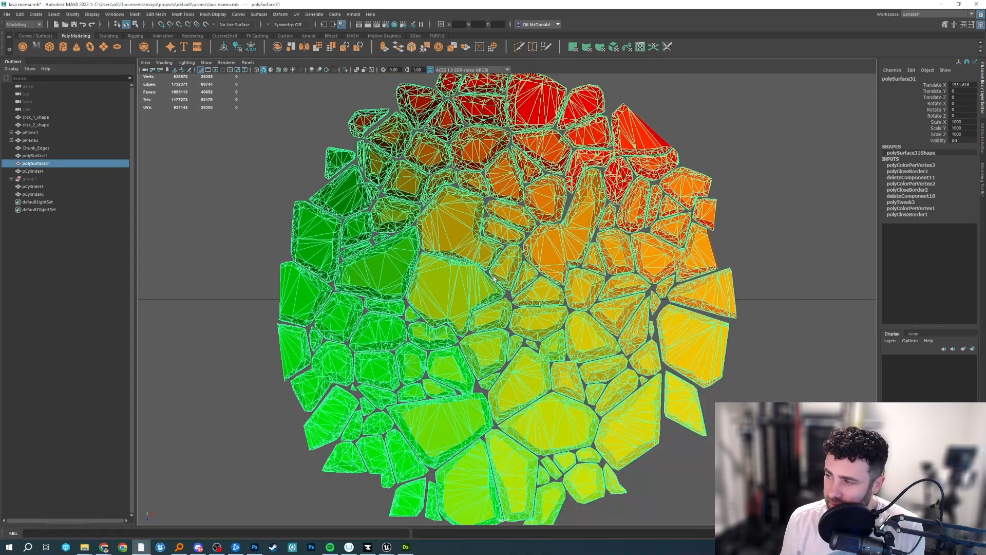
{"action": "scroll", "coordinate": [487, 198], "scroll_direction": "down", "scroll_amount": 4}
{"action": "middle_click_drag", "start_coordinate": [487, 198], "coordinate": [491, 240], "text": "alt"}
{"action": "scroll", "coordinate": [494, 255], "scroll_direction": "up", "scroll_amount": 3}
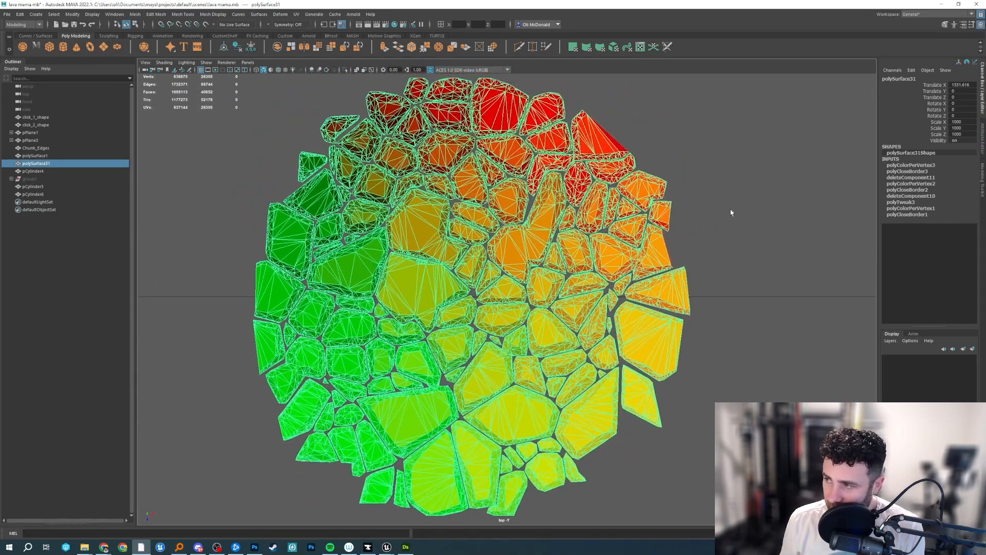
Try to capture the screen region around the chunk mesh in the top view.
{"action": "left_click", "coordinate": [731, 211]}
{"action": "middle_click_drag", "start_coordinate": [707, 208], "coordinate": [714, 219], "text": "alt"}
{"action": "left_click", "coordinate": [439, 231]}
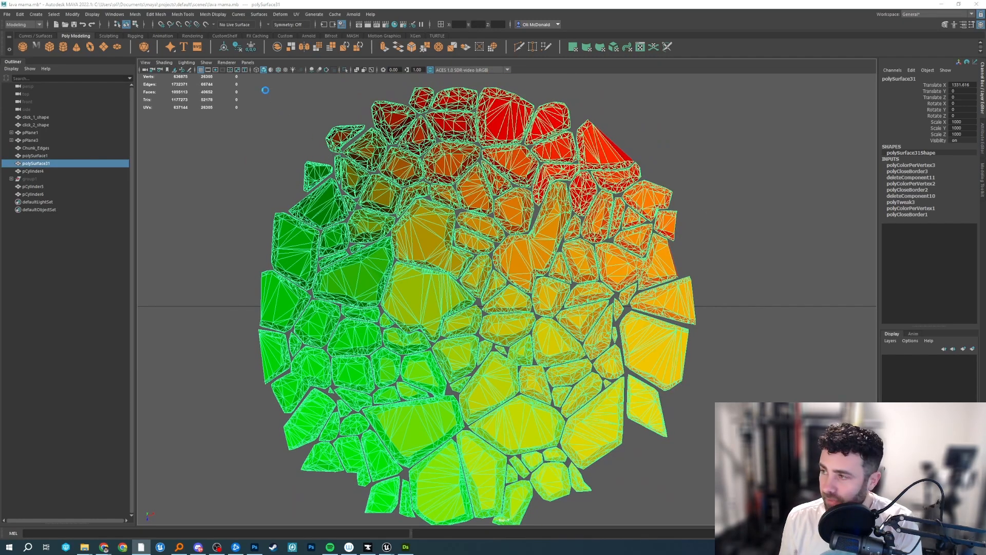
{"action": "left_click_drag", "start_coordinate": [224, 82], "coordinate": [717, 512]}
{"action": "key", "text": "ctrl+c"}
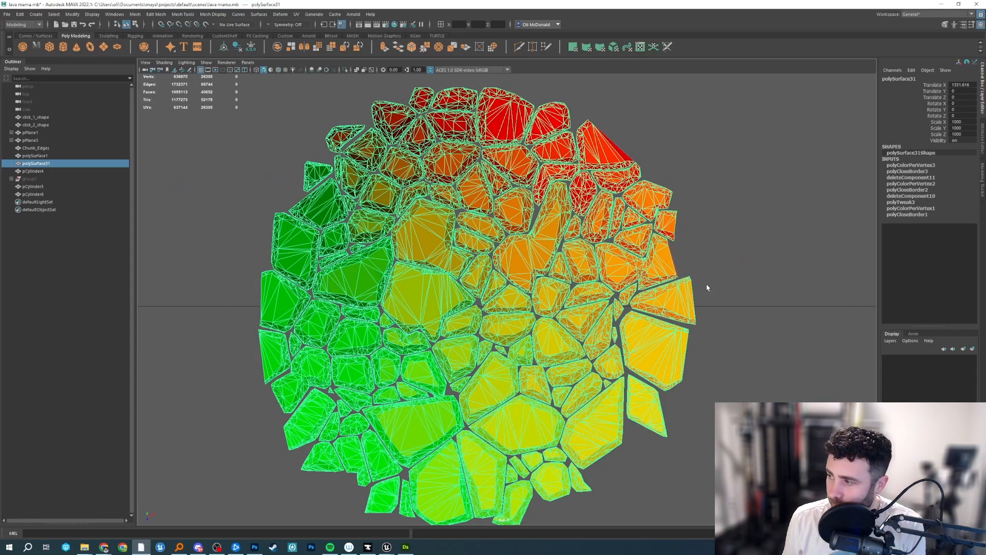
Select all faces of the large orange chunk near the mesh's center and view it in perspective.
{"action": "key", "text": "F11"}
{"action": "left_click", "coordinate": [526, 274]}
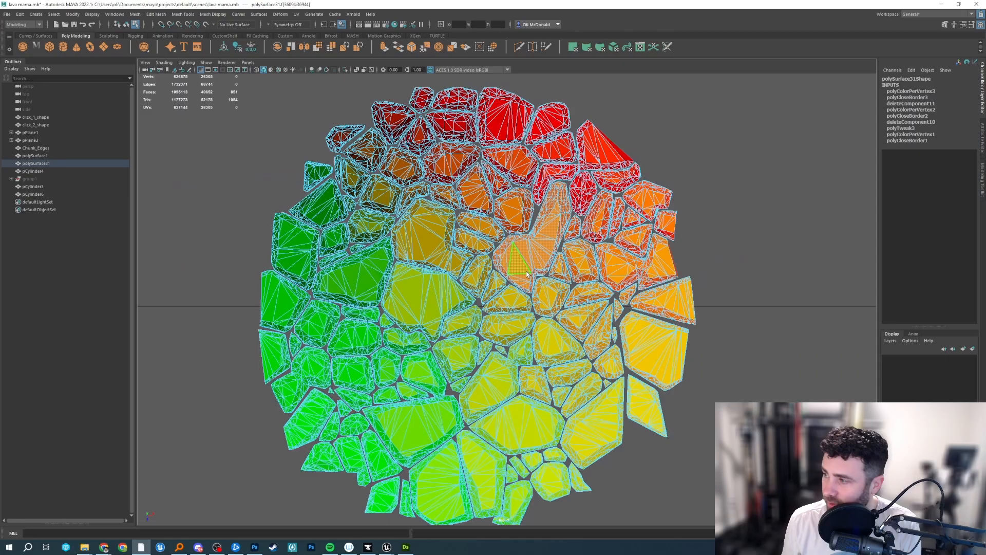
{"action": "key", "text": "space"}
{"action": "left_click_drag", "start_coordinate": [526, 274], "coordinate": [527, 248]}
{"action": "left_click_drag", "start_coordinate": [526, 249], "coordinate": [569, 299], "text": "alt"}
{"action": "key", "text": "w"}
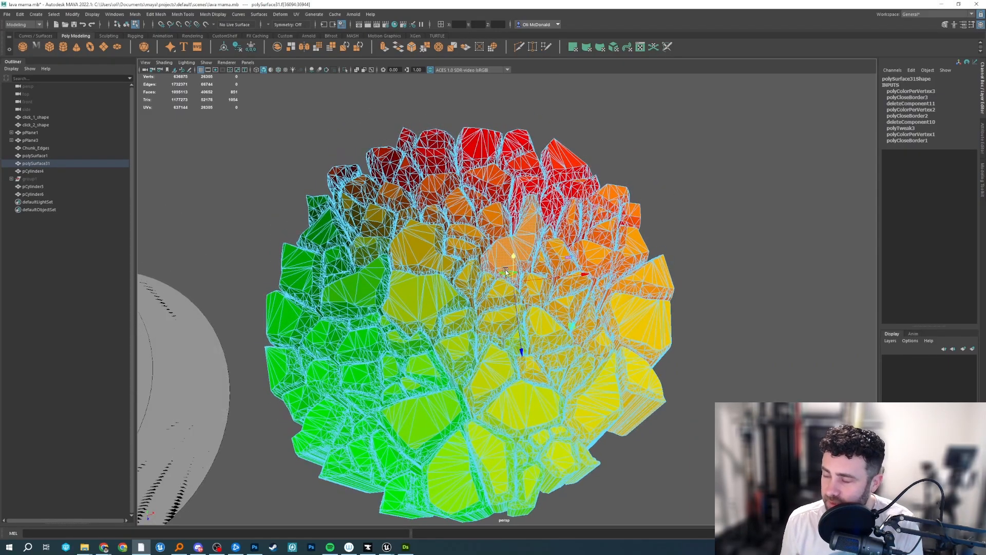
Return to object selection in the top view, sketch red 0-to-1 axes over a screen capture of the mesh, and discard the capture.
{"action": "key", "text": "F8"}
{"action": "key", "text": "space"}
{"action": "left_click_drag", "start_coordinate": [474, 269], "coordinate": [469, 296]}
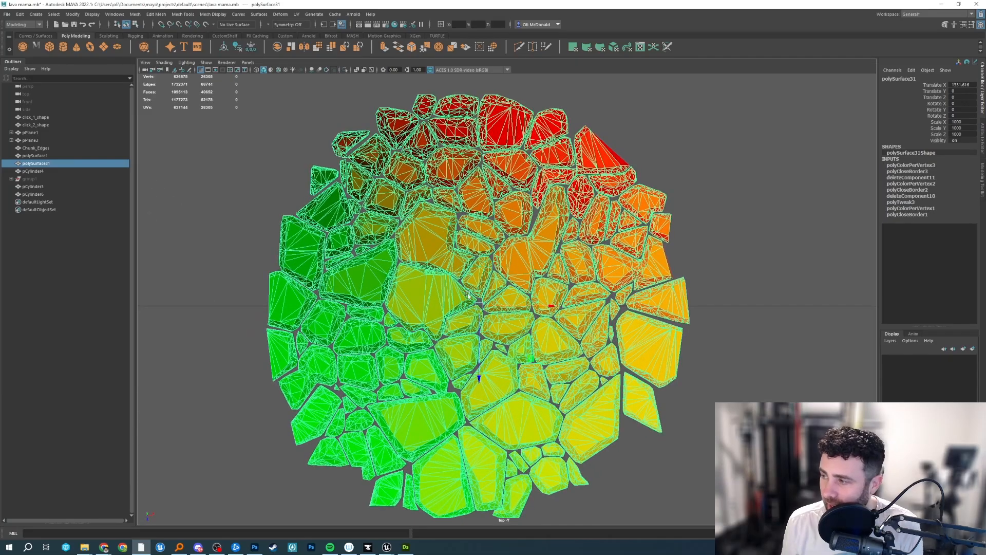
{"action": "key", "text": "Print"}
{"action": "left_click_drag", "start_coordinate": [219, 88], "coordinate": [706, 523]}
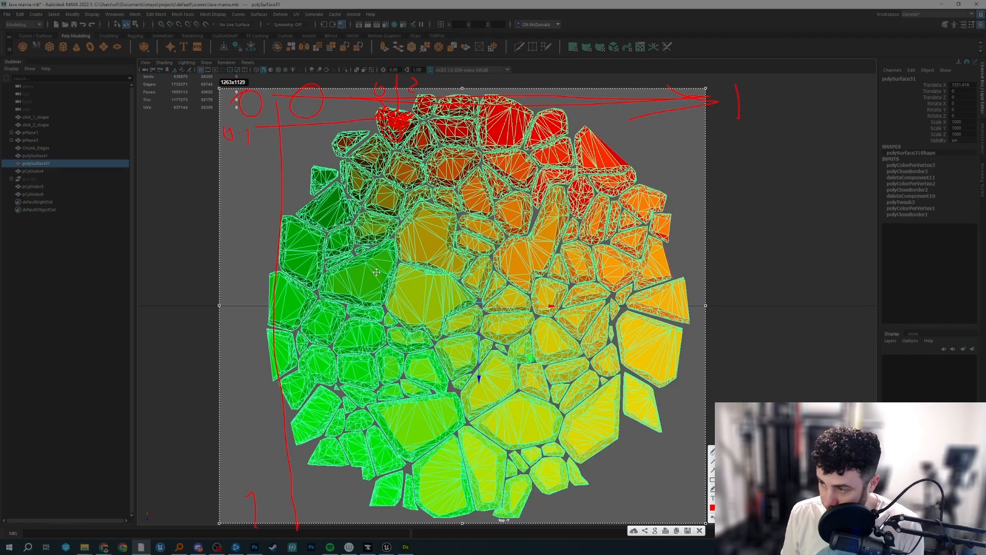
{"action": "key", "text": "Escape"}
Undo the accidental move in the top view of the chunk mesh.
{"action": "middle_click_drag", "start_coordinate": [499, 298], "coordinate": [515, 260], "text": "alt"}
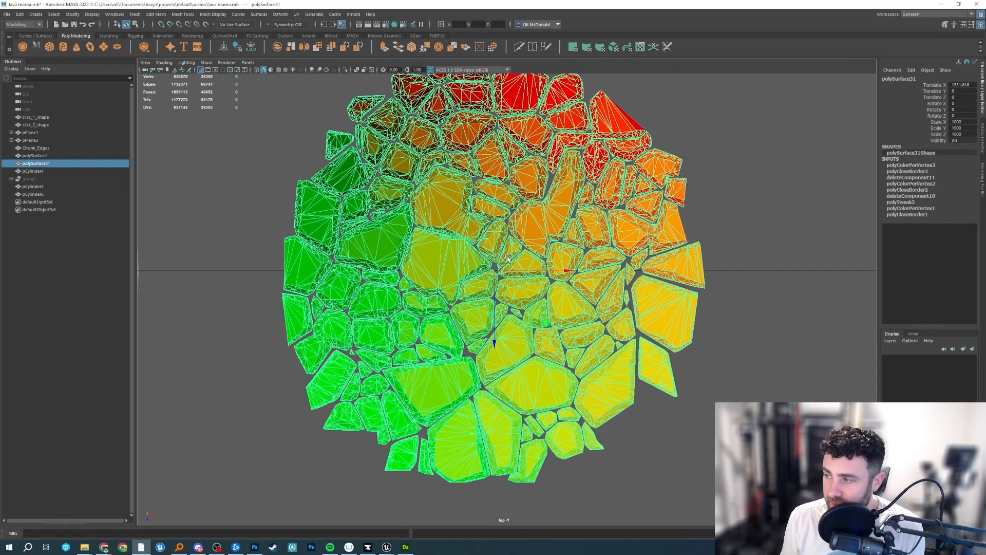
{"action": "mouse_move", "coordinate": [464, 316]}
{"action": "middle_mouse_down", "text": "alt"}
{"action": "mouse_move", "coordinate": [469, 342]}
{"action": "mouse_move", "coordinate": [461, 304]}
{"action": "mouse_move", "coordinate": [461, 312]}
{"action": "middle_mouse_up", "text": "alt"}
{"action": "left_click_drag", "start_coordinate": [504, 279], "coordinate": [529, 315]}
{"action": "key", "text": "ctrl+z"}
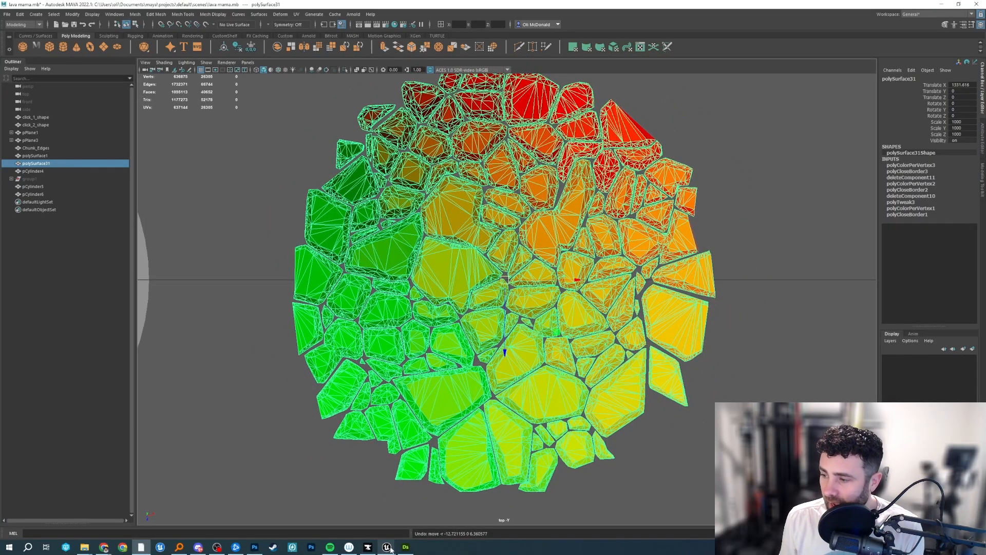
Switch to Unreal and feed the two Add nodes from Vertex Color's red and green outputs instead of the R and G masks.
{"action": "mouse_move", "coordinate": [383, 549]}
{"action": "left_click", "coordinate": [490, 514]}
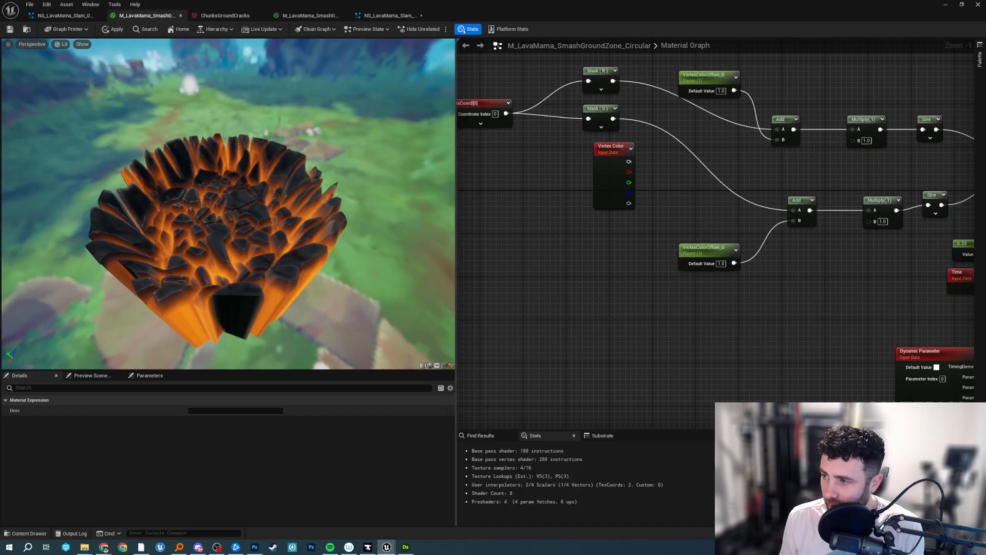
{"action": "left_click_drag", "start_coordinate": [389, 239], "coordinate": [355, 308]}
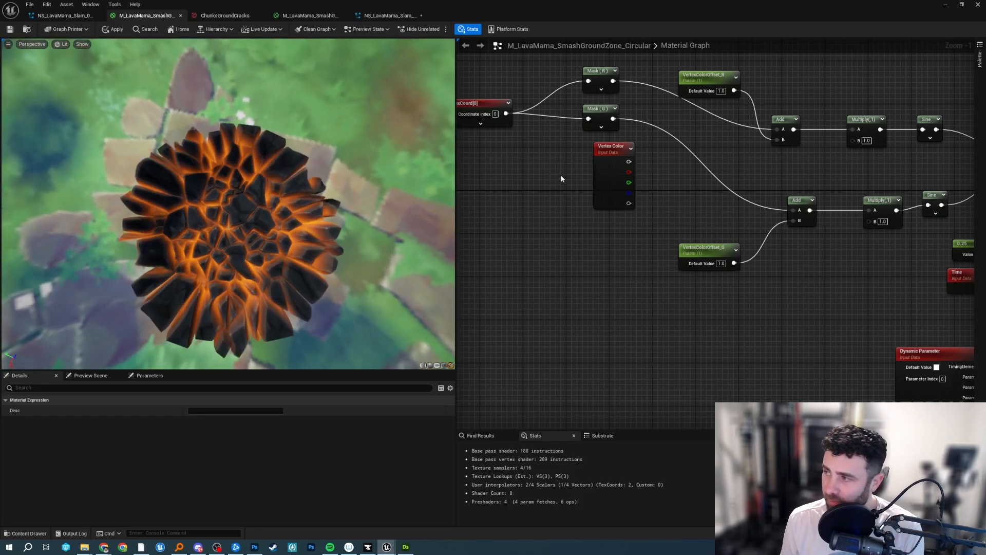
{"action": "left_click_drag", "start_coordinate": [615, 153], "coordinate": [604, 159]}
{"action": "right_click_drag", "start_coordinate": [718, 160], "coordinate": [635, 176]}
{"action": "left_click_drag", "start_coordinate": [542, 81], "coordinate": [548, 177], "text": "ctrl"}
{"action": "left_click_drag", "start_coordinate": [543, 119], "coordinate": [550, 189], "text": "ctrl"}
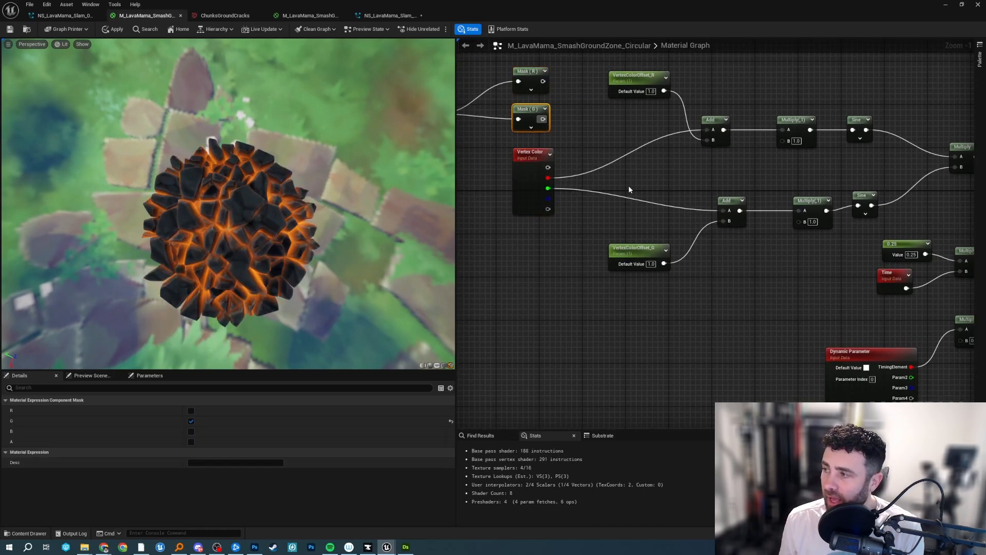
Inspect the VertexColorOffset_R parameter and the Add, Multiply and Sine nodes following the Vertex Color outputs.
{"action": "right_click_drag", "start_coordinate": [795, 175], "coordinate": [734, 170]}
{"action": "scroll", "coordinate": [671, 184], "scroll_direction": "down", "scroll_amount": 1}
{"action": "scroll", "coordinate": [735, 169], "scroll_direction": "up", "scroll_amount": 1}
{"action": "right_click_drag", "start_coordinate": [660, 166], "coordinate": [625, 203]}
{"action": "left_click", "coordinate": [535, 174]}
{"action": "left_click", "coordinate": [620, 123]}
{"action": "right_click_drag", "start_coordinate": [722, 208], "coordinate": [627, 194]}
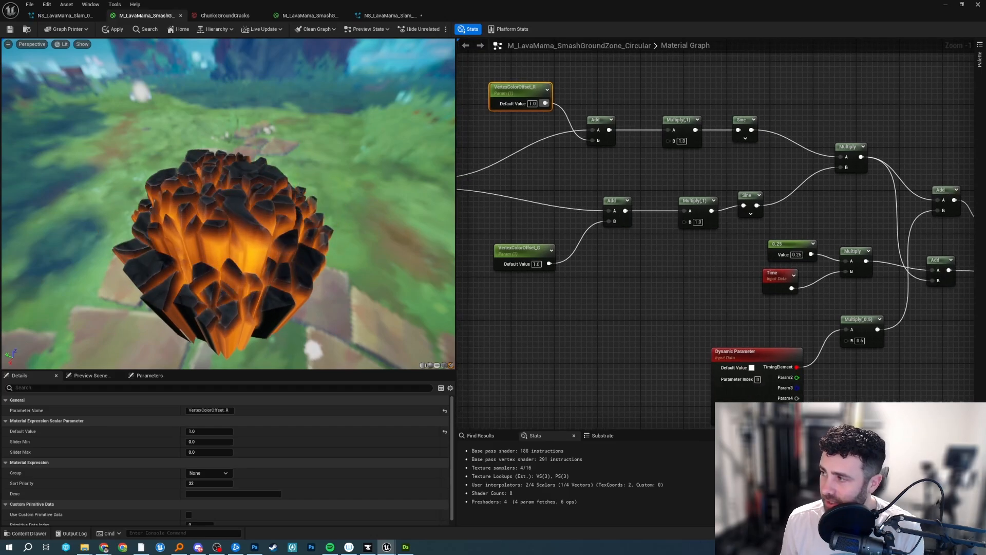
Shift the VertexColorOffset_R node slightly and align the upper Sine node with the Multiply node before it.
{"action": "right_click_drag", "start_coordinate": [668, 86], "coordinate": [731, 124]}
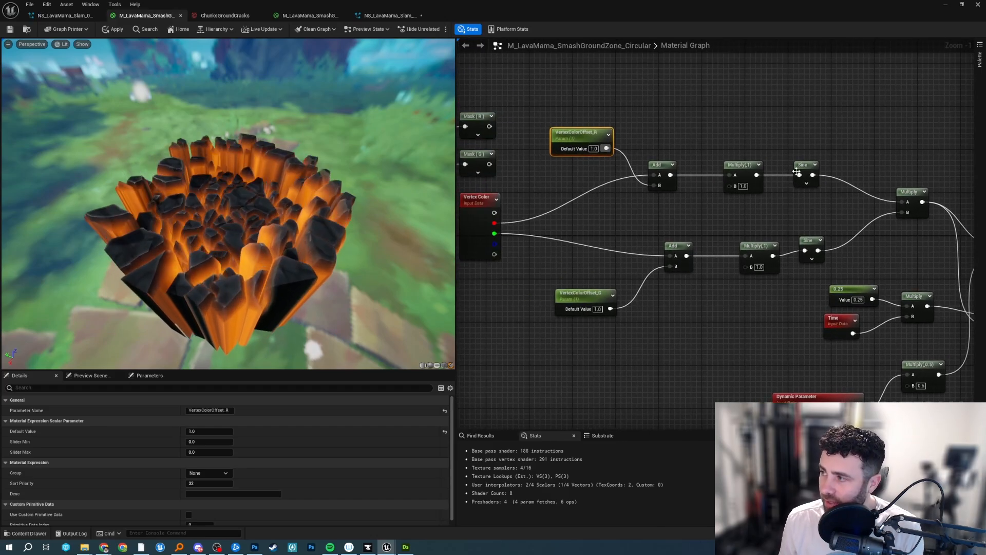
{"action": "left_click_drag", "start_coordinate": [799, 174], "coordinate": [789, 148]}
{"action": "left_click_drag", "start_coordinate": [581, 133], "coordinate": [586, 138]}
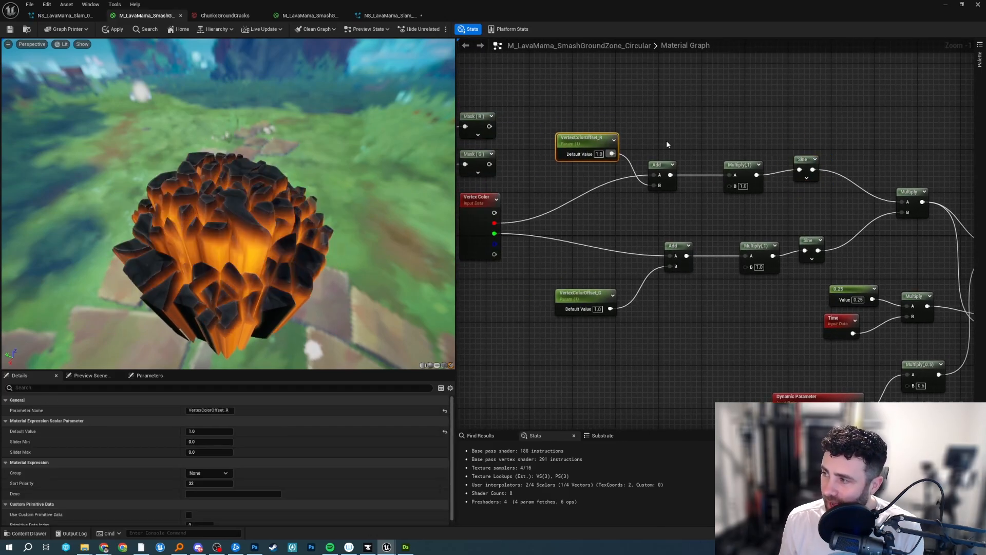
{"action": "left_click_drag", "start_coordinate": [802, 160], "coordinate": [807, 164]}
{"action": "right_click_drag", "start_coordinate": [807, 164], "coordinate": [746, 168]}
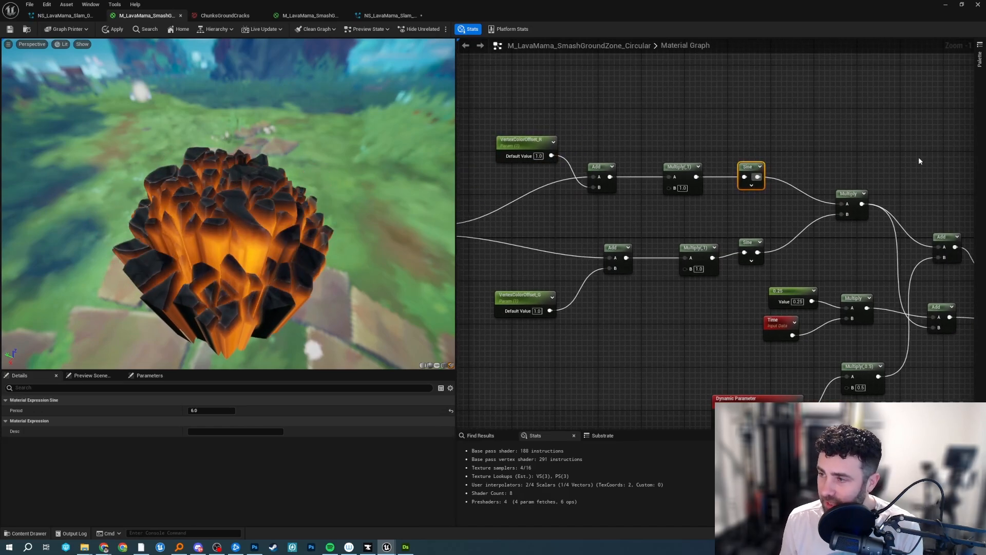
Review how the 0.25 value and Time node reach the Add node, the DebugTest switch and the final Sine node.
{"action": "right_click_drag", "start_coordinate": [898, 189], "coordinate": [738, 106]}
{"action": "left_click", "coordinate": [826, 158]}
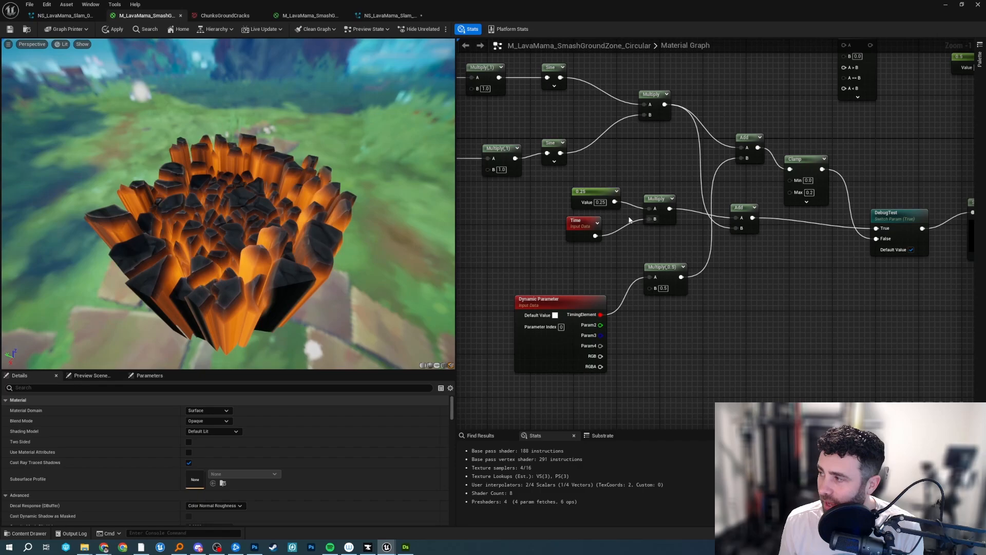
{"action": "left_click", "coordinate": [591, 195]}
{"action": "left_click", "coordinate": [587, 225]}
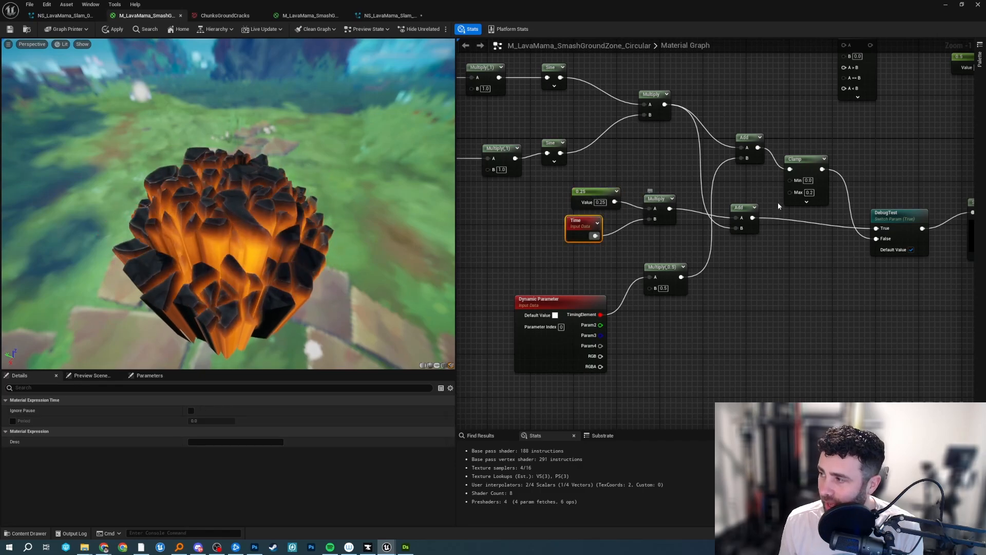
{"action": "left_click", "coordinate": [740, 208]}
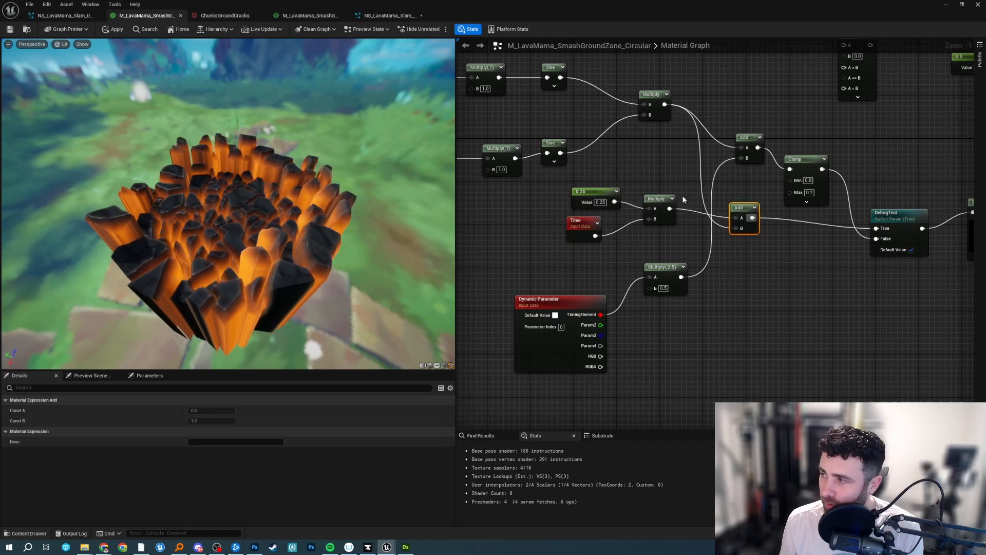
{"action": "right_click_drag", "start_coordinate": [894, 167], "coordinate": [732, 177]}
{"action": "left_click", "coordinate": [820, 213]}
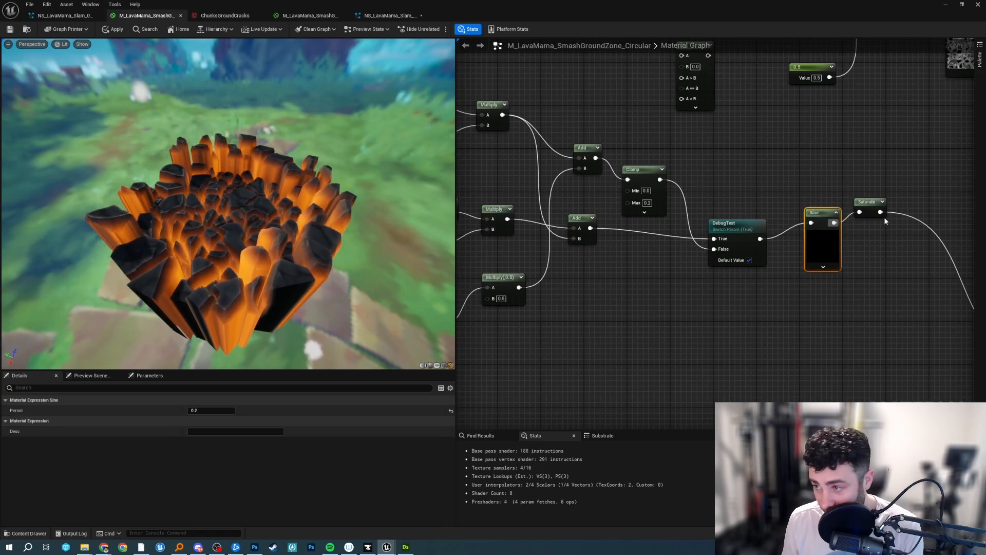
Preview the Saturate node on the mesh from above and trace the graph back to the Vertex Color node.
{"action": "right_click", "coordinate": [870, 205]}
{"action": "left_click", "coordinate": [905, 225]}
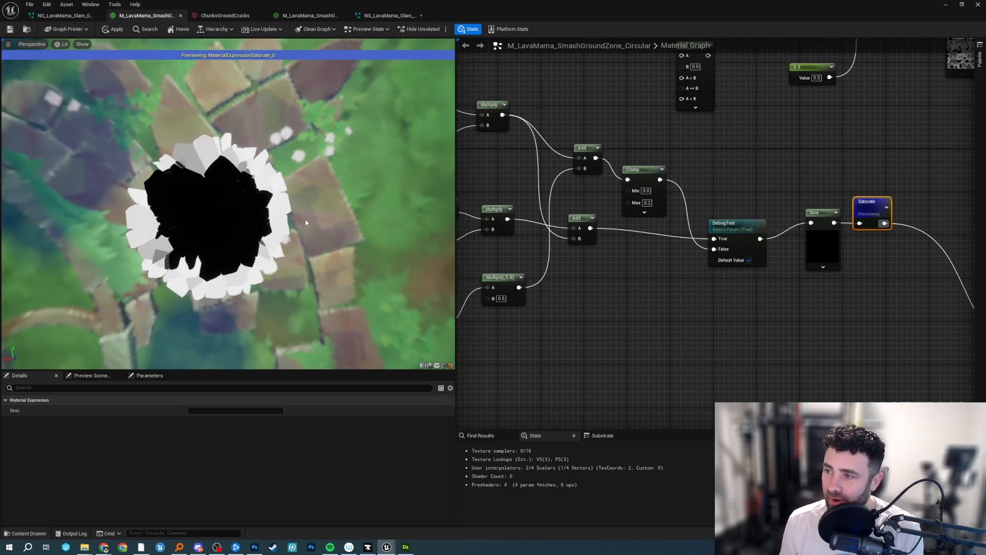
{"action": "right_click_drag", "start_coordinate": [535, 123], "coordinate": [817, 140]}
{"action": "scroll", "coordinate": [499, 153], "scroll_direction": "down", "scroll_amount": 2}
{"action": "right_click_drag", "start_coordinate": [499, 153], "coordinate": [682, 169]}
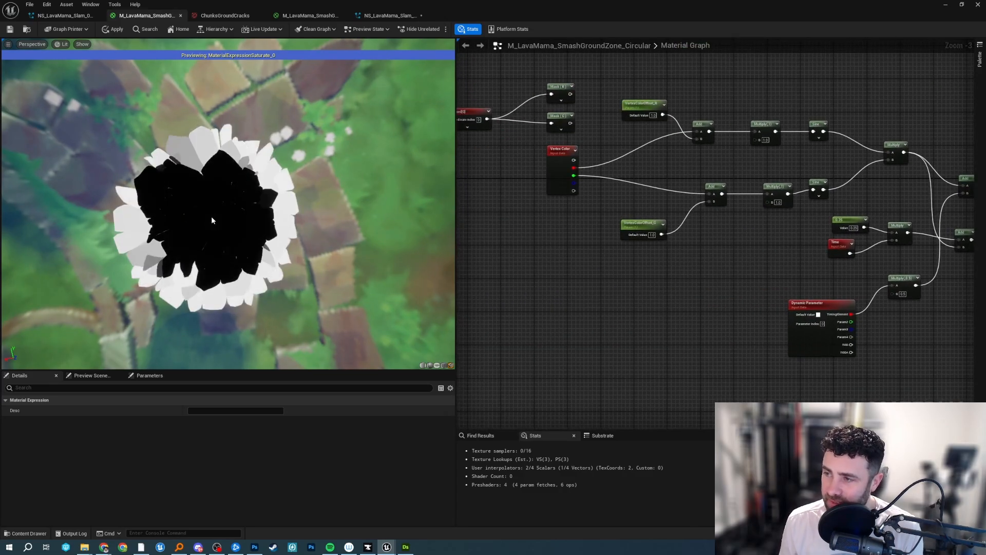
Follow the graph forward from the Vertex Color node to the Saturate node and stop its preview.
{"action": "right_click_drag", "start_coordinate": [692, 168], "coordinate": [542, 149]}
{"action": "scroll", "coordinate": [577, 182], "scroll_direction": "up", "scroll_amount": 2}
{"action": "scroll", "coordinate": [669, 161], "scroll_direction": "down", "scroll_amount": 3}
{"action": "scroll", "coordinate": [729, 167], "scroll_direction": "up", "scroll_amount": 2}
{"action": "right_click_drag", "start_coordinate": [852, 136], "coordinate": [589, 137]}
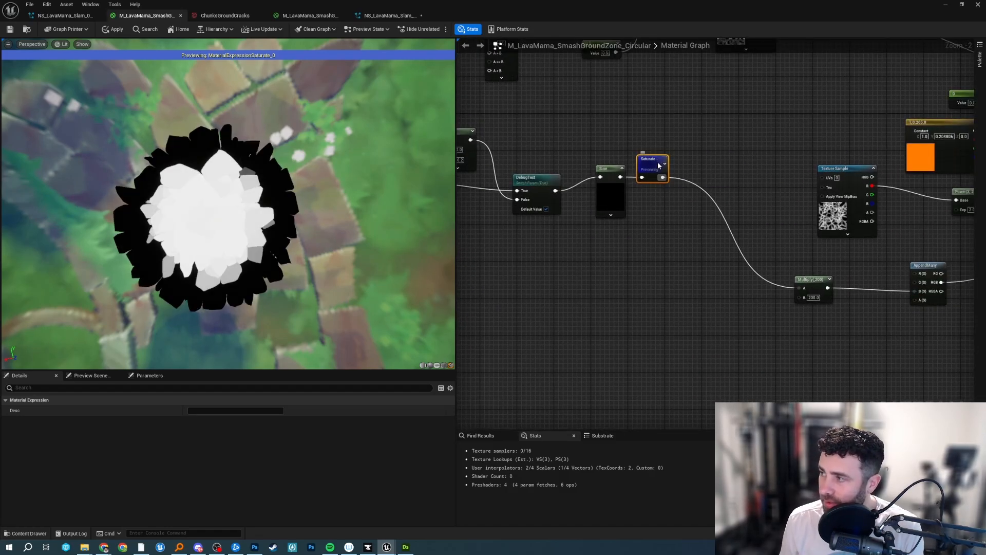
{"action": "left_click", "coordinate": [692, 187]}
Switch to Maya to view the vertex-colored chunk mesh and return to the Unreal material.
{"action": "left_click", "coordinate": [144, 548]}
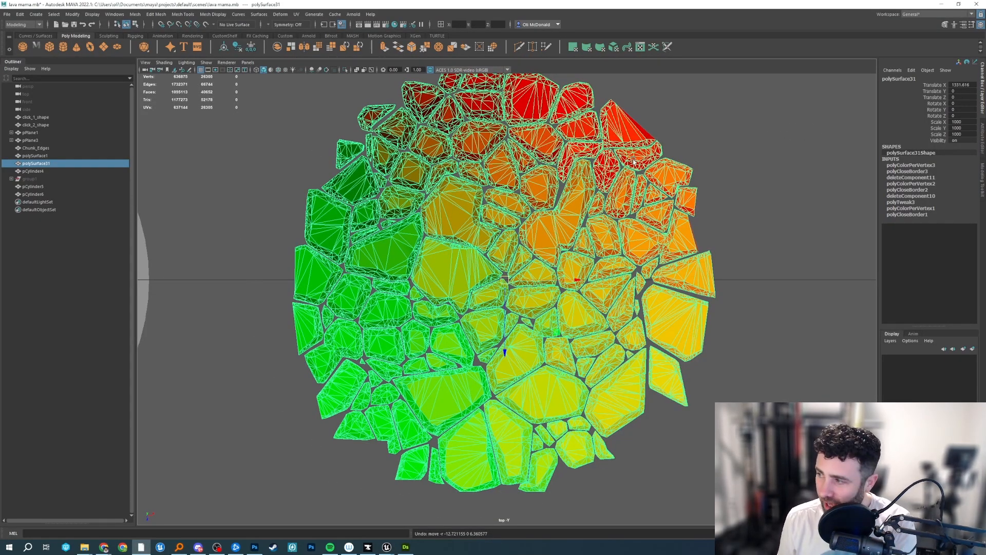
{"action": "left_click", "coordinate": [957, 4]}
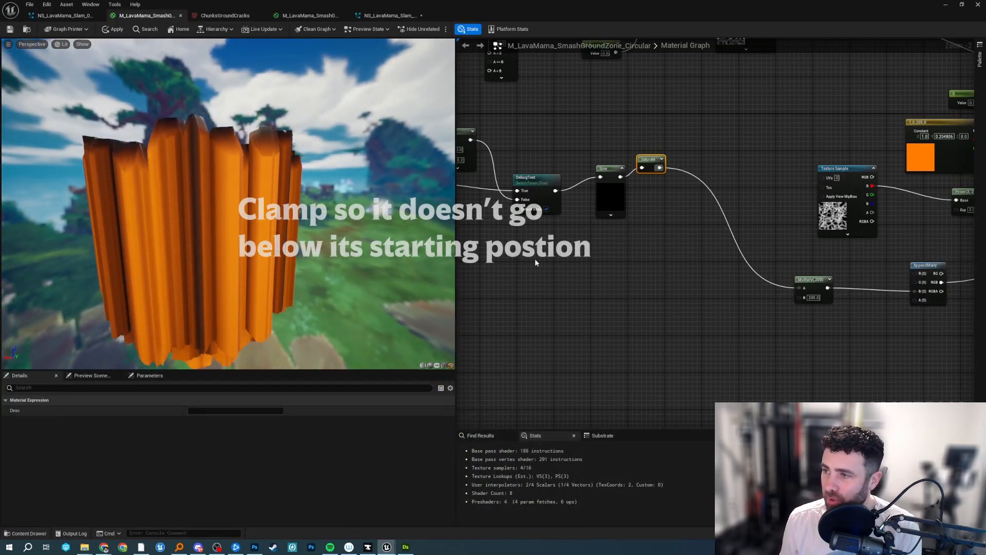
Set the period of the Sine node between DebugTest and Saturate to 1.
{"action": "right_click_drag", "start_coordinate": [727, 274], "coordinate": [844, 251]}
{"action": "left_click", "coordinate": [720, 239]}
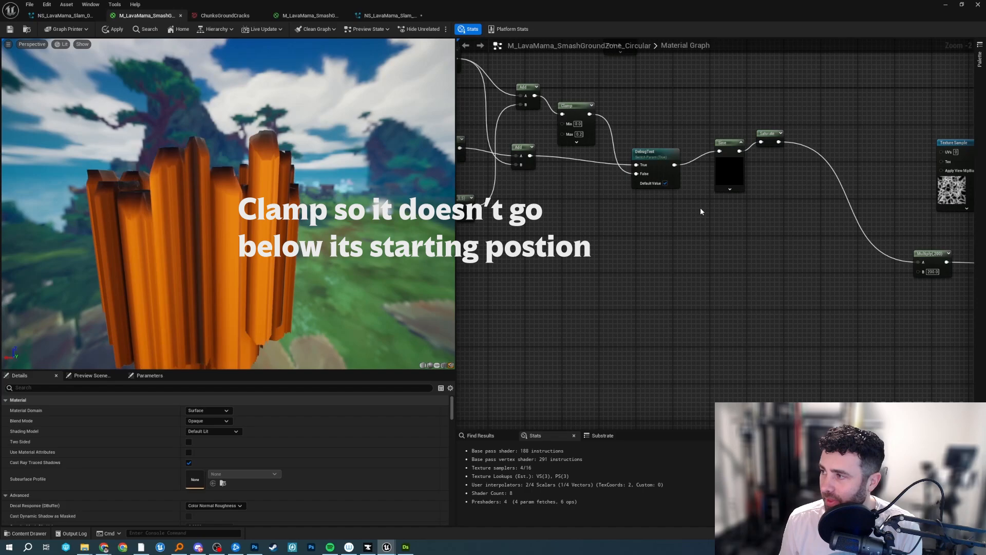
{"action": "left_click", "coordinate": [735, 147]}
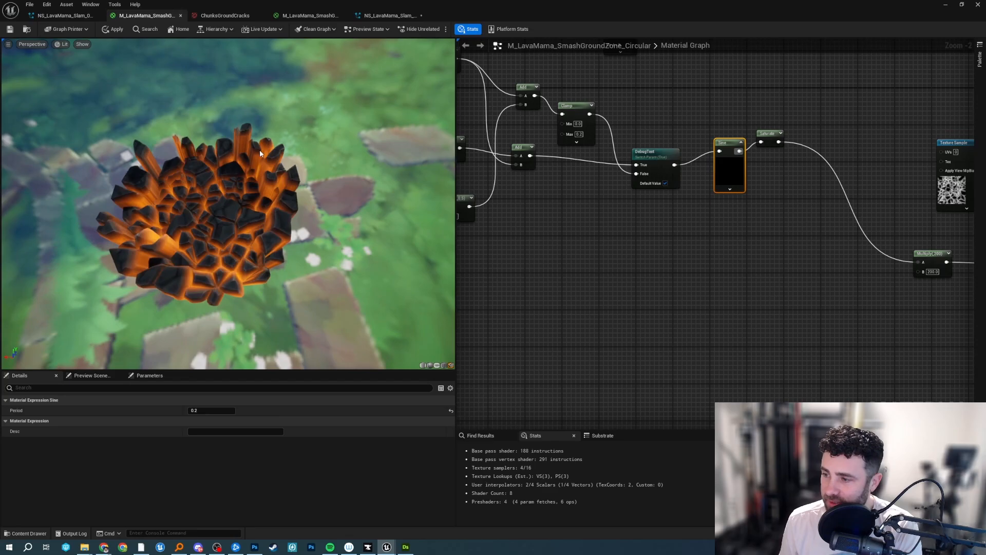
{"action": "left_click", "coordinate": [207, 410]}
{"action": "type", "text": "1"}
{"action": "key", "text": "Return"}
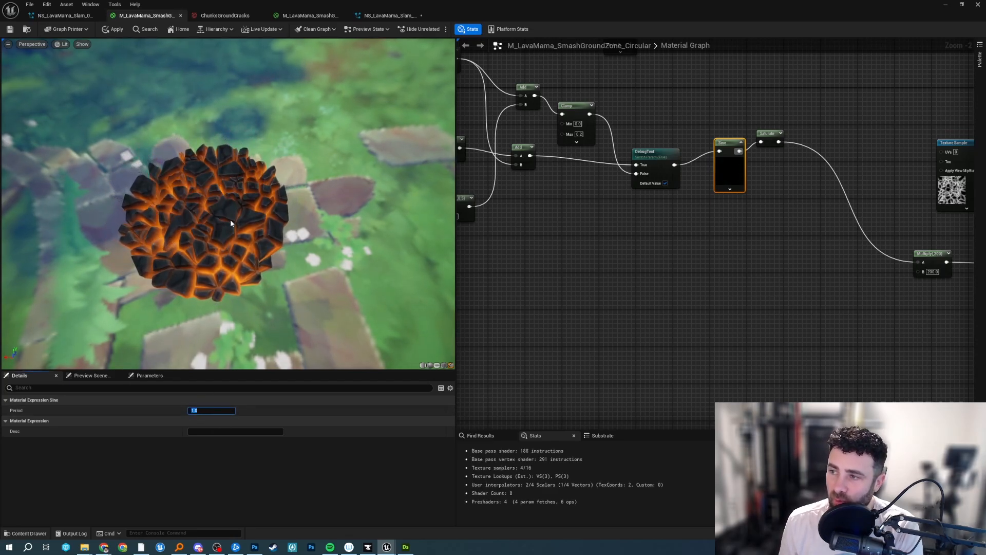
Set the constant multiplied with Time to 1.
{"action": "right_click_drag", "start_coordinate": [537, 237], "coordinate": [744, 257]}
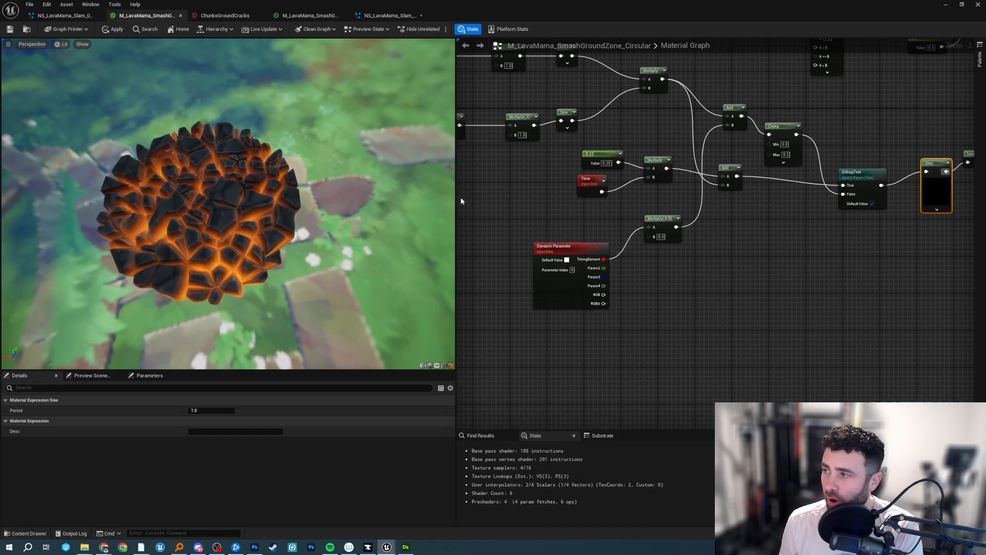
{"action": "left_click", "coordinate": [606, 163]}
{"action": "type", "text": "1"}
{"action": "key", "text": "Return"}
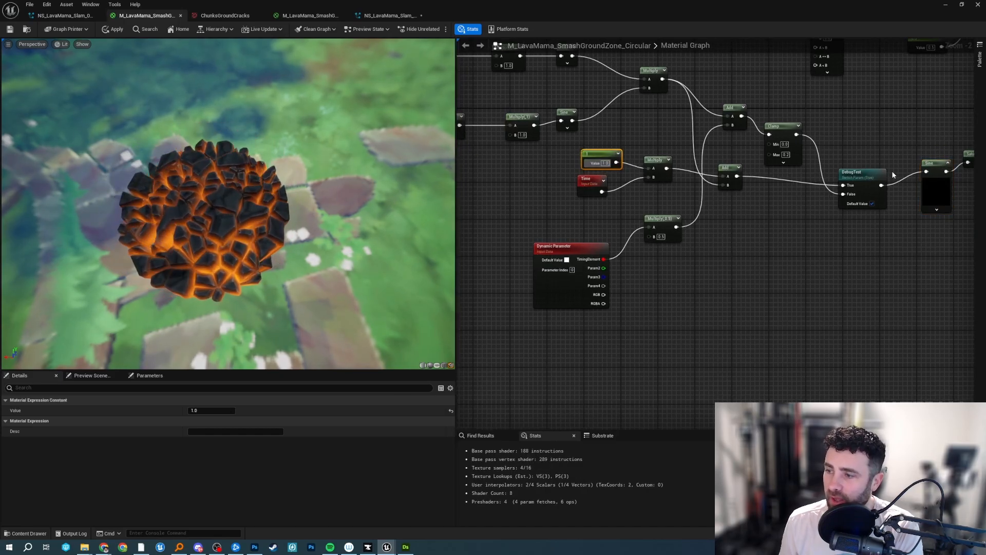
Set the period of the Sine node between DebugTest and Saturate to 0.1.
{"action": "left_click", "coordinate": [932, 167]}
{"action": "left_click", "coordinate": [219, 410]}
{"action": "type", "text": "0.1"}
{"action": "key", "text": "Return"}
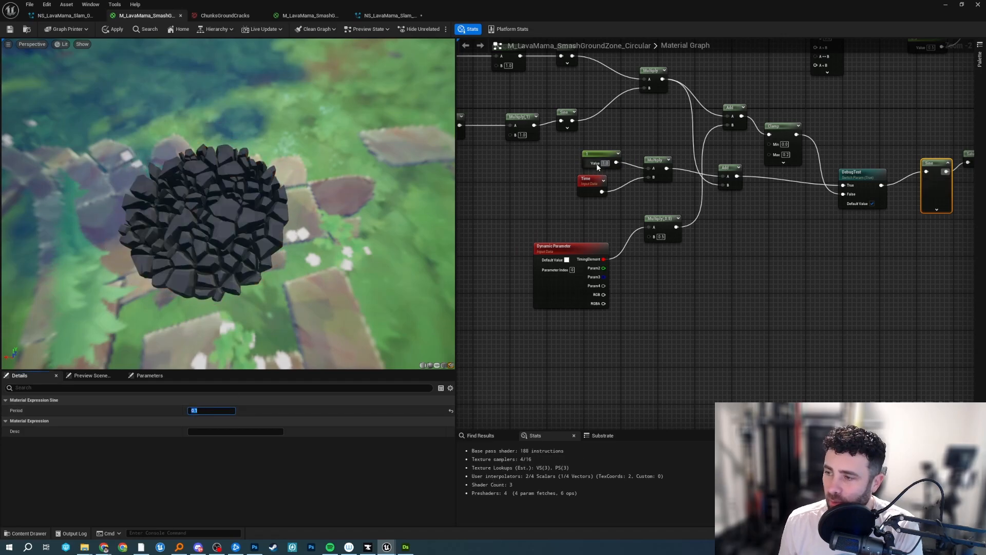
Set the constant multiplied with Time to 0.1.
{"action": "left_click", "coordinate": [594, 157]}
{"action": "left_click", "coordinate": [211, 410]}
{"action": "type", "text": "0.1"}
{"action": "key", "text": "Return"}
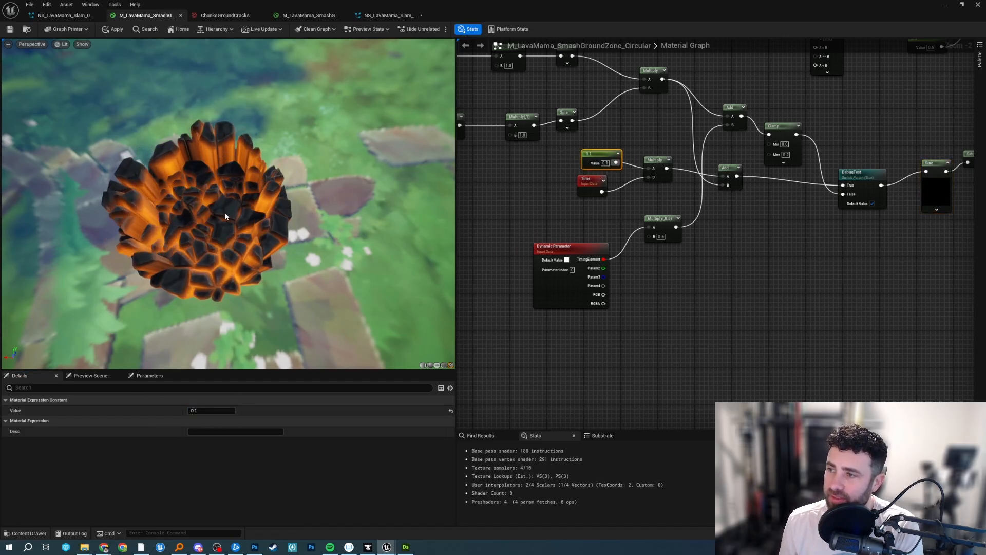
Set the constant multiplied with Time to 0.2 and check the chunk motion from the side and from above.
{"action": "left_click", "coordinate": [936, 185]}
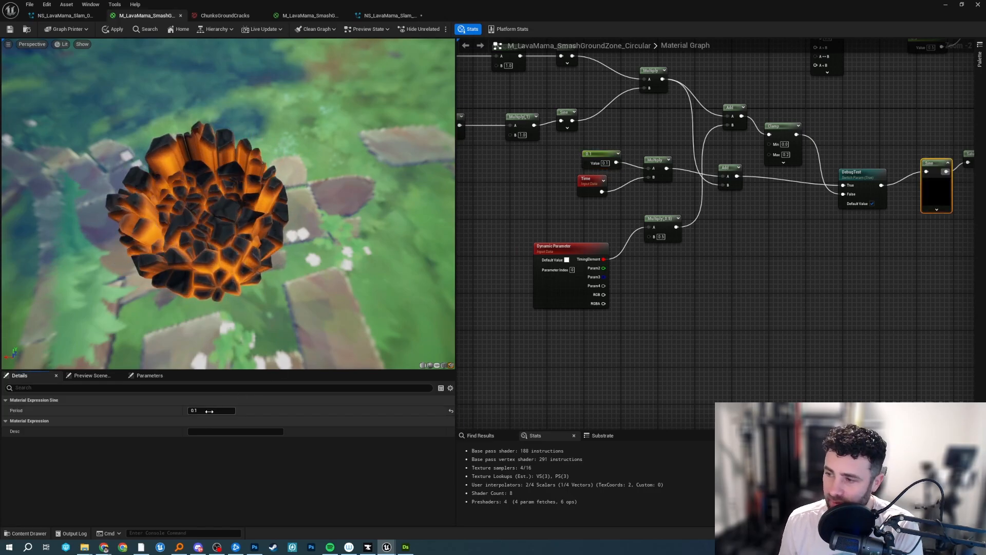
{"action": "left_click_drag", "start_coordinate": [297, 215], "coordinate": [277, 202]}
{"action": "left_click_drag", "start_coordinate": [196, 259], "coordinate": [205, 226]}
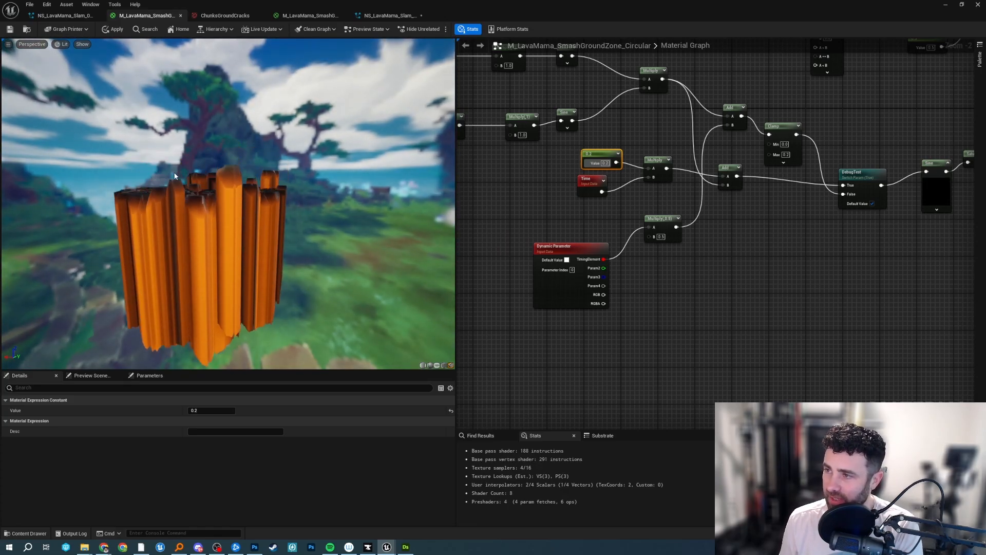
{"action": "left_click_drag", "start_coordinate": [174, 176], "coordinate": [205, 226]}
{"action": "left_click_drag", "start_coordinate": [270, 183], "coordinate": [280, 213]}
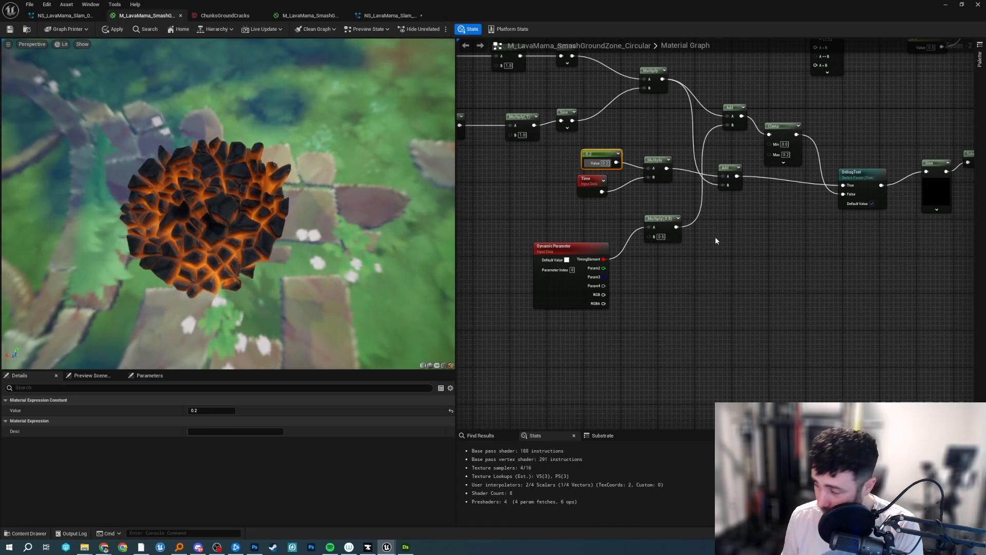
Locate and examine the rock tile Texture Sample that feeds the Desaturation node.
{"action": "right_click_drag", "start_coordinate": [730, 210], "coordinate": [604, 290]}
{"action": "scroll", "coordinate": [912, 181], "scroll_direction": "up", "scroll_amount": 1}
{"action": "right_click_drag", "start_coordinate": [893, 92], "coordinate": [722, 346]}
{"action": "left_click", "coordinate": [614, 208]}
{"action": "right_click_drag", "start_coordinate": [609, 169], "coordinate": [665, 127]}
{"action": "scroll", "coordinate": [665, 128], "scroll_direction": "up", "scroll_amount": 1}
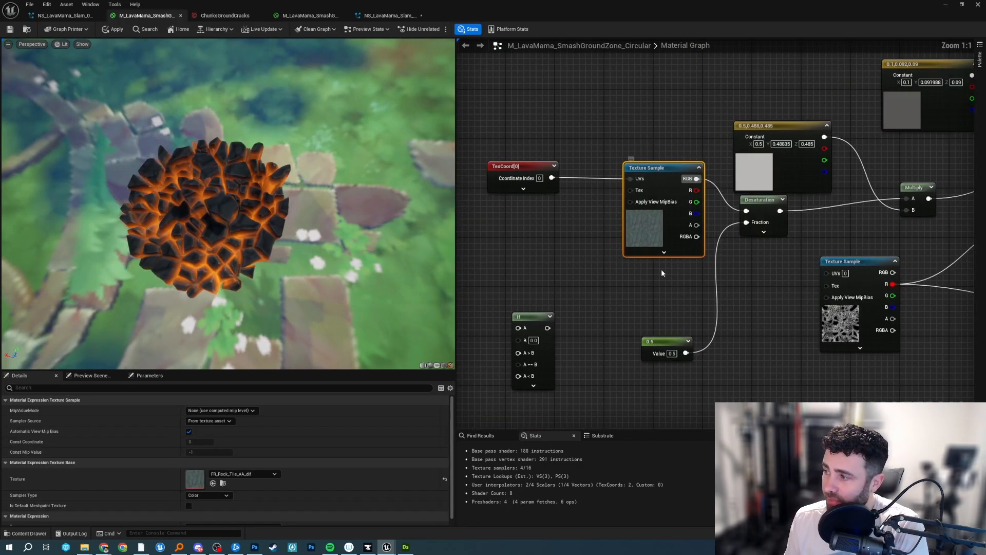
Examine the T_VFX_Chunk_Edge_Highlight Texture Sample, its Power branch into the Lerp, and the highlights on the preview mesh.
{"action": "right_click_drag", "start_coordinate": [776, 302], "coordinate": [560, 312]}
{"action": "right_click_drag", "start_coordinate": [693, 250], "coordinate": [678, 229]}
{"action": "left_click", "coordinate": [766, 240]}
{"action": "mouse_move", "coordinate": [618, 234]}
{"action": "left_mouse_down"}
{"action": "mouse_move", "coordinate": [637, 222]}
{"action": "mouse_move", "coordinate": [625, 234]}
{"action": "left_mouse_up"}
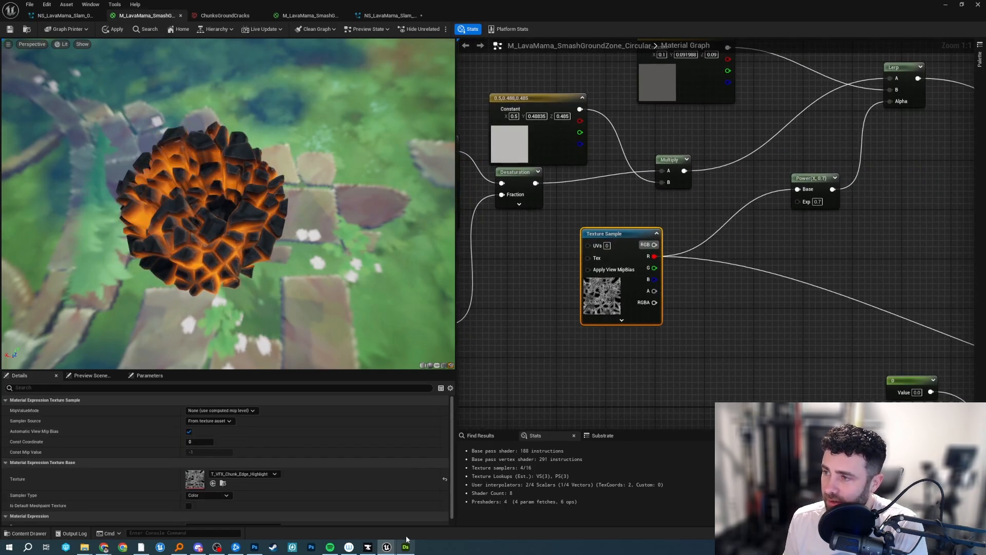
{"action": "left_click", "coordinate": [796, 347]}
{"action": "right_click_drag", "start_coordinate": [795, 345], "coordinate": [662, 344]}
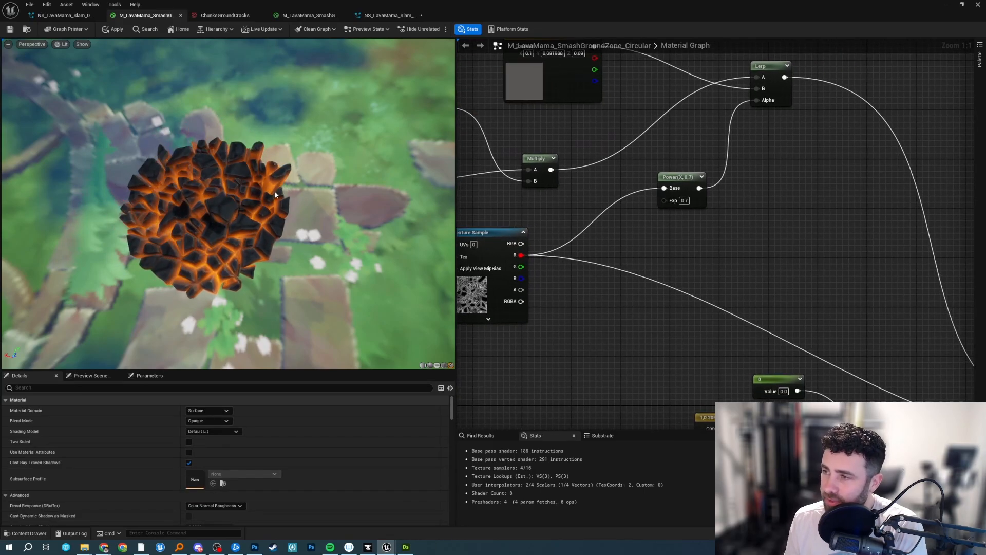
{"action": "right_click_drag", "start_coordinate": [507, 178], "coordinate": [590, 233]}
{"action": "left_click_drag", "start_coordinate": [214, 220], "coordinate": [238, 221]}
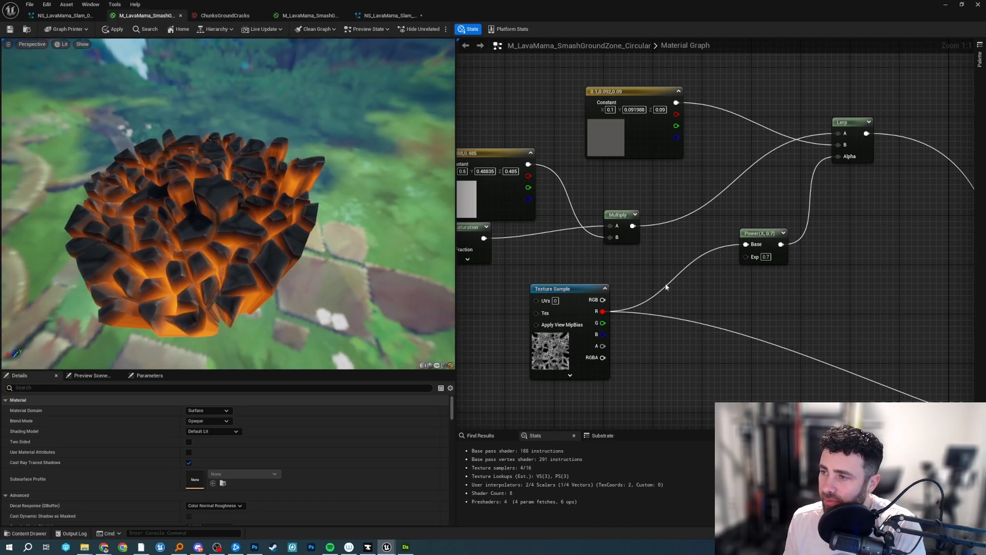
{"action": "right_click_drag", "start_coordinate": [667, 286], "coordinate": [605, 176]}
{"action": "mouse_move", "coordinate": [294, 228]}
{"action": "left_mouse_down"}
{"action": "mouse_move", "coordinate": [175, 267]}
{"action": "mouse_move", "coordinate": [211, 198]}
{"action": "mouse_move", "coordinate": [280, 227]}
{"action": "left_mouse_up"}
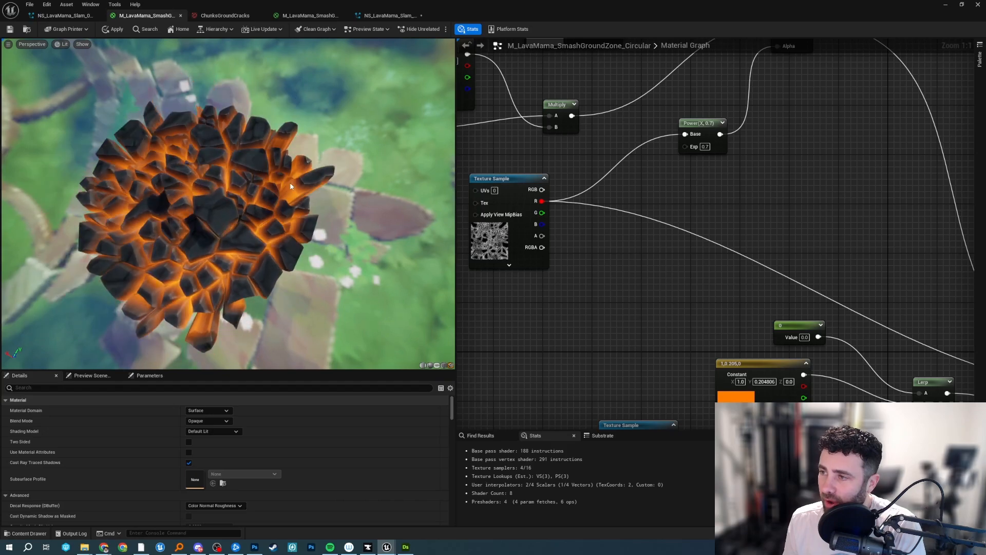
Inspect the ChunksGroundCracks Texture Sample behind the orange emissive Lerp and view its texture asset.
{"action": "scroll", "coordinate": [642, 173], "scroll_direction": "down", "scroll_amount": 1}
{"action": "right_click_drag", "start_coordinate": [773, 284], "coordinate": [639, 114]}
{"action": "scroll", "coordinate": [643, 173], "scroll_direction": "up", "scroll_amount": 1}
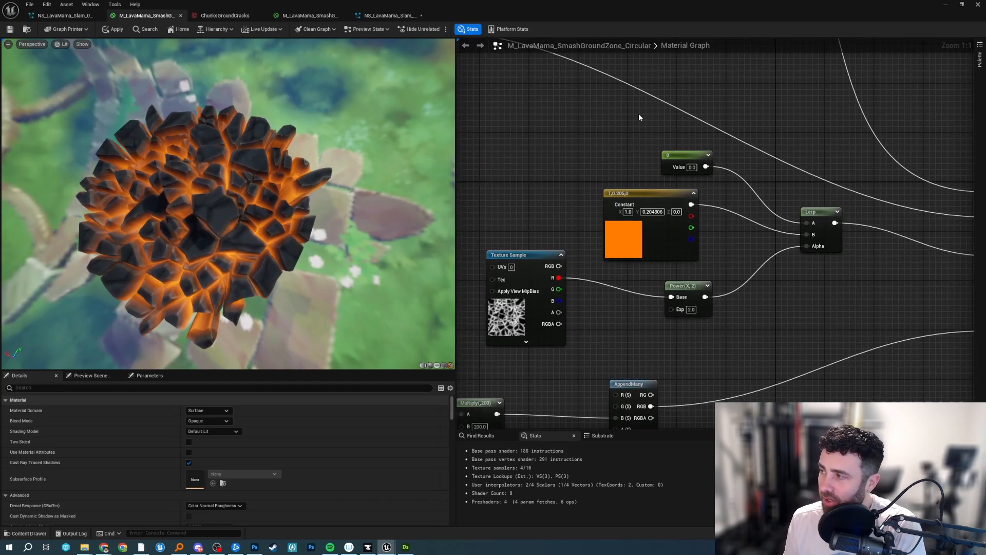
{"action": "right_click_drag", "start_coordinate": [763, 115], "coordinate": [872, 113]}
{"action": "left_click", "coordinate": [635, 256]}
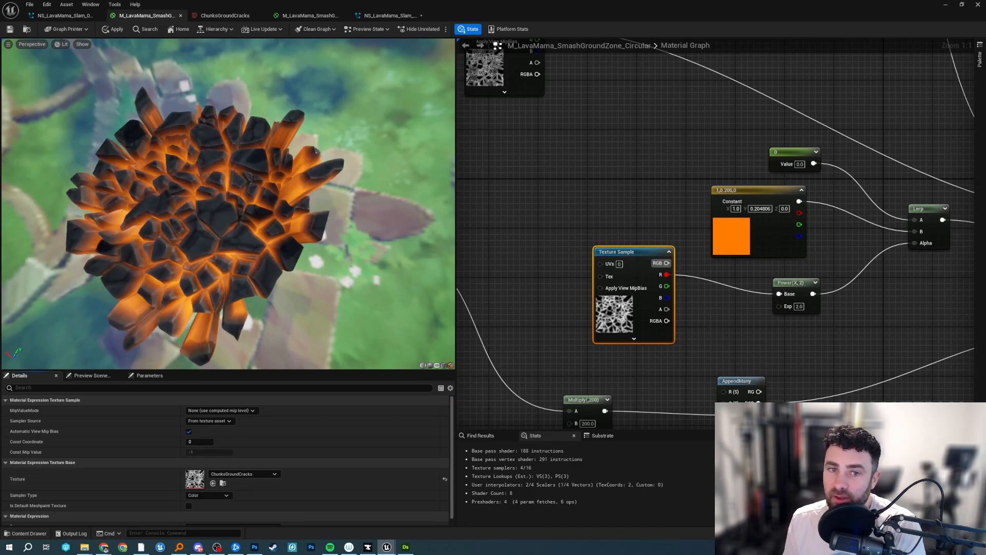
{"action": "left_click", "coordinate": [224, 15]}
{"action": "left_click_drag", "start_coordinate": [620, 18], "coordinate": [475, 1]}
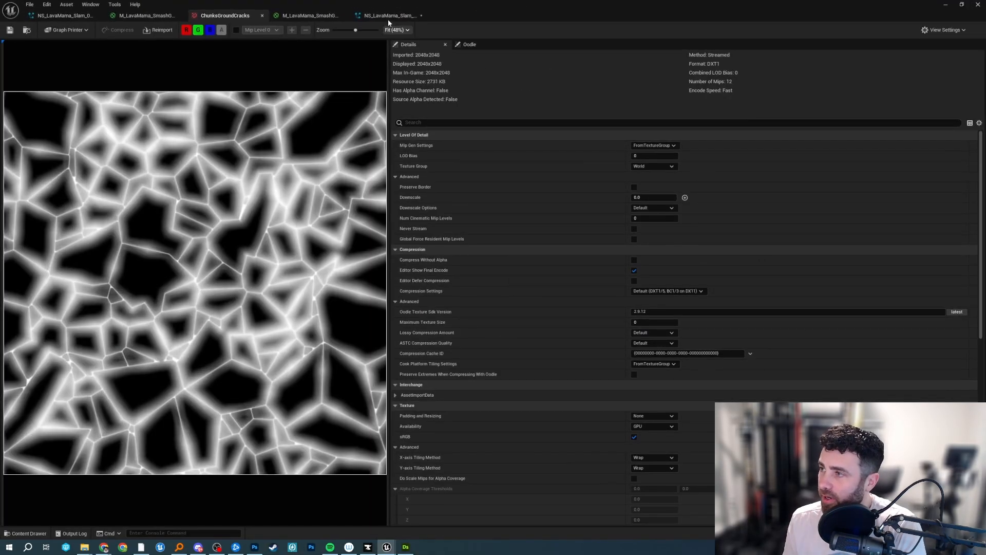
Inspect the edge-highlight Texture Sample in the FloorDecal material and look at the NS_LavaMama_Slam_01_AoE system.
{"action": "left_click", "coordinate": [310, 16]}
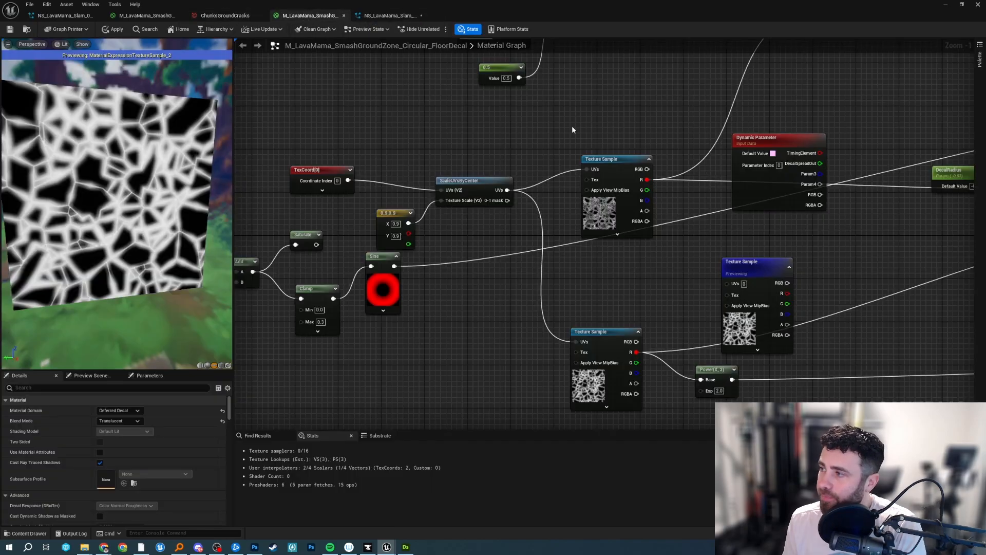
{"action": "left_click", "coordinate": [614, 164]}
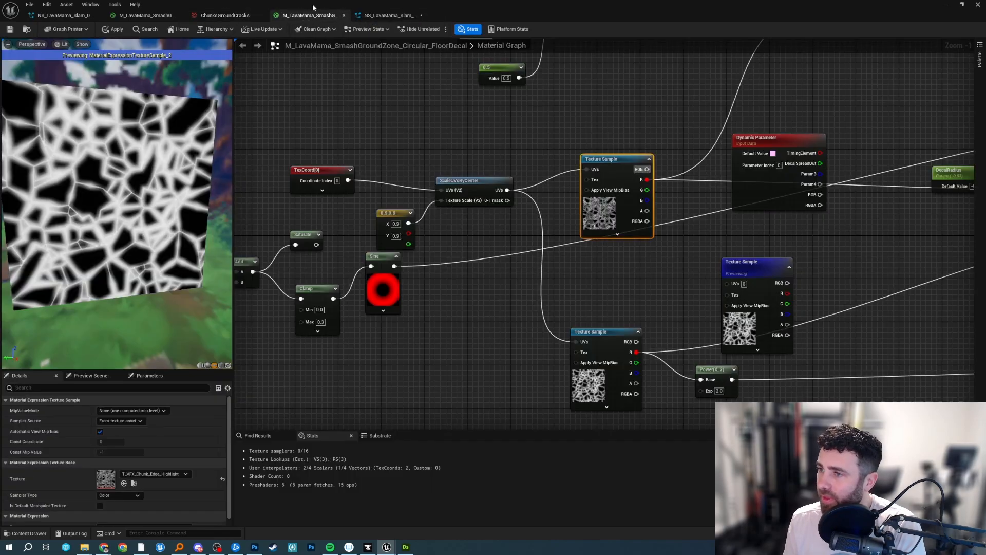
{"action": "left_click", "coordinate": [230, 13]}
{"action": "left_click", "coordinate": [385, 16]}
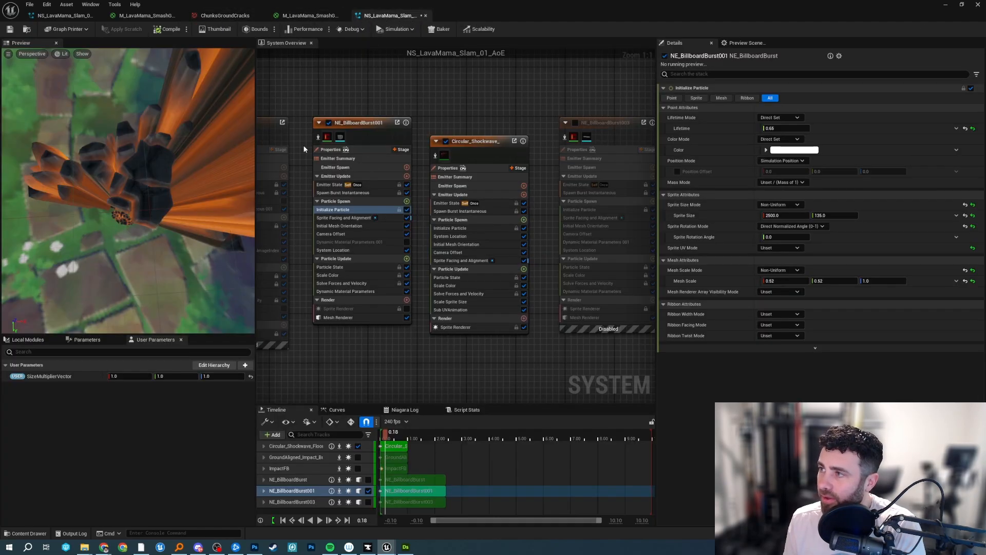
Open the T_VFX_Chunk_Edge_Highlight texture from the circular material, view the NS_LavaMama_Slam_03_AoE preview, and return to the material.
{"action": "left_click", "coordinate": [150, 14]}
{"action": "right_click_drag", "start_coordinate": [643, 159], "coordinate": [607, 183]}
{"action": "scroll", "coordinate": [572, 154], "scroll_direction": "down", "scroll_amount": 2}
{"action": "right_click_drag", "start_coordinate": [572, 154], "coordinate": [672, 247]}
{"action": "scroll", "coordinate": [602, 216], "scroll_direction": "up", "scroll_amount": 2}
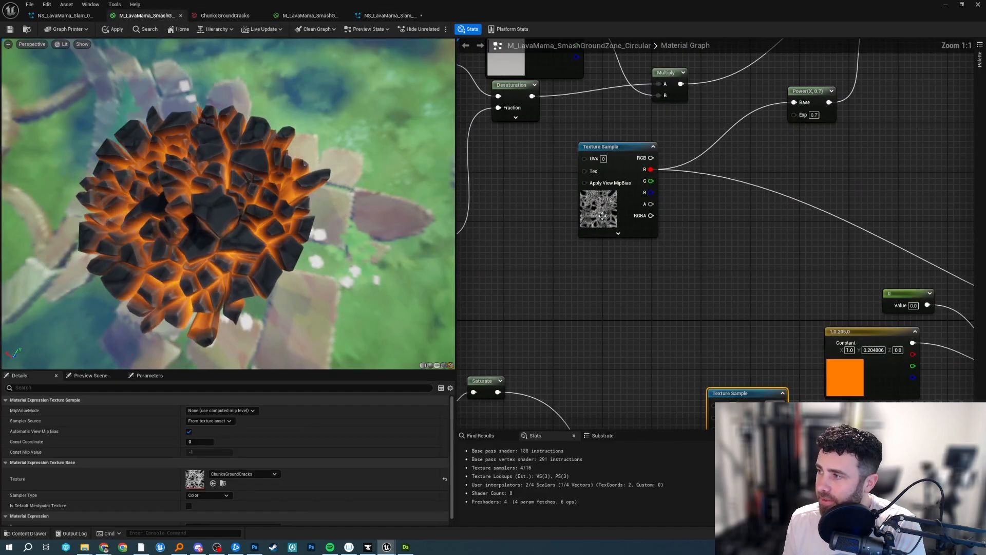
{"action": "left_click", "coordinate": [602, 216]}
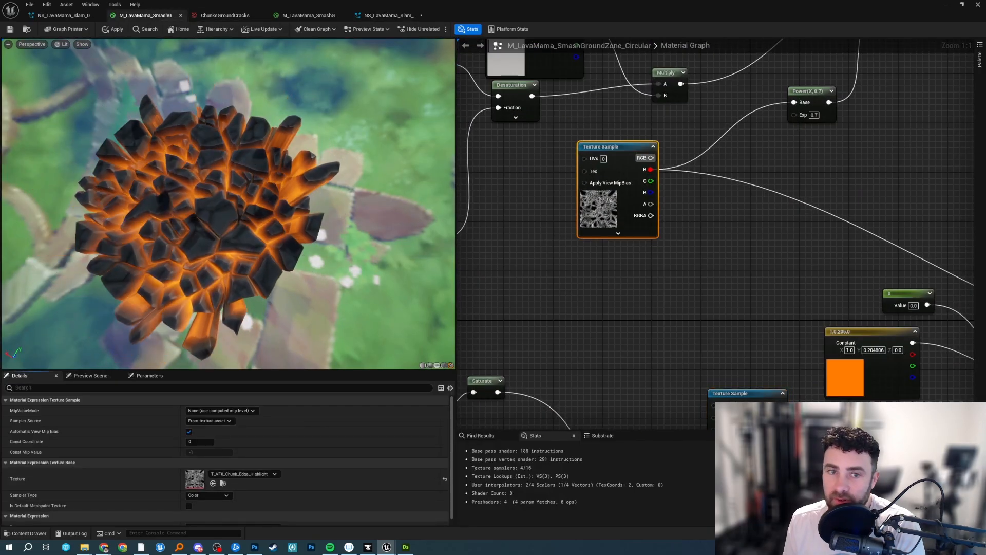
{"action": "double_click", "coordinate": [602, 216]}
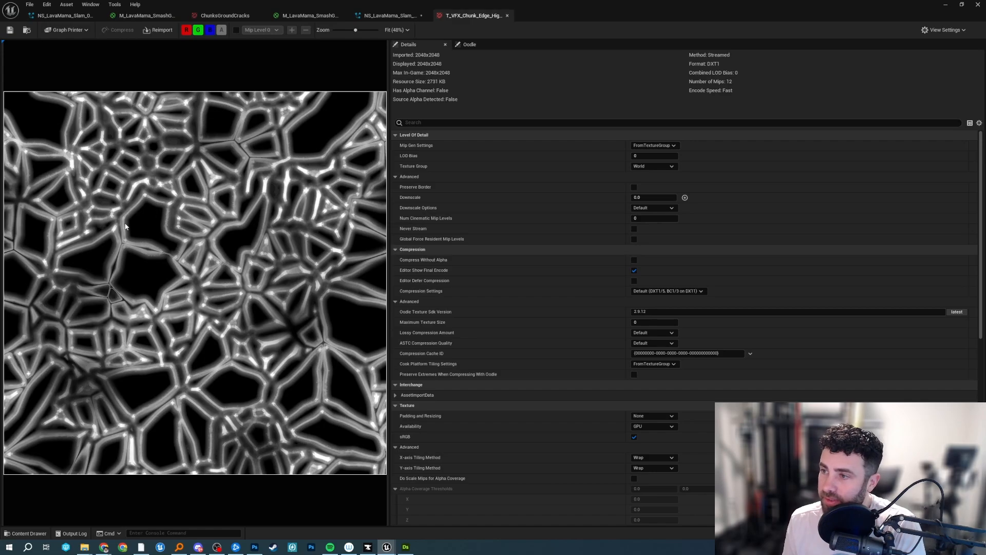
{"action": "left_click", "coordinate": [383, 14]}
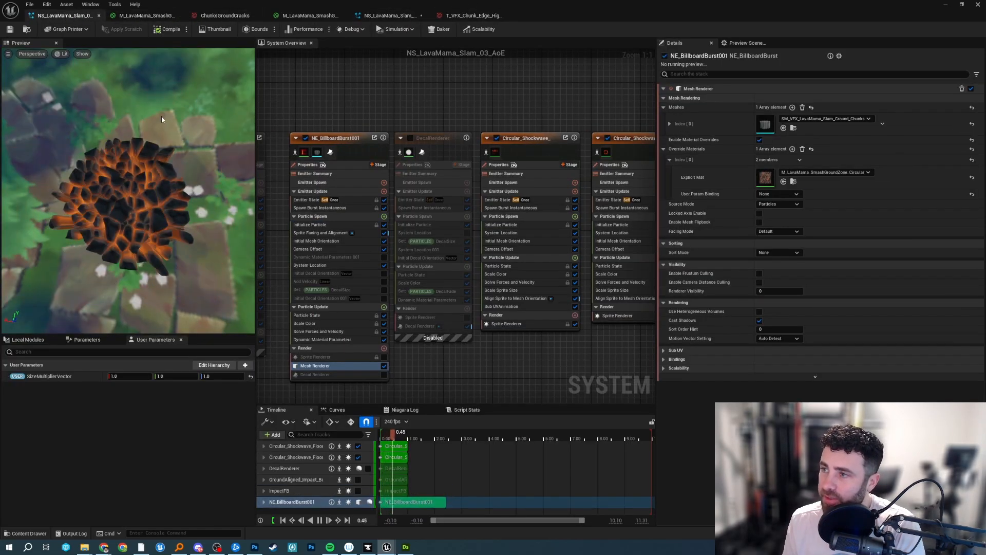
{"action": "left_click", "coordinate": [147, 16]}
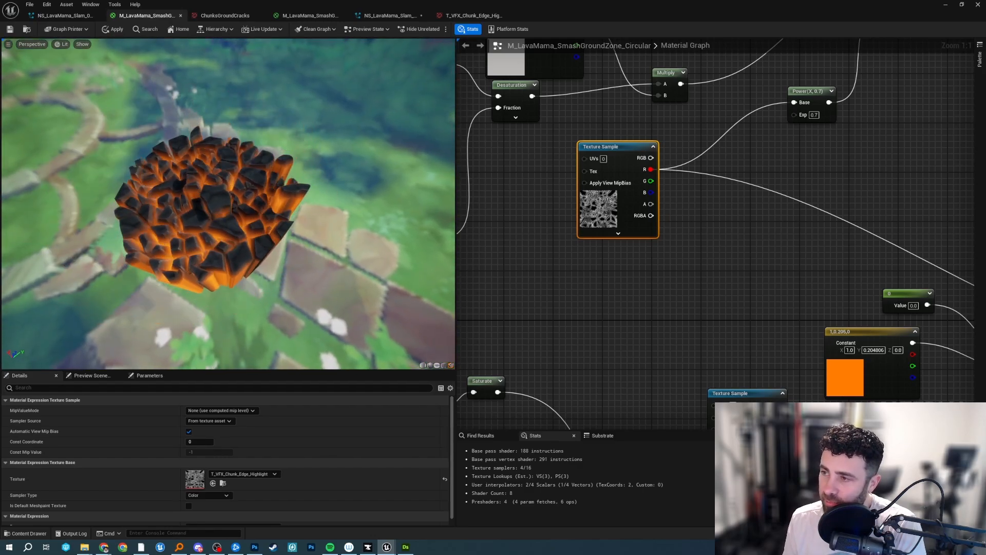
Turn off the default value of the DebugTest switch parameter.
{"action": "scroll", "coordinate": [597, 222], "scroll_direction": "down", "scroll_amount": 4}
{"action": "scroll", "coordinate": [596, 222], "scroll_direction": "up", "scroll_amount": 4}
{"action": "left_click_drag", "start_coordinate": [670, 2], "coordinate": [712, 1]}
{"action": "right_click_drag", "start_coordinate": [805, 209], "coordinate": [672, 140]}
{"action": "scroll", "coordinate": [673, 139], "scroll_direction": "down", "scroll_amount": 3}
{"action": "right_click_drag", "start_coordinate": [632, 176], "coordinate": [776, 369]}
{"action": "scroll", "coordinate": [776, 370], "scroll_direction": "up", "scroll_amount": 3}
{"action": "right_click_drag", "start_coordinate": [873, 406], "coordinate": [510, 346]}
{"action": "left_click", "coordinate": [711, 194]}
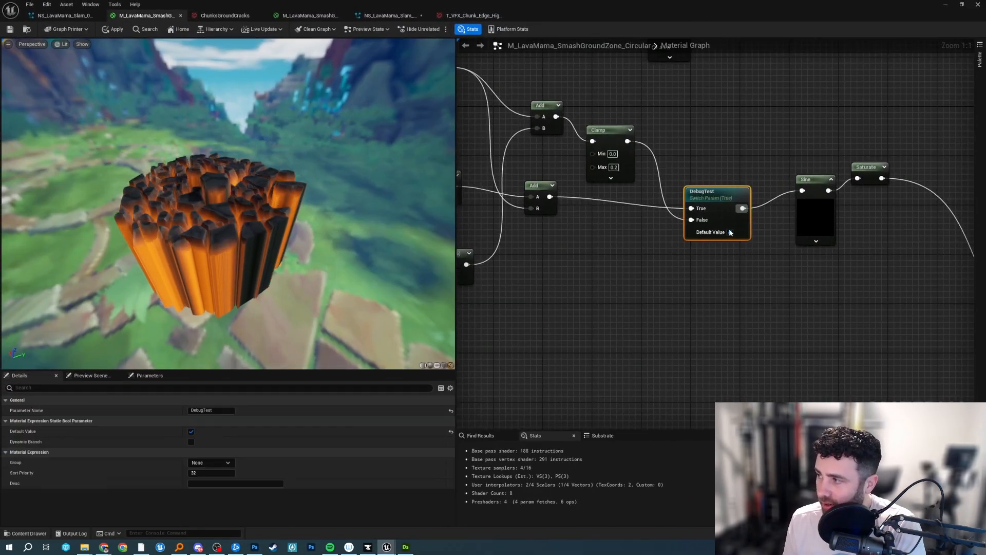
{"action": "left_click", "coordinate": [731, 232]}
Trace the graph back from DebugTest to the Vertex Color node and select the TimingElement Dynamic Parameter.
{"action": "right_click_drag", "start_coordinate": [703, 133], "coordinate": [934, 157]}
{"action": "left_click_drag", "start_coordinate": [775, 132], "coordinate": [769, 133]}
{"action": "right_click_drag", "start_coordinate": [650, 155], "coordinate": [973, 235]}
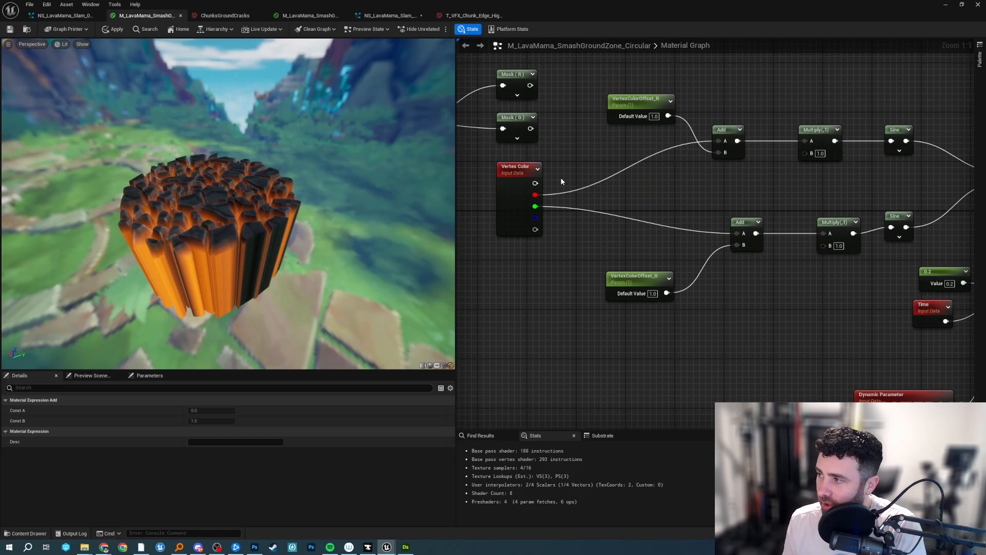
{"action": "left_click_drag", "start_coordinate": [530, 172], "coordinate": [538, 161]}
{"action": "right_click_drag", "start_coordinate": [862, 360], "coordinate": [603, 215]}
{"action": "mouse_move", "coordinate": [647, 254]}
{"action": "left_mouse_down"}
{"action": "mouse_move", "coordinate": [640, 243]}
{"action": "mouse_move", "coordinate": [647, 276]}
{"action": "mouse_move", "coordinate": [626, 249]}
{"action": "mouse_move", "coordinate": [634, 260]}
{"action": "left_mouse_up"}
Scrub the NS_LavaMama_Slam_03_AoE timeline back to the start of the effect.
{"action": "left_click", "coordinate": [63, 15]}
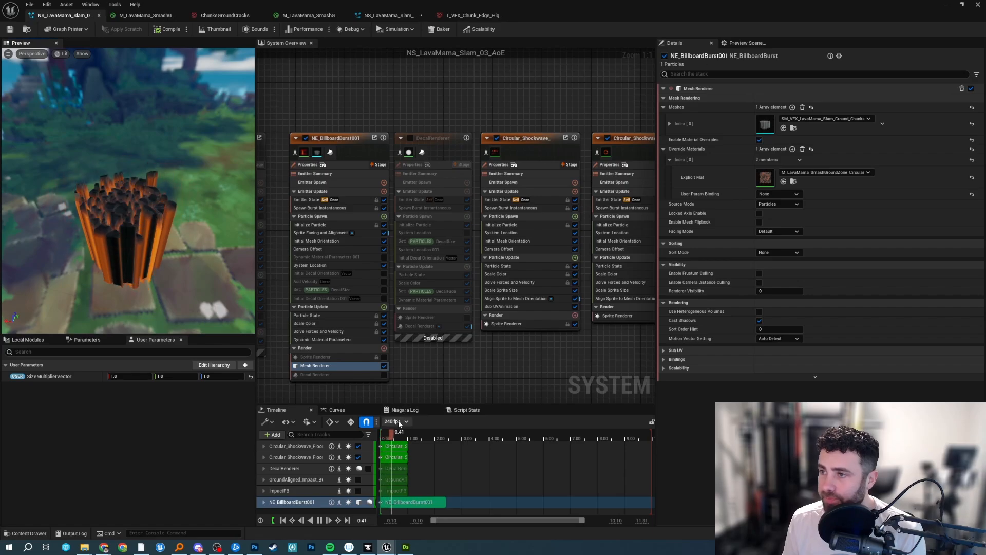
{"action": "left_click", "coordinate": [386, 439]}
{"action": "mouse_move", "coordinate": [386, 439]}
{"action": "left_mouse_down"}
{"action": "mouse_move", "coordinate": [395, 447]}
{"action": "mouse_move", "coordinate": [384, 447]}
{"action": "mouse_move", "coordinate": [398, 447]}
{"action": "mouse_move", "coordinate": [383, 447]}
{"action": "left_mouse_up"}
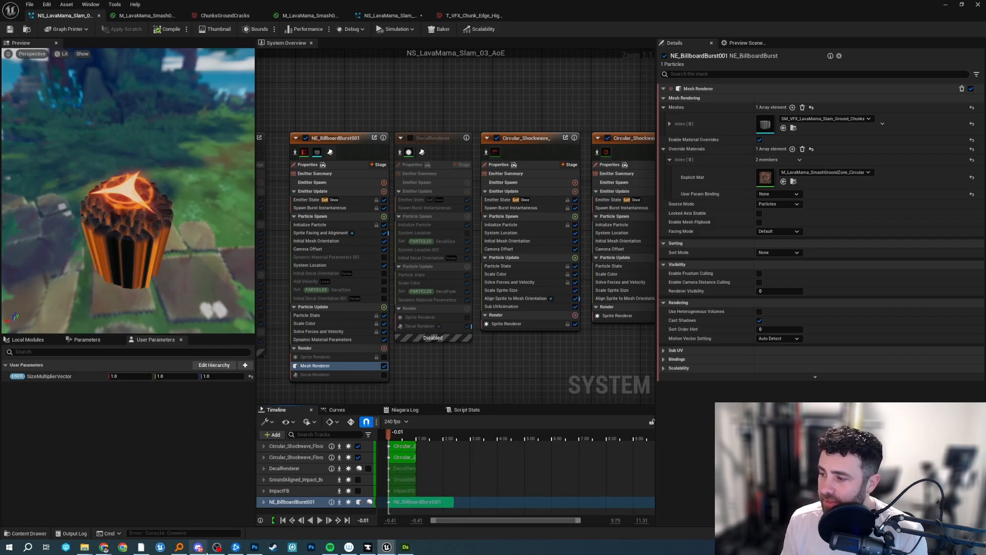
Check the vertex-colored chunk mesh in Maya and switch back to the Niagara system in Unreal.
{"action": "left_click", "coordinate": [148, 550]}
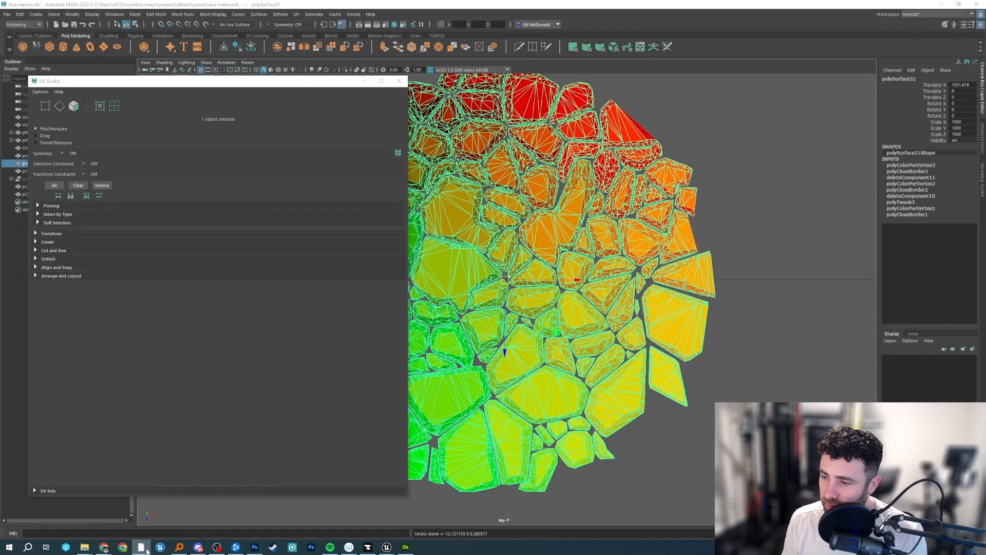
{"action": "left_click", "coordinate": [147, 551]}
{"action": "mouse_move", "coordinate": [88, 550]}
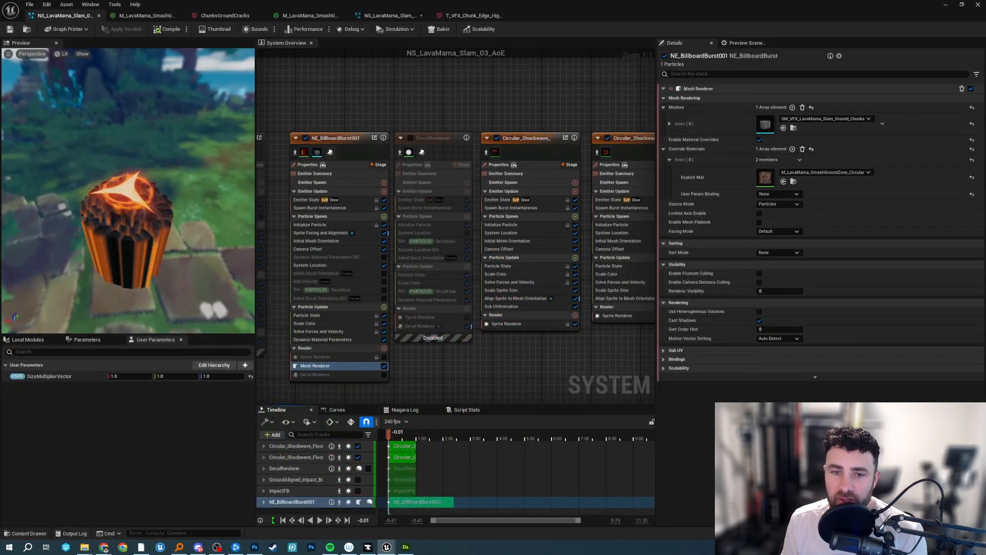
Compare the FloorDecal material's crack texture preview with the circular material's chunk mesh seen from above.
{"action": "left_click", "coordinate": [304, 14]}
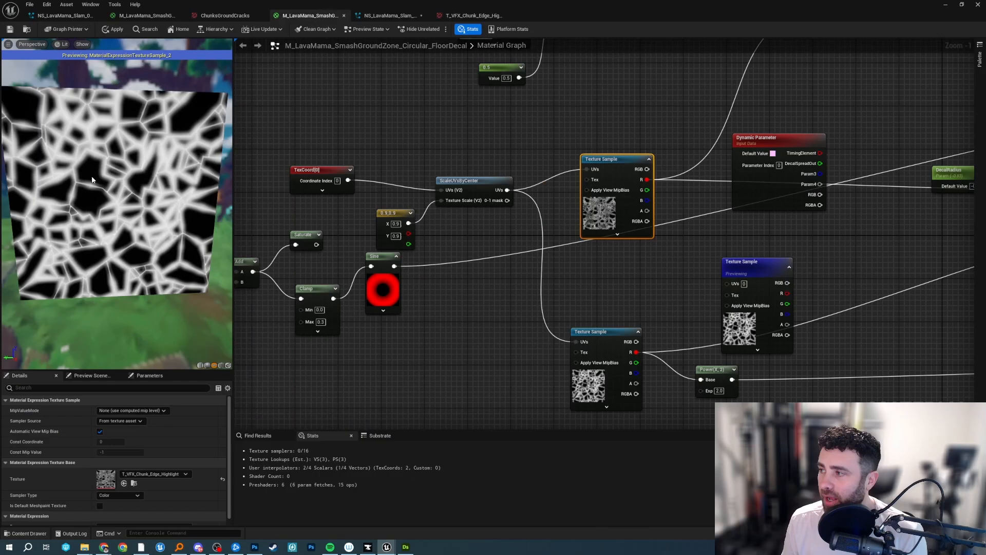
{"action": "left_click", "coordinate": [147, 15]}
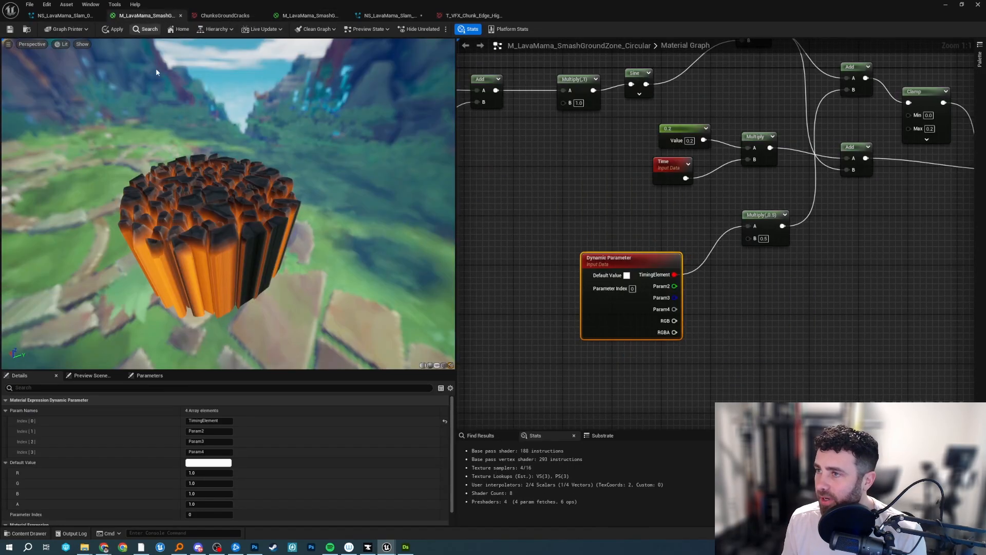
{"action": "left_click_drag", "start_coordinate": [286, 141], "coordinate": [133, 170]}
{"action": "scroll", "coordinate": [285, 142], "scroll_direction": "up", "scroll_amount": 4}
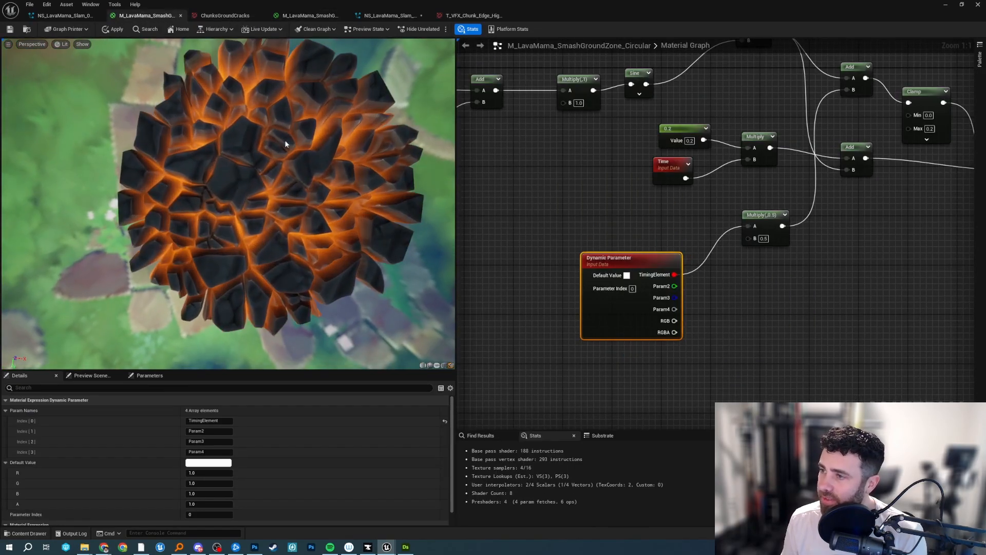
Compare the FloorDecal material's crack texture preview with the chunk mesh in the circular material.
{"action": "left_click", "coordinate": [308, 16]}
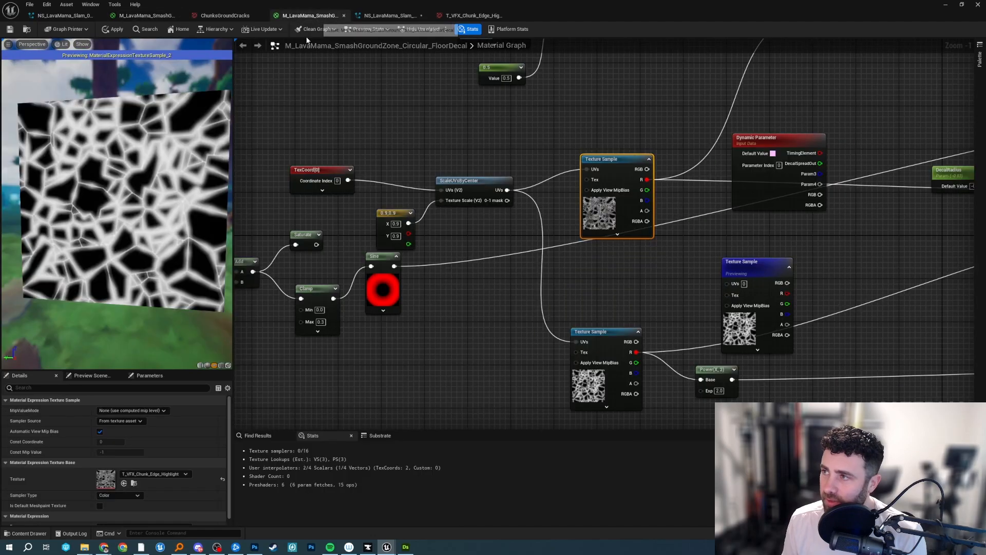
{"action": "left_click_drag", "start_coordinate": [97, 190], "coordinate": [56, 177]}
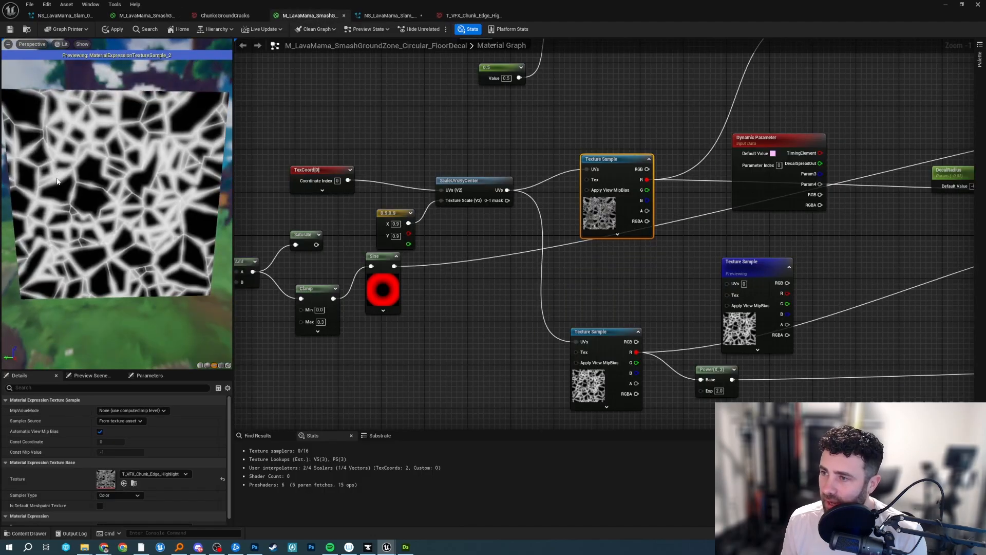
{"action": "left_click", "coordinate": [155, 15]}
{"action": "left_click", "coordinate": [307, 15]}
Stop previewing the ChunksGroundCracks Texture Sample node so the preview shows the full FloorDecal material.
{"action": "right_click_drag", "start_coordinate": [588, 128], "coordinate": [457, 128]}
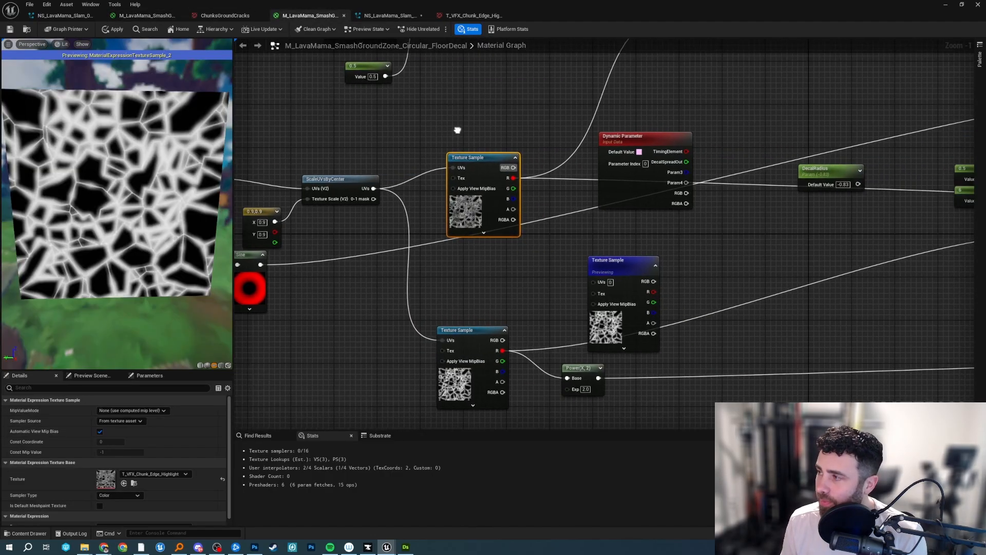
{"action": "right_click", "coordinate": [617, 258]}
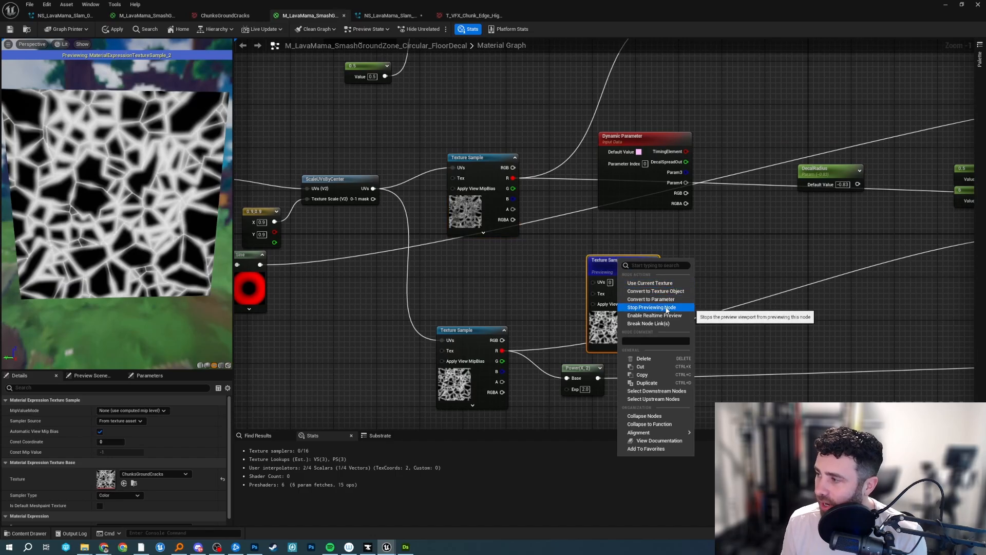
{"action": "left_click", "coordinate": [666, 316]}
Add a constant of 1.0, connect it to the FloorDecal material's Opacity, and hide the preview's environment background.
{"action": "scroll", "coordinate": [632, 186], "scroll_direction": "down", "scroll_amount": 3}
{"action": "scroll", "coordinate": [921, 209], "scroll_direction": "up", "scroll_amount": 5}
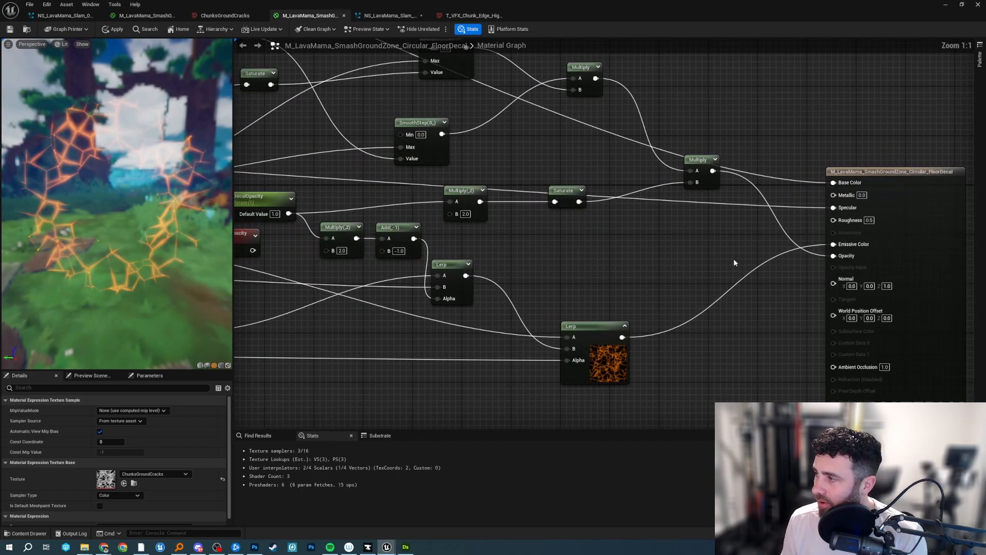
{"action": "left_click", "coordinate": [733, 267]}
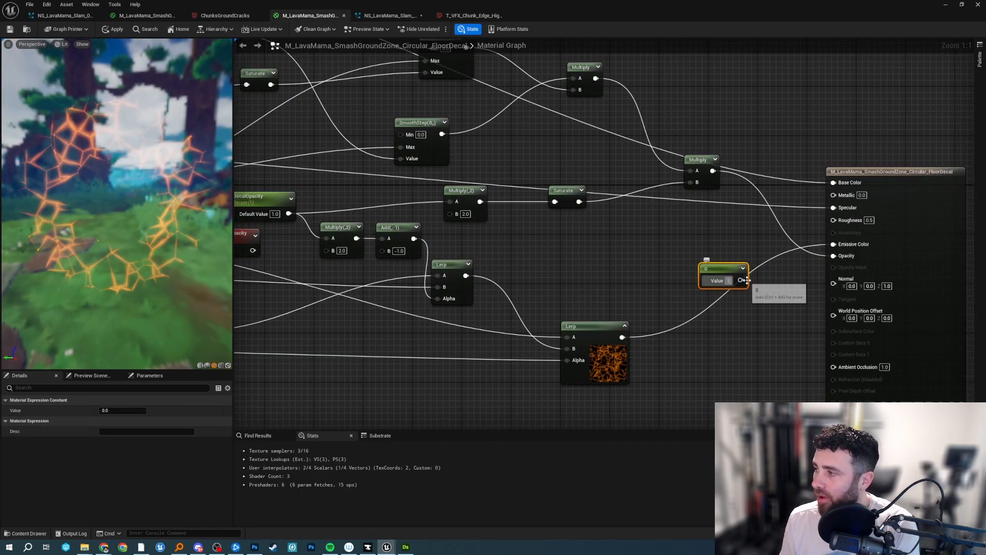
{"action": "left_click_drag", "start_coordinate": [742, 280], "coordinate": [833, 255]}
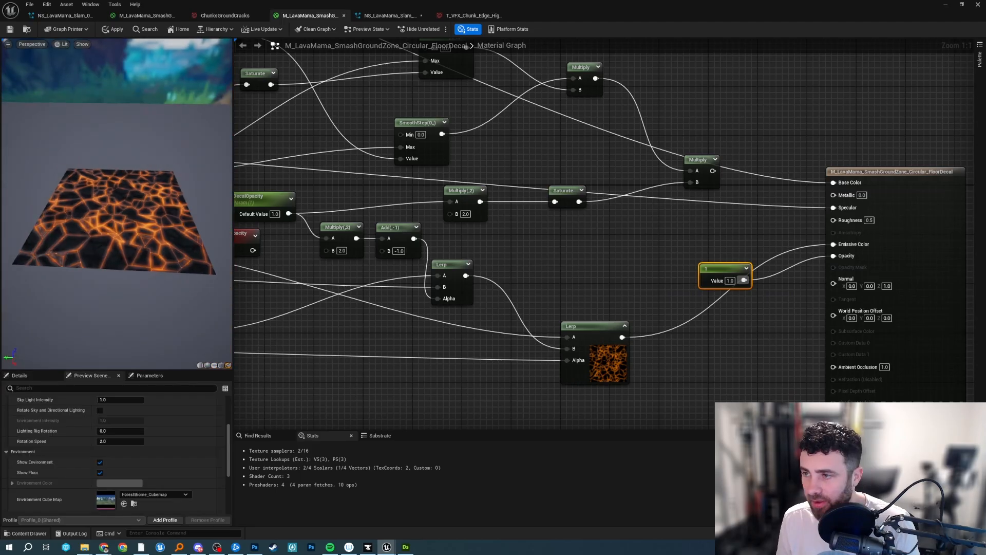
{"action": "left_click_drag", "start_coordinate": [165, 247], "coordinate": [164, 284]}
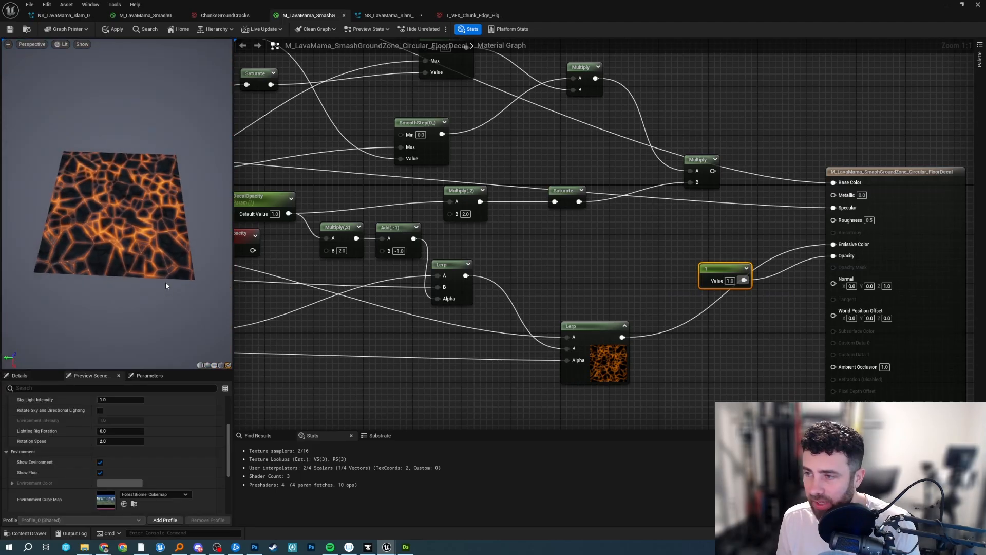
{"action": "scroll", "coordinate": [165, 284], "scroll_direction": "up", "scroll_amount": 4}
Try driving Opacity with the final Lerp's output, then reconnect the 1.0 constant to Opacity.
{"action": "right_click_drag", "start_coordinate": [561, 257], "coordinate": [640, 222]}
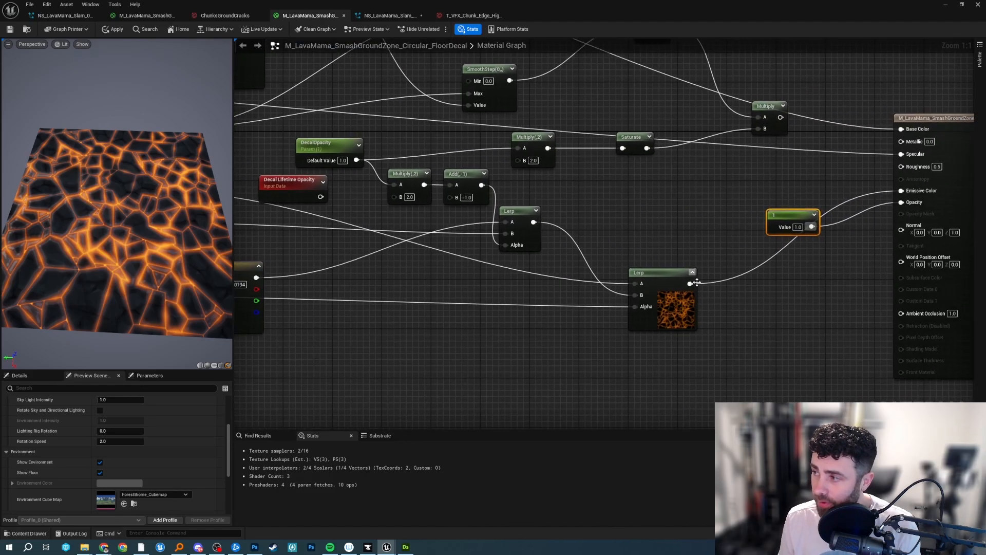
{"action": "left_click_drag", "start_coordinate": [692, 283], "coordinate": [904, 202]}
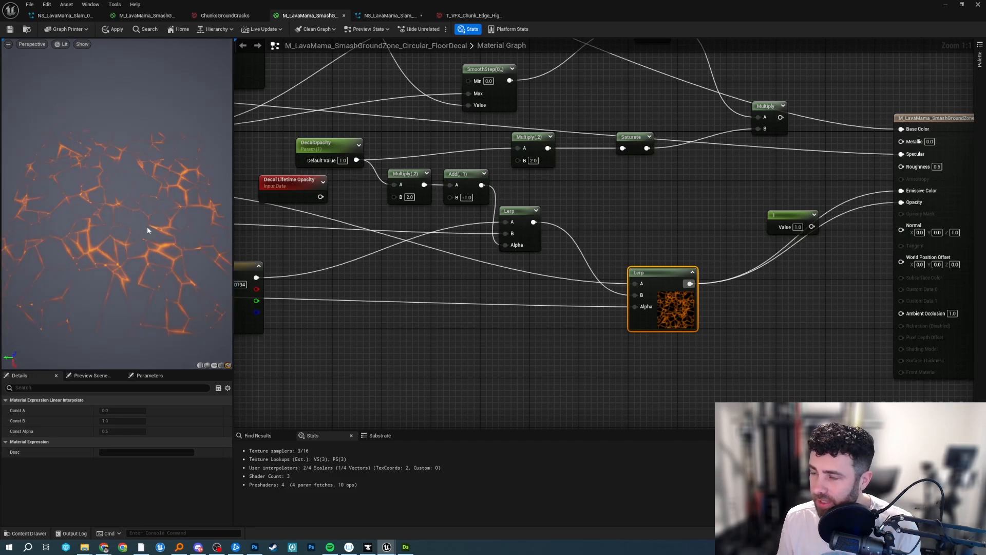
{"action": "left_click_drag", "start_coordinate": [147, 229], "coordinate": [201, 229]}
{"action": "left_click_drag", "start_coordinate": [811, 227], "coordinate": [832, 228]}
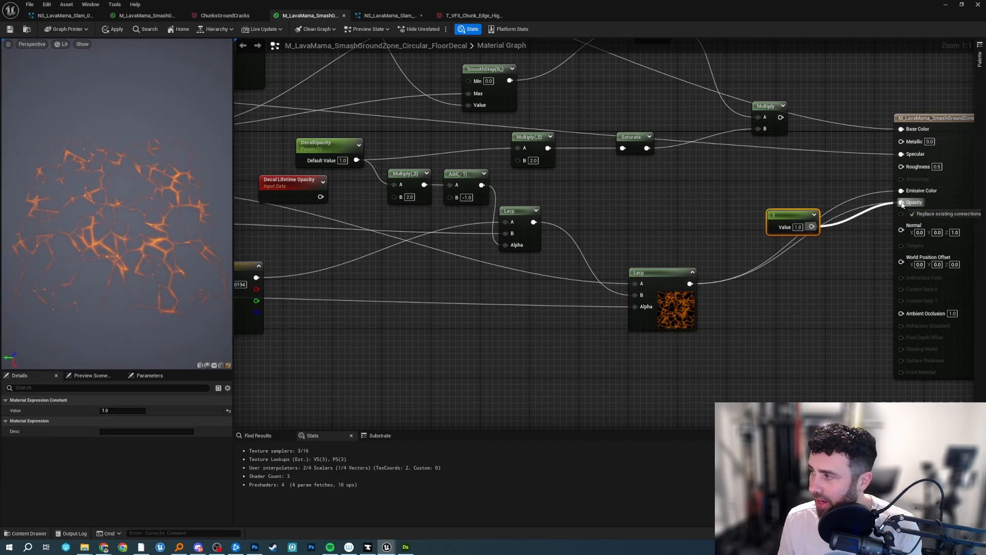
{"action": "left_click_drag", "start_coordinate": [902, 204], "coordinate": [902, 202]}
Capture the decal preview area in a screenshot, outline one chunk along the cracks in red, and copy the capture.
{"action": "left_click_drag", "start_coordinate": [131, 327], "coordinate": [132, 161]}
{"action": "key", "text": "Print"}
{"action": "left_click_drag", "start_coordinate": [29, 95], "coordinate": [285, 324]}
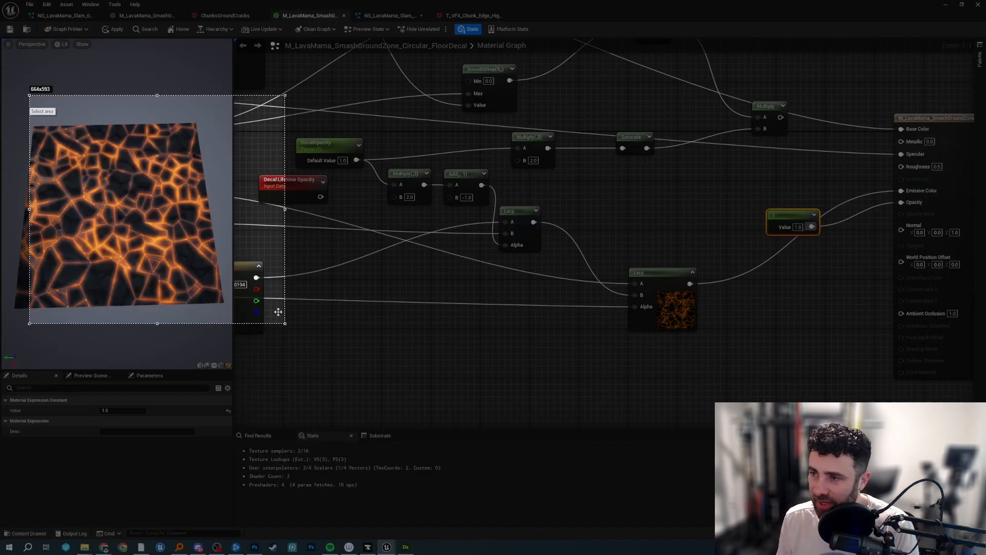
{"action": "mouse_move", "coordinate": [142, 170]}
{"action": "left_mouse_down"}
{"action": "mouse_move", "coordinate": [138, 129]}
{"action": "mouse_move", "coordinate": [127, 178]}
{"action": "left_mouse_up"}
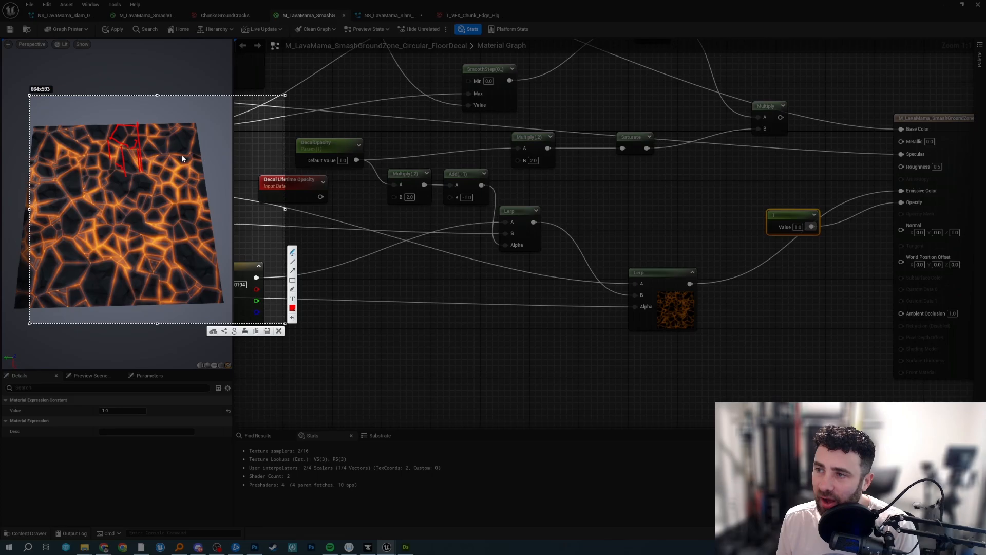
{"action": "key", "text": "ctrl+c"}
Show the NS_LavaMama_Slam_01_AoE system and play the recorded gameplay clip up to the cone-shaped slam.
{"action": "left_click", "coordinate": [397, 15]}
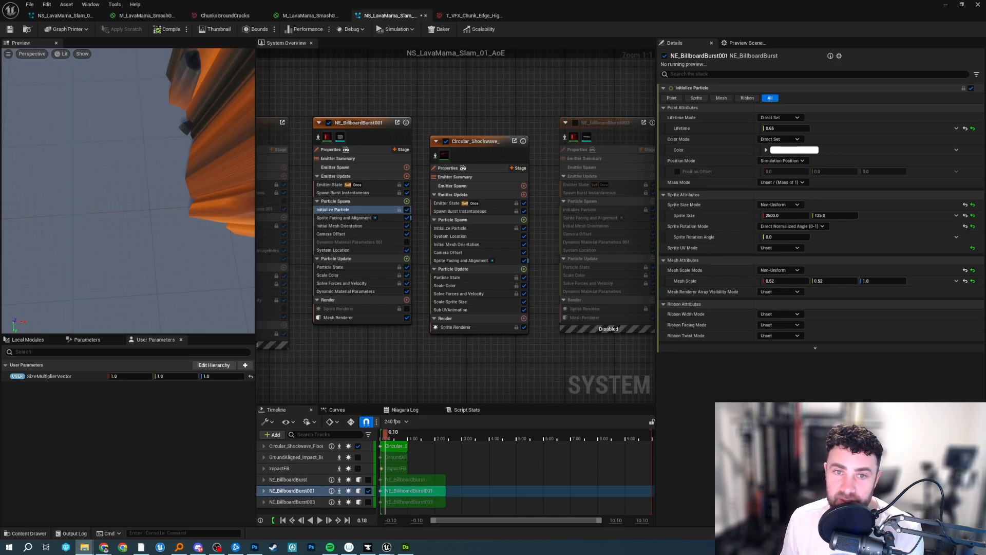
{"action": "key", "text": "space"}
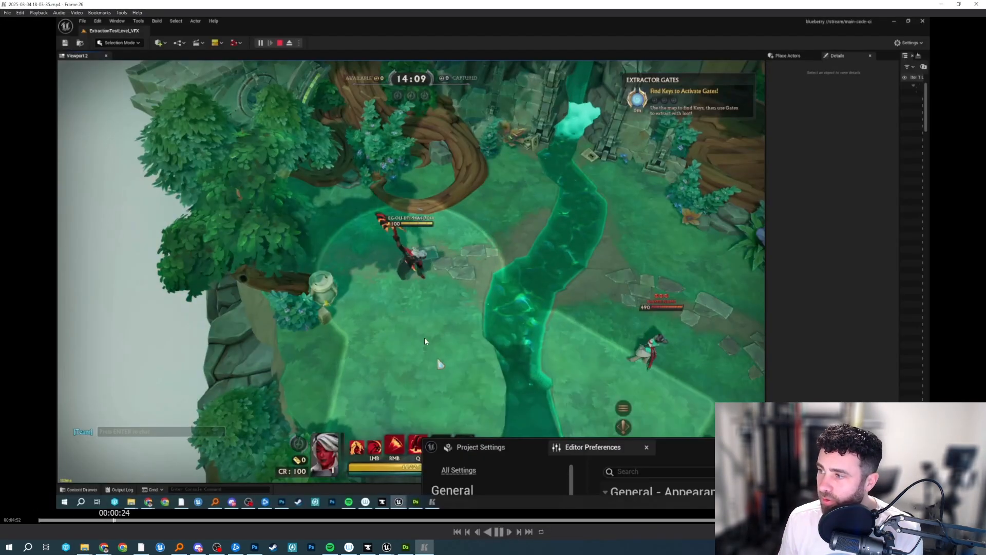
{"action": "key", "text": "space"}
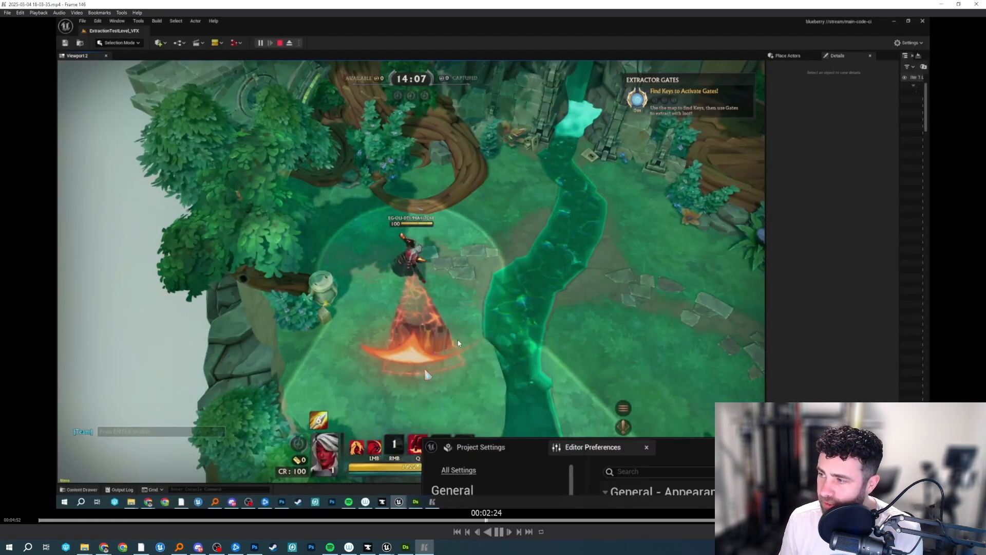
Step frame by frame through the cone-shaped slam to examine how the chunks emerge and leave the floor decal.
{"action": "key", "text": "Right"}
{"action": "key", "text": "Right"}
{"action": "key", "text": "Right"}
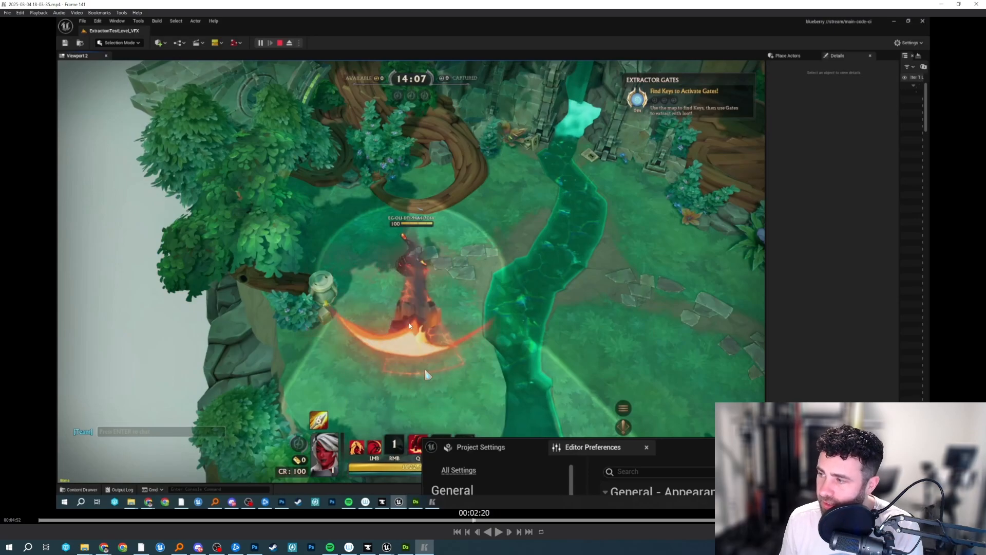
{"action": "key", "text": "Right"}
{"action": "key", "text": "Right"}
{"action": "key", "text": "Right"}
{"action": "key", "text": "Right"}
{"action": "key", "text": "Right"}
{"action": "key", "text": "Right"}
{"action": "key", "text": "Right"}
{"action": "key", "text": "Right"}
{"action": "key", "text": "Right"}
{"action": "key", "text": "Right"}
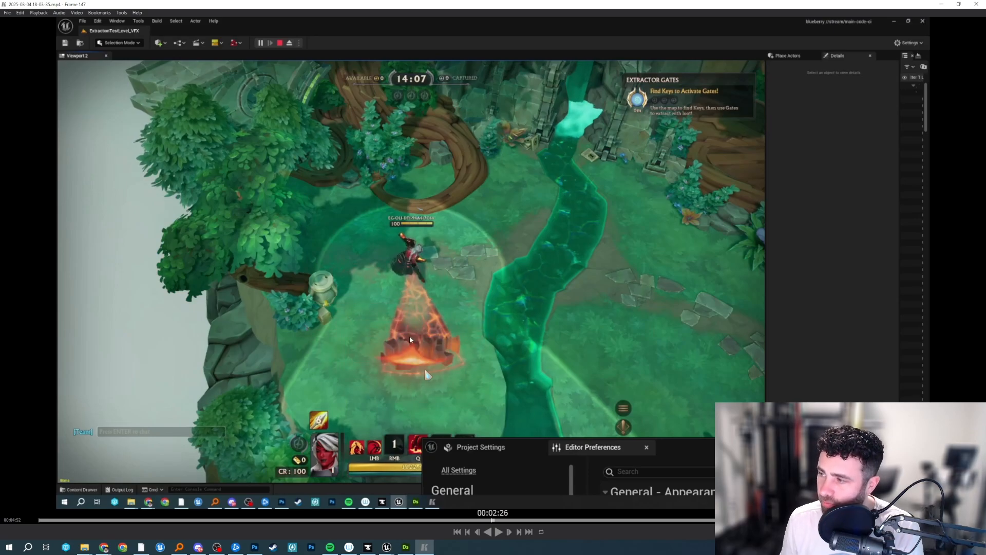
{"action": "key", "text": "Right"}
{"action": "key", "text": "Right"}
{"action": "key", "text": "Right"}
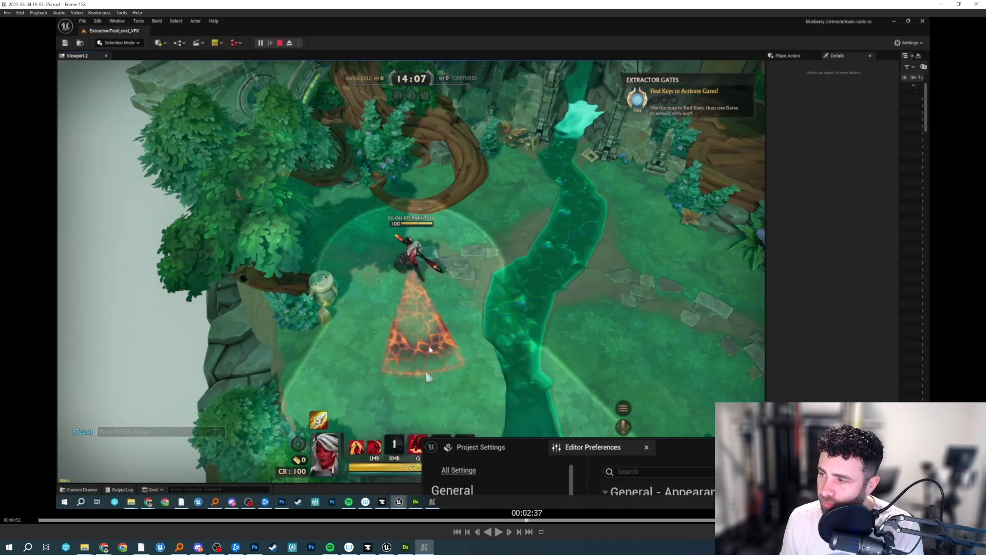
{"action": "key", "text": "Left"}
{"action": "key", "text": "Left"}
{"action": "key", "text": "Left"}
Replay the cone-shaped slam several times to study its chunk meshes and floor decal, and leave the clip.
{"action": "left_click", "coordinate": [447, 521]}
{"action": "key", "text": "space"}
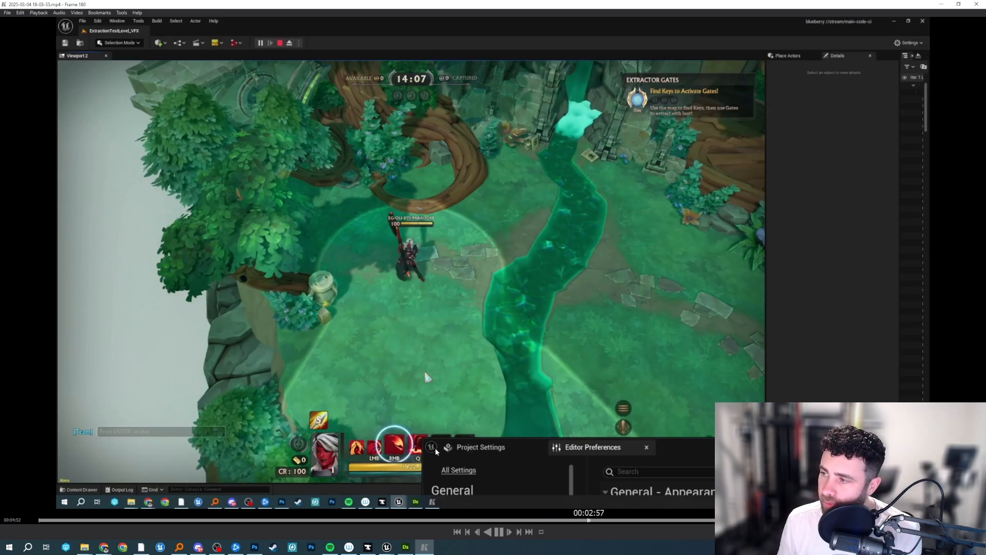
{"action": "left_click", "coordinate": [407, 520]}
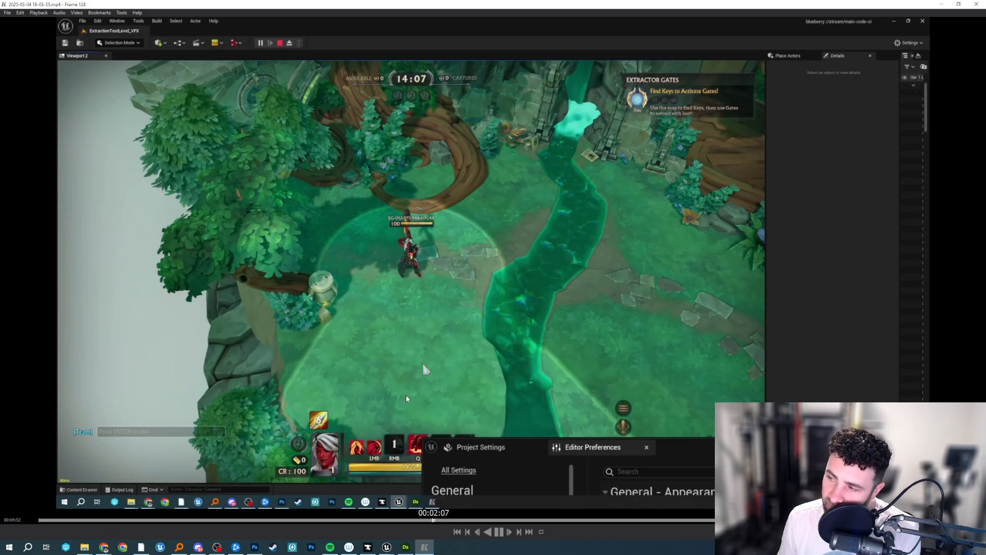
{"action": "key", "text": "space"}
{"action": "key", "text": "space"}
{"action": "key", "text": "space"}
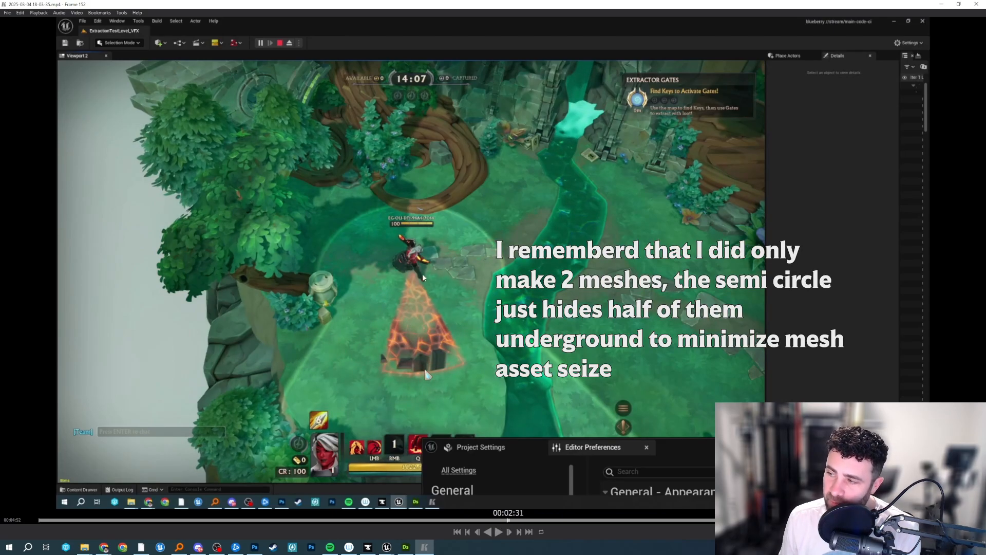
{"action": "left_click", "coordinate": [439, 520]}
{"action": "key", "text": "space"}
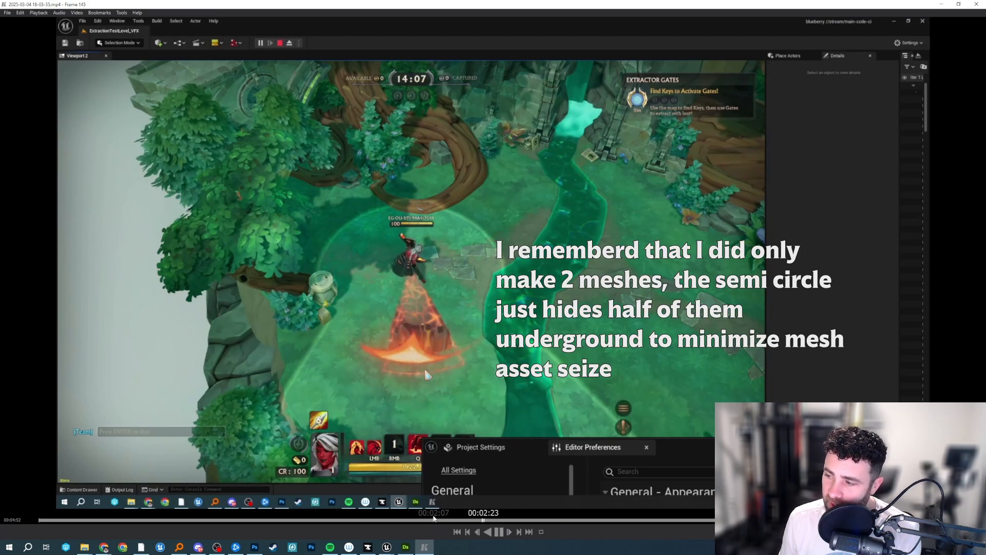
{"action": "key", "text": "space"}
{"action": "key", "text": "space"}
{"action": "key", "text": "space"}
{"action": "left_click", "coordinate": [434, 519]}
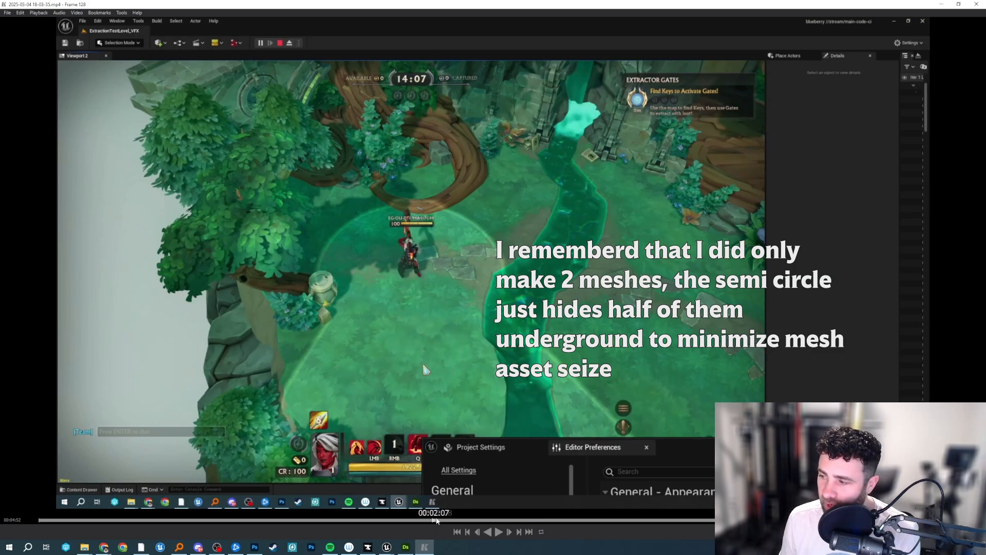
{"action": "key", "text": "space"}
{"action": "key", "text": "space"}
{"action": "key", "text": "space"}
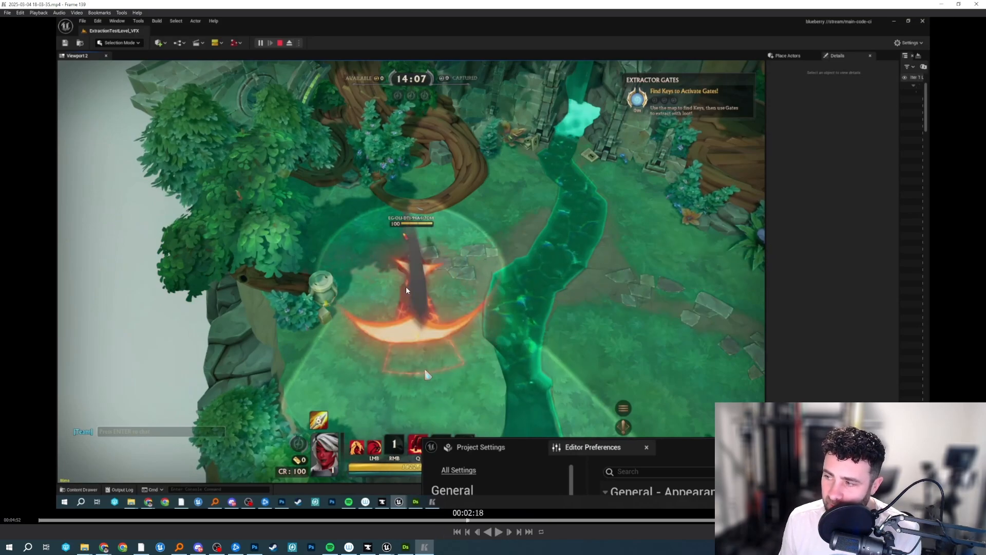
{"action": "key", "text": "space"}
{"action": "key", "text": "space"}
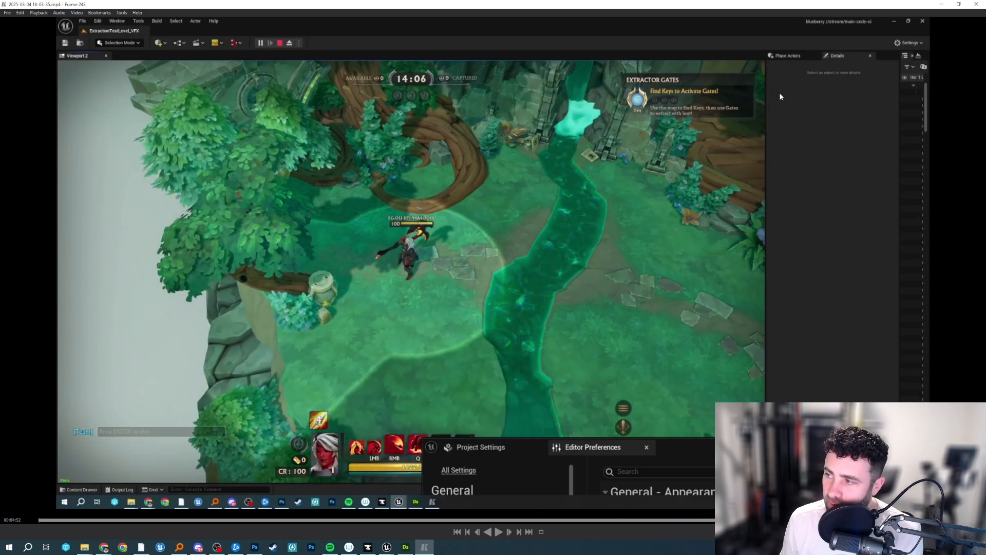
{"action": "left_click", "coordinate": [970, 5]}
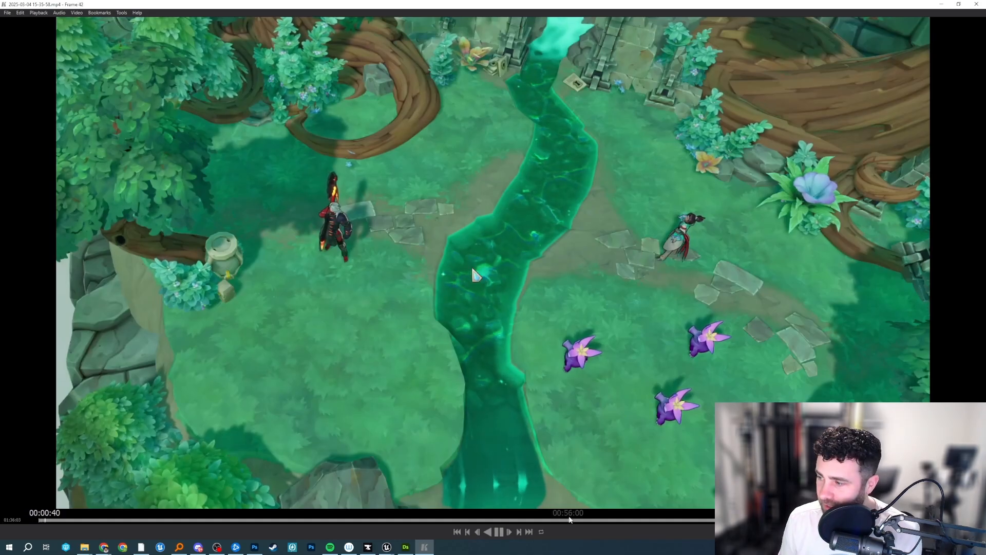
Scrub through the second gameplay clip to find the moment the circular slam lands.
{"action": "left_click", "coordinate": [578, 520]}
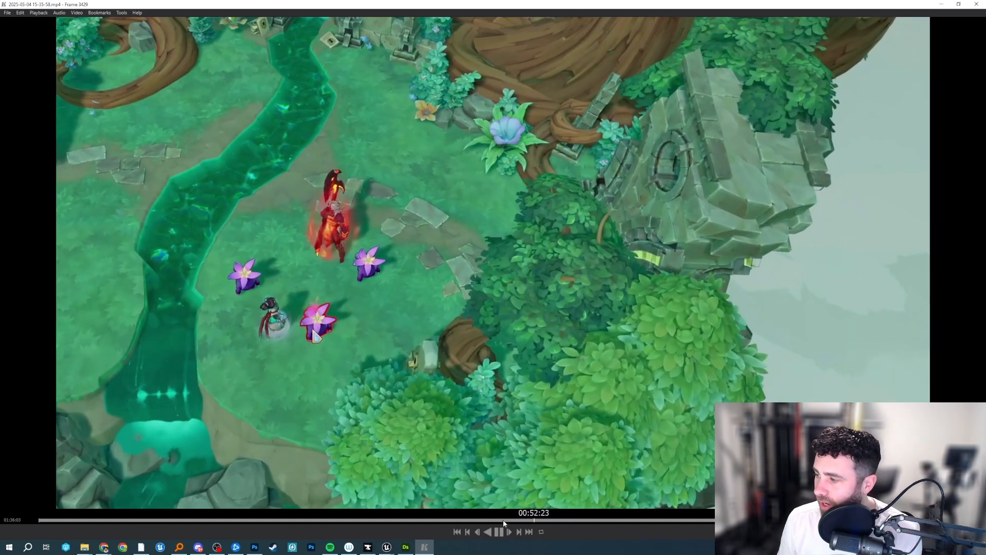
{"action": "left_click", "coordinate": [503, 520]}
{"action": "left_click", "coordinate": [487, 521]}
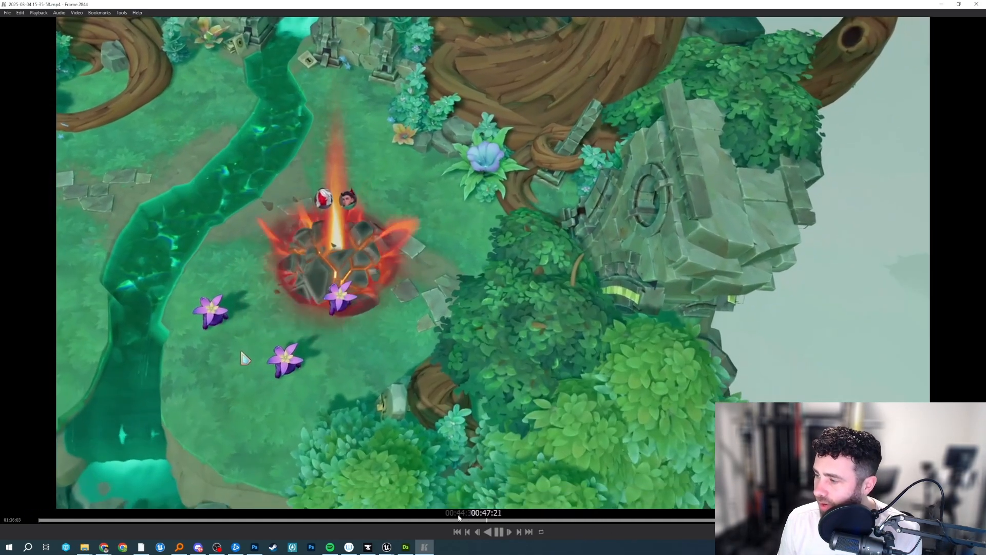
{"action": "left_click", "coordinate": [454, 521]}
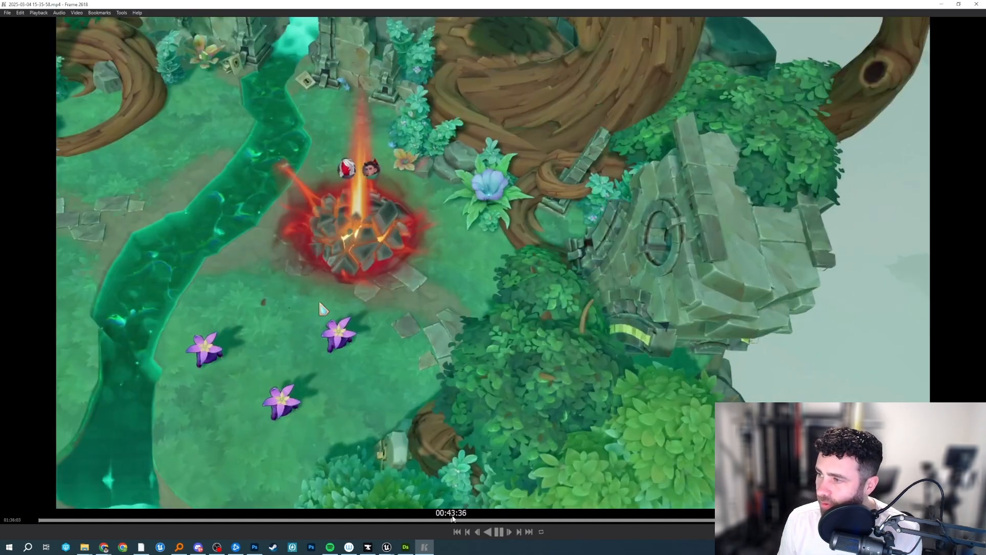
{"action": "left_click", "coordinate": [441, 312]}
{"action": "left_click", "coordinate": [427, 521]}
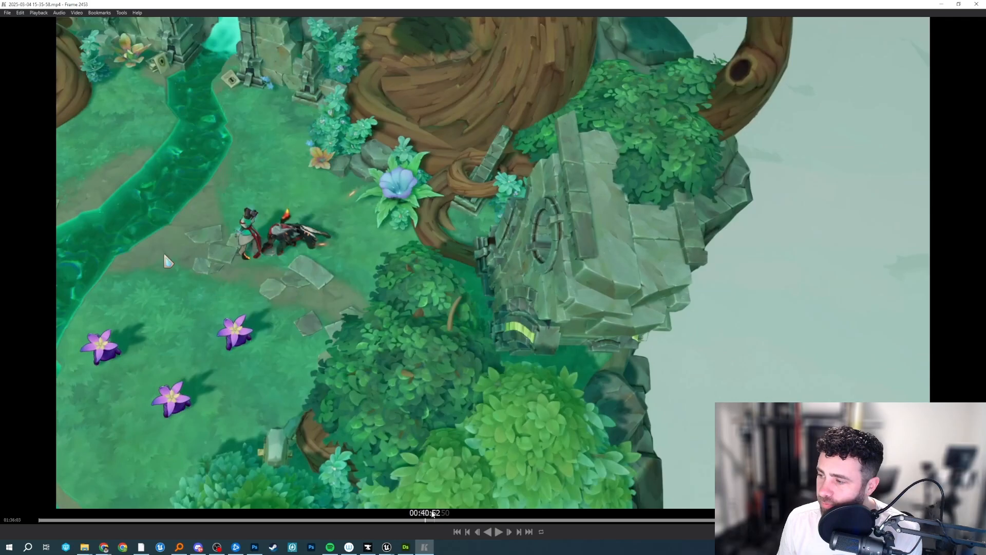
{"action": "left_click", "coordinate": [330, 356]}
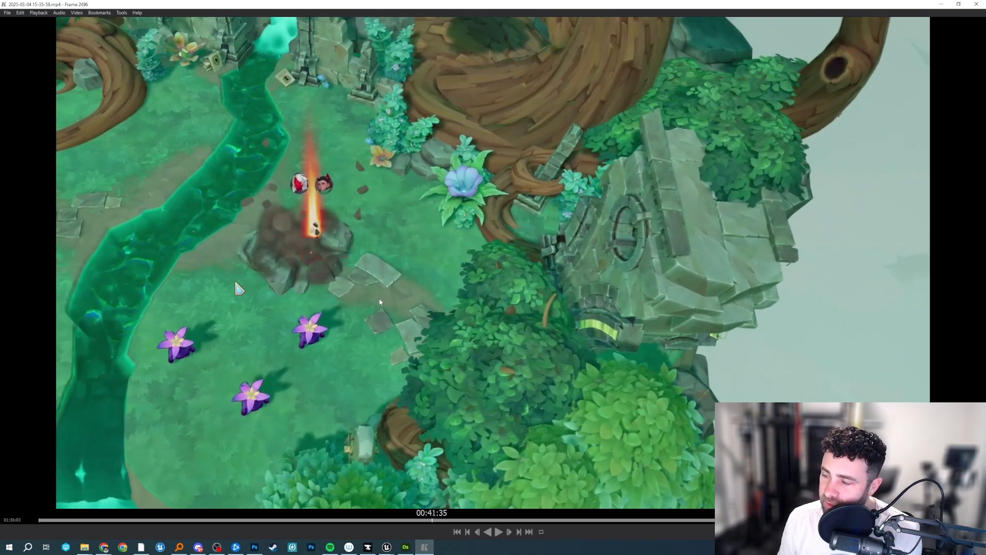
Replay the circular slam repeatedly to examine how its glowing chunks line up with the cracks.
{"action": "key", "text": "space"}
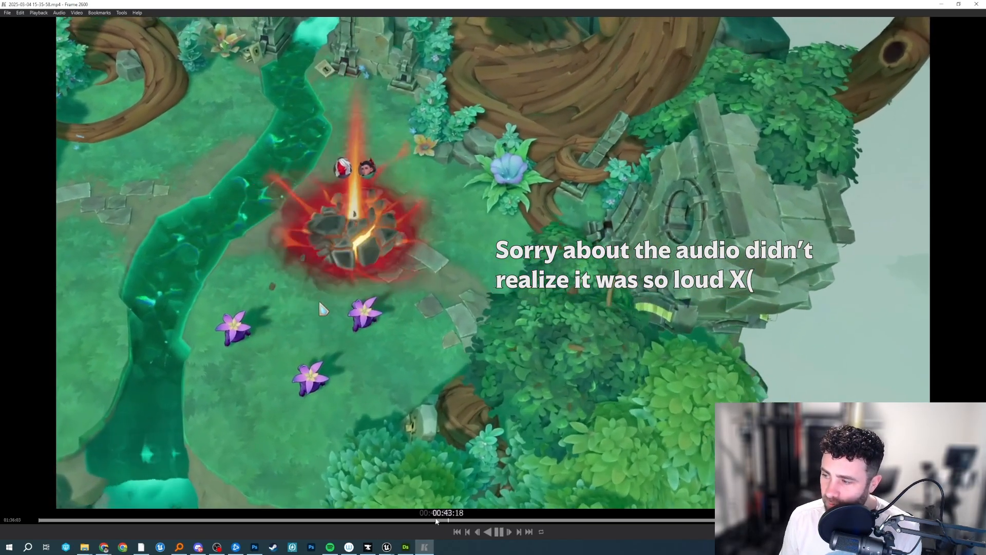
{"action": "left_click", "coordinate": [431, 520]}
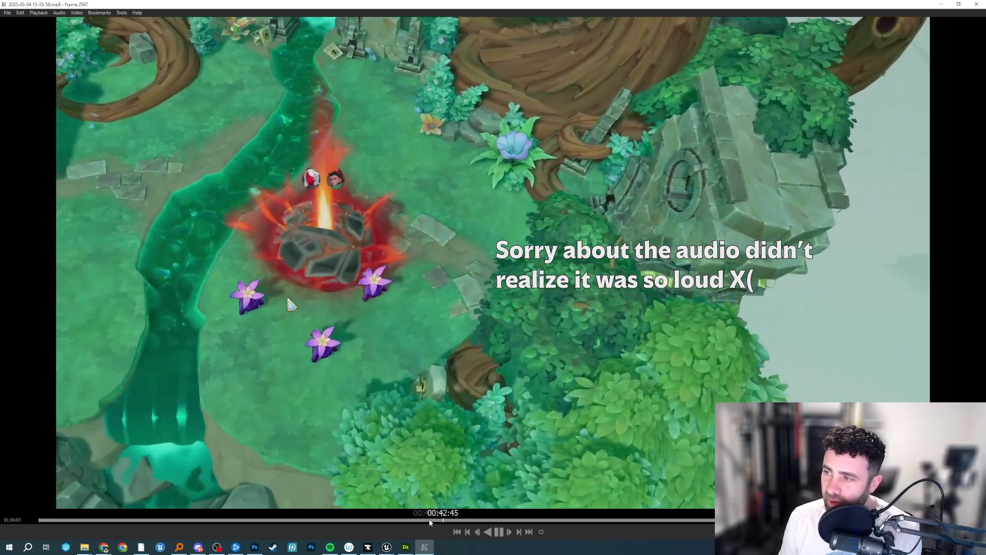
{"action": "left_click", "coordinate": [429, 521]}
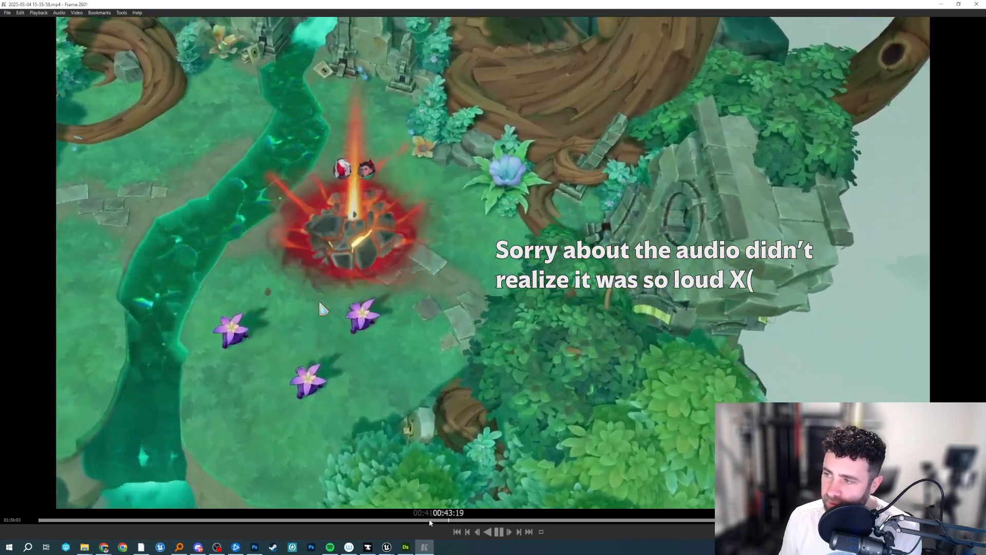
{"action": "left_click", "coordinate": [429, 520]}
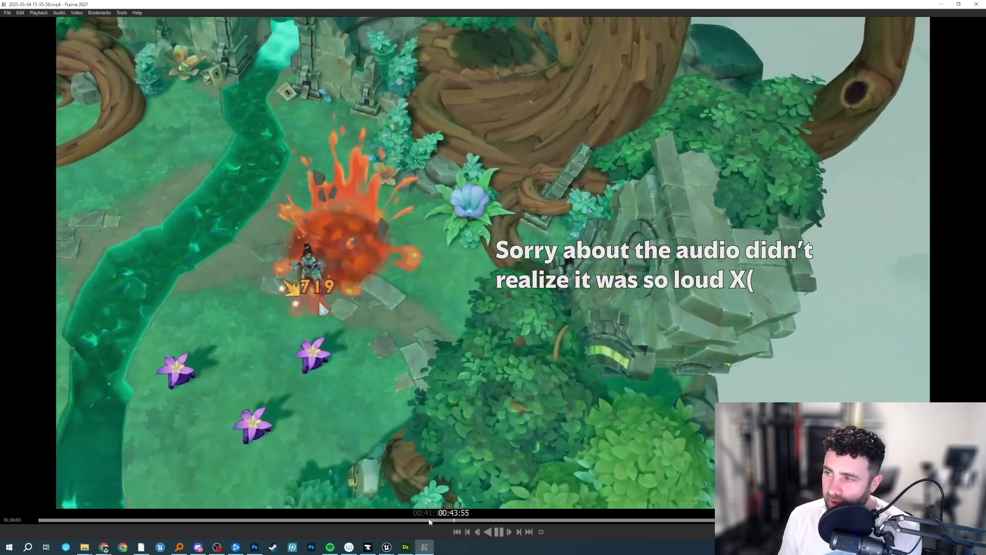
{"action": "left_click", "coordinate": [429, 520]}
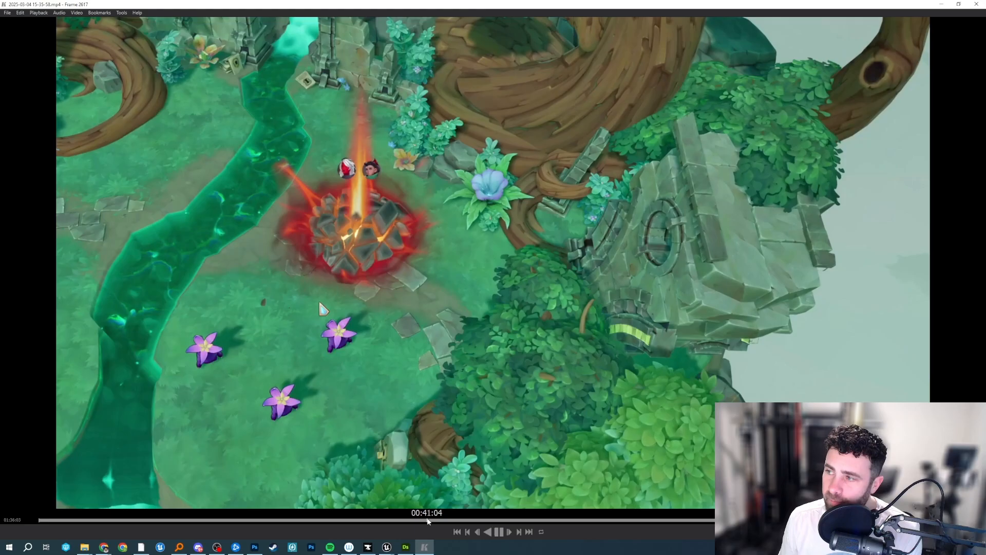
{"action": "left_click", "coordinate": [429, 520]}
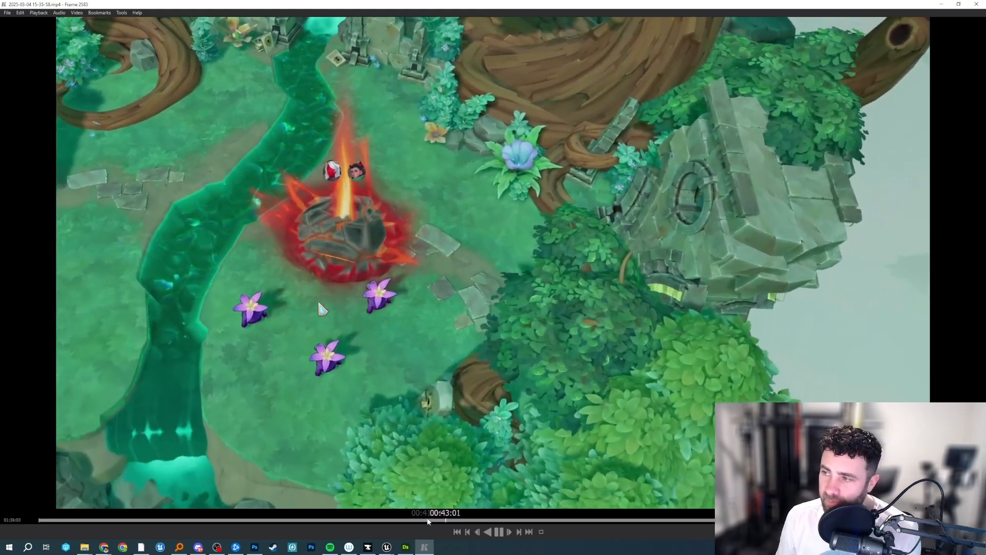
{"action": "left_click", "coordinate": [429, 520]}
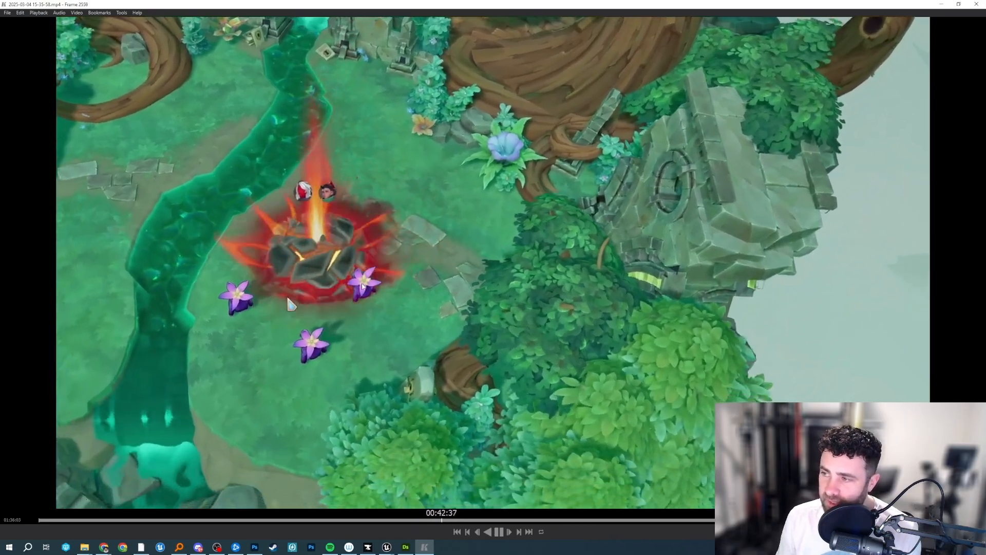
Pause and put away the gameplay clip, and shrink the Niagara editor window to reveal the ExtractionTestLevel_VFX level behind it.
{"action": "key", "text": "space"}
{"action": "left_click", "coordinate": [941, 4]}
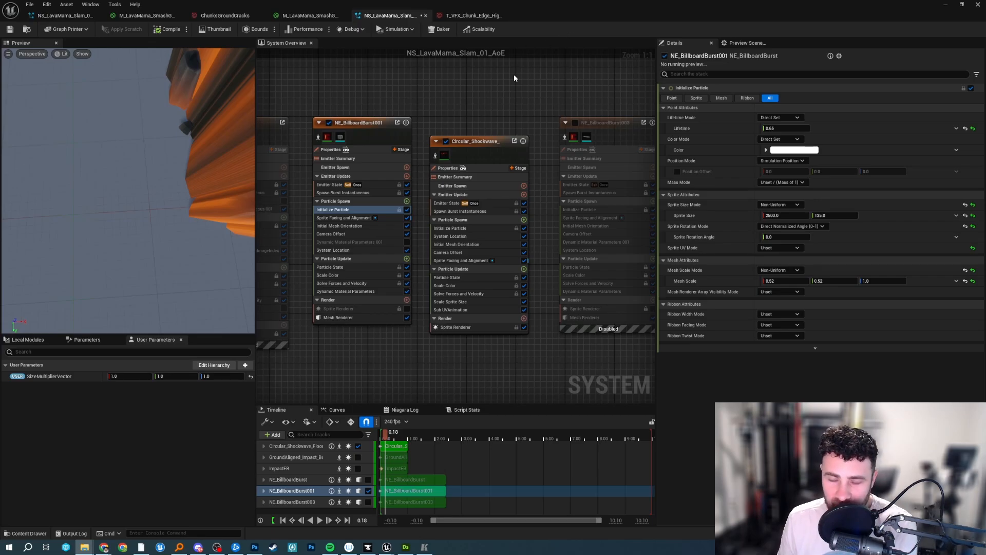
{"action": "double_click", "coordinate": [622, 4]}
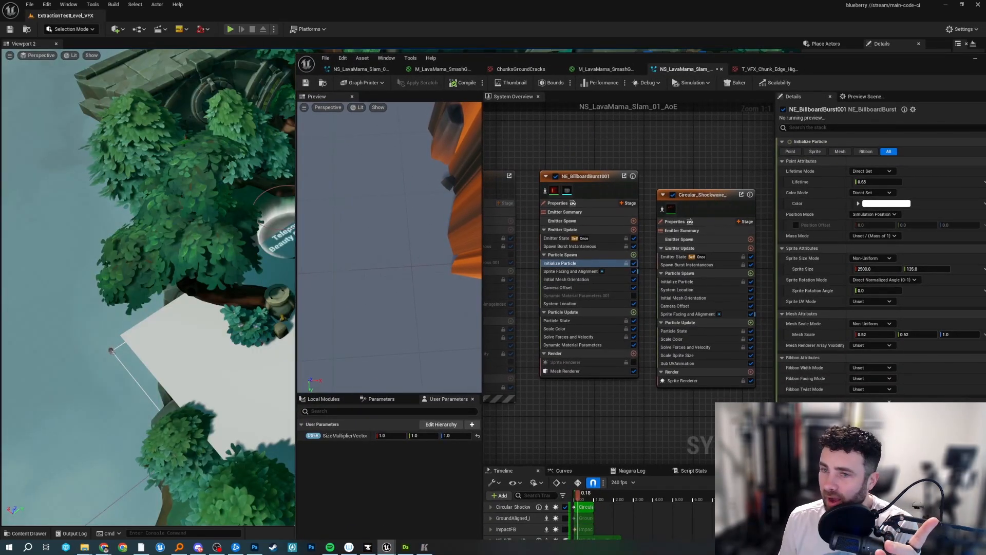
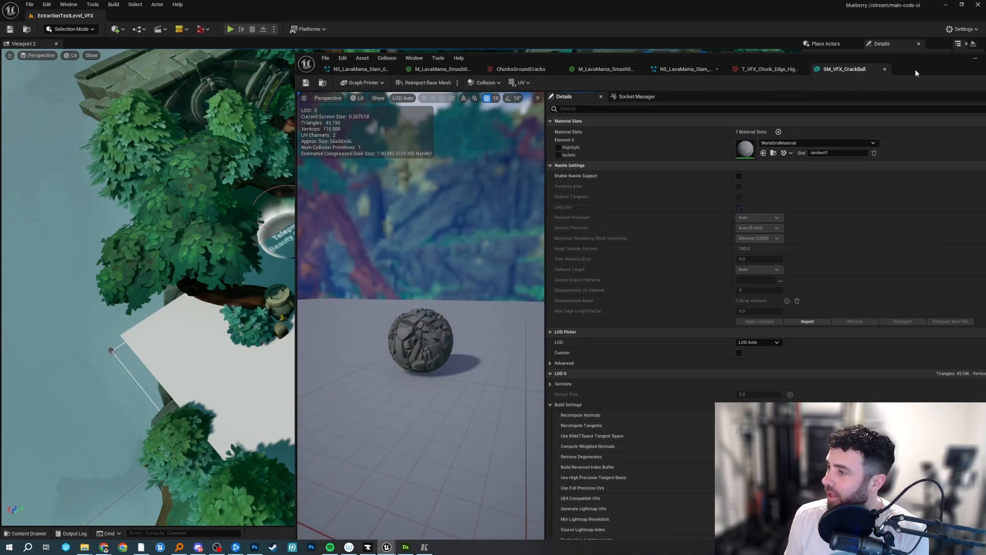
Inspect the SM_VFX_CrackBall mesh up close in its preview, and switch to the lava mama scene in Maya.
{"action": "left_click_drag", "start_coordinate": [915, 70], "coordinate": [791, 26]}
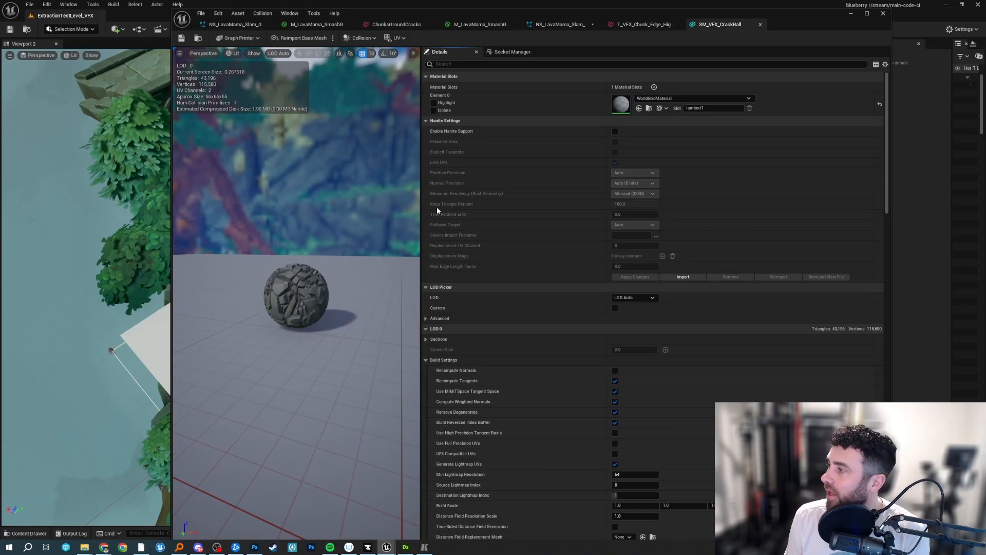
{"action": "right_click_drag", "start_coordinate": [333, 280], "coordinate": [324, 303]}
{"action": "left_click", "coordinate": [141, 546]}
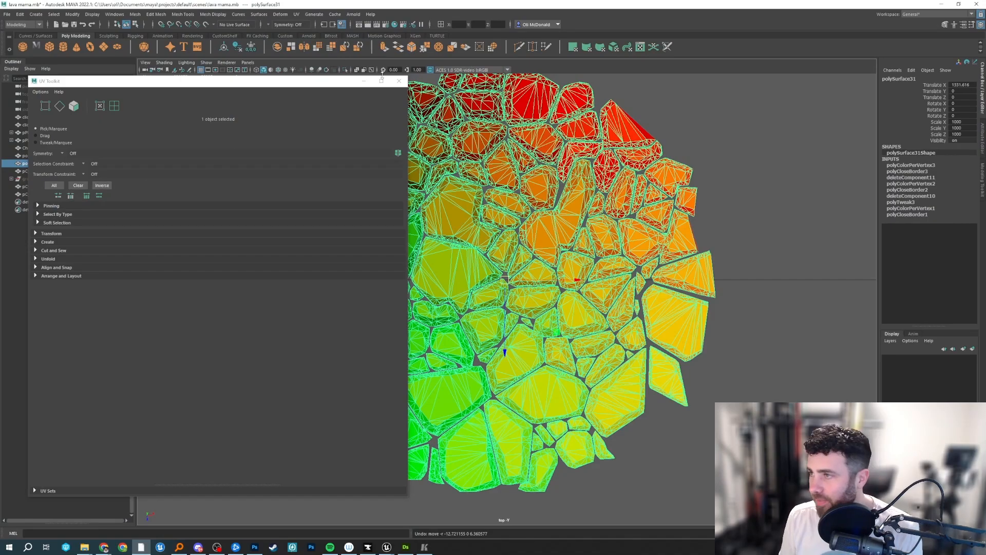
Move the UV Toolkit off the chunk mesh and frame pCylinder5 and pCylinder6 to look for the crack ball.
{"action": "left_click_drag", "start_coordinate": [382, 77], "coordinate": [787, 100]}
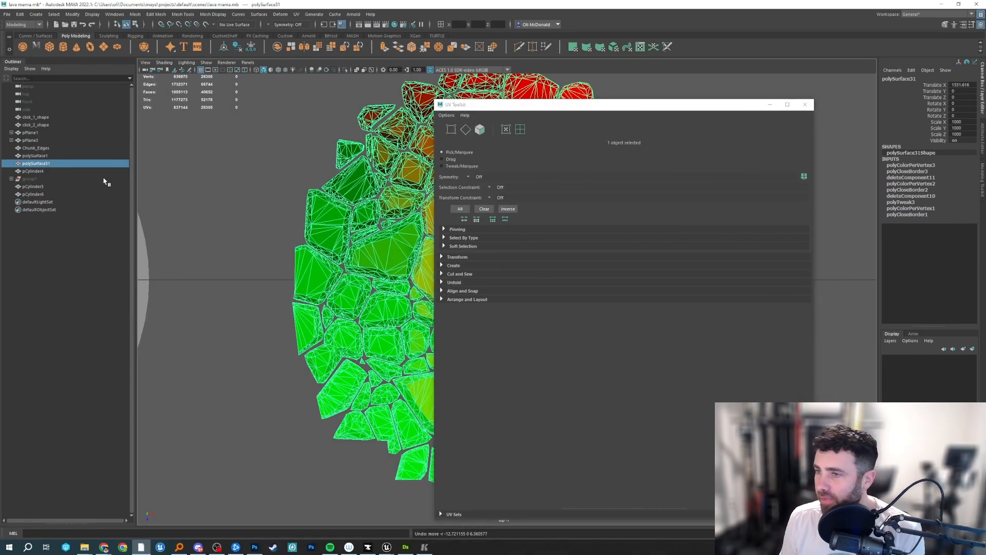
{"action": "left_click", "coordinate": [33, 186]}
{"action": "scroll", "coordinate": [268, 201], "scroll_direction": "down", "scroll_amount": 2}
{"action": "key", "text": "f"}
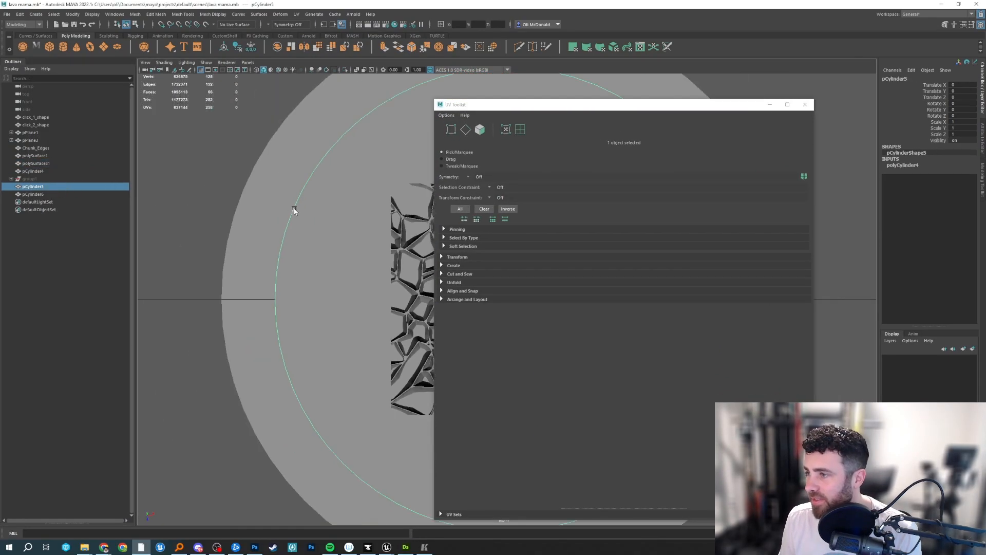
{"action": "scroll", "coordinate": [295, 214], "scroll_direction": "down", "scroll_amount": 5}
{"action": "left_click", "coordinate": [32, 194]}
{"action": "left_click", "coordinate": [312, 281]}
{"action": "key", "text": "f"}
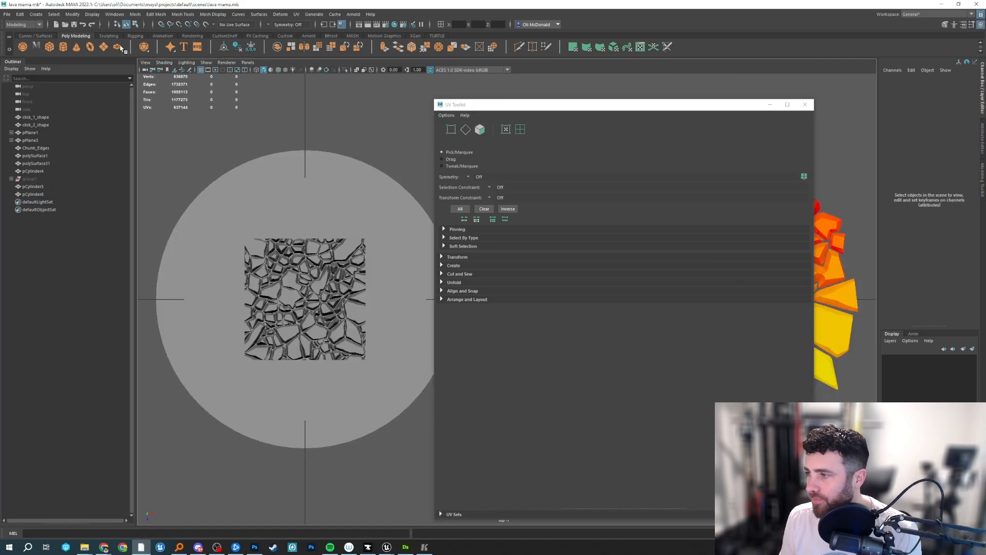
Open the recent scene "crack ball example.mb", saving the changes to lava mama.mb.
{"action": "left_click", "coordinate": [7, 14]}
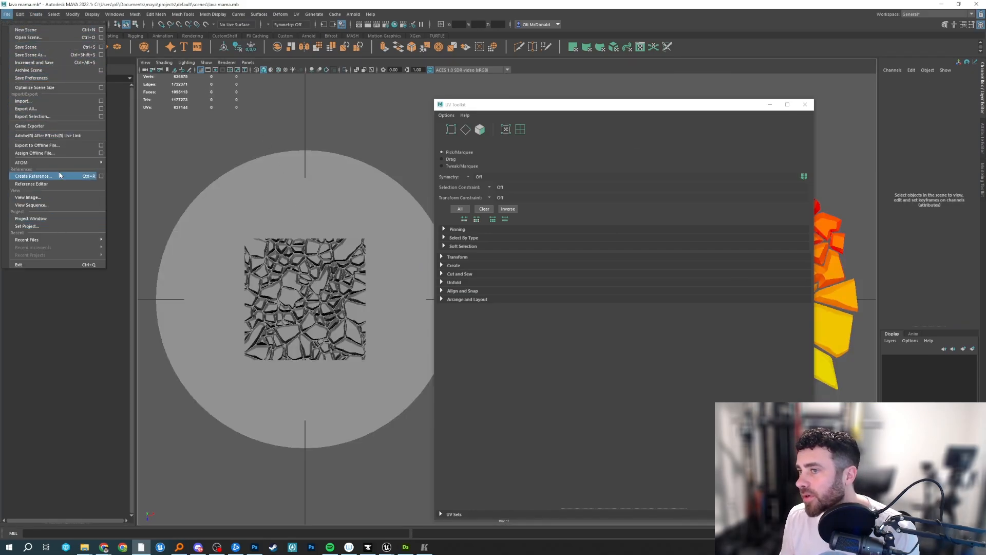
{"action": "mouse_move", "coordinate": [77, 239]}
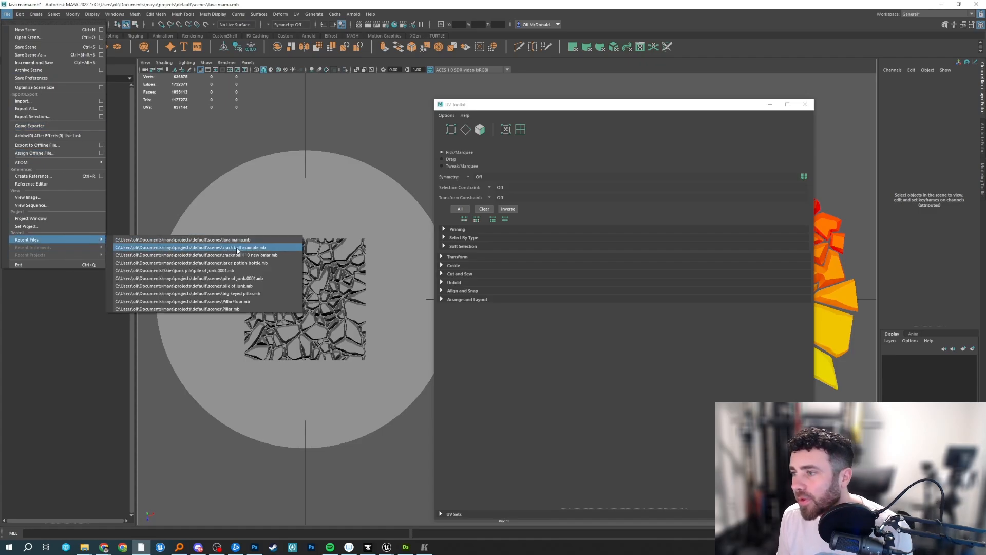
{"action": "left_click", "coordinate": [239, 248]}
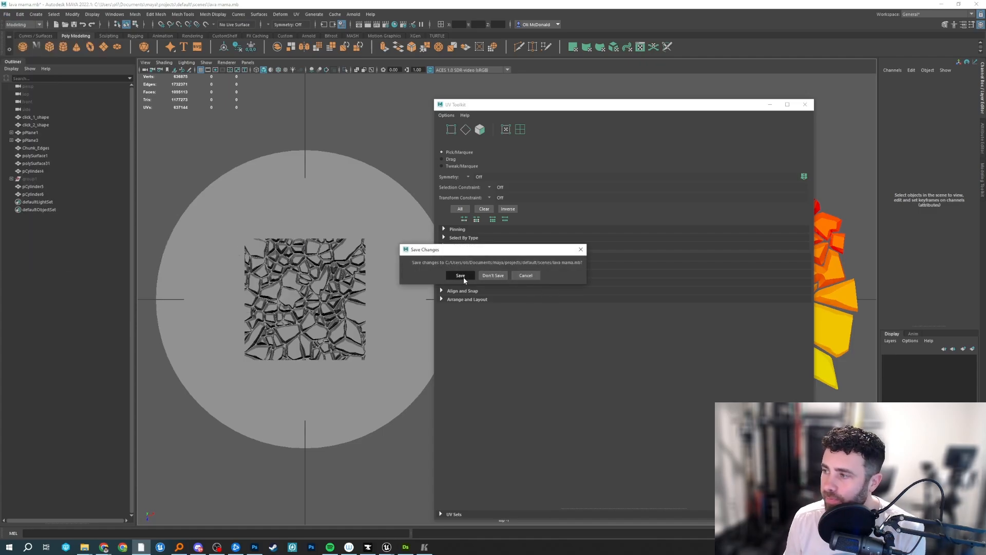
{"action": "left_click", "coordinate": [462, 276]}
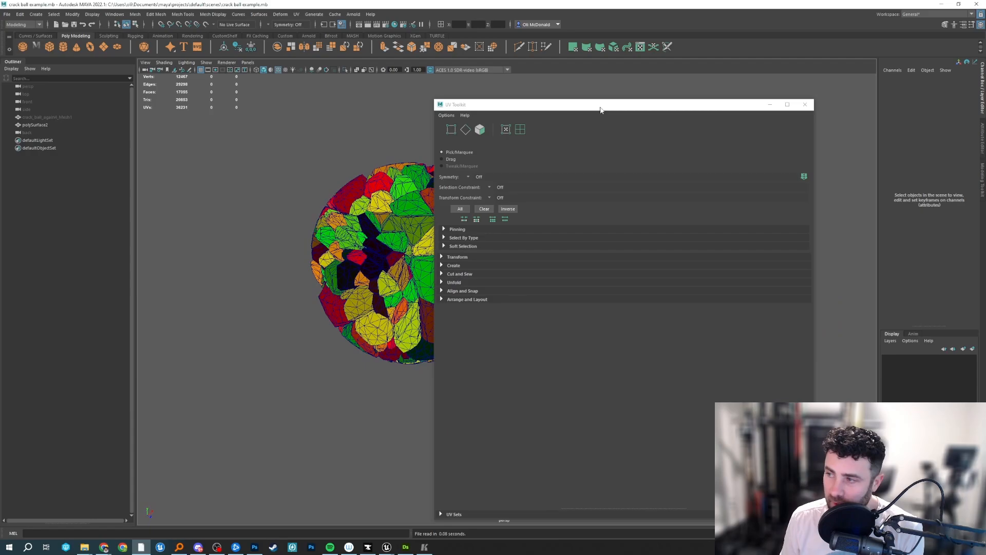
Move the UV Toolkit clear of the model and frame polySurface2 to examine the ball's per-chunk vertex colors.
{"action": "left_click_drag", "start_coordinate": [601, 108], "coordinate": [736, 70]}
{"action": "left_click_drag", "start_coordinate": [480, 308], "coordinate": [473, 377], "text": "alt"}
{"action": "left_click", "coordinate": [366, 210]}
{"action": "key", "text": "f"}
{"action": "scroll", "coordinate": [400, 307], "scroll_direction": "down", "scroll_amount": 3}
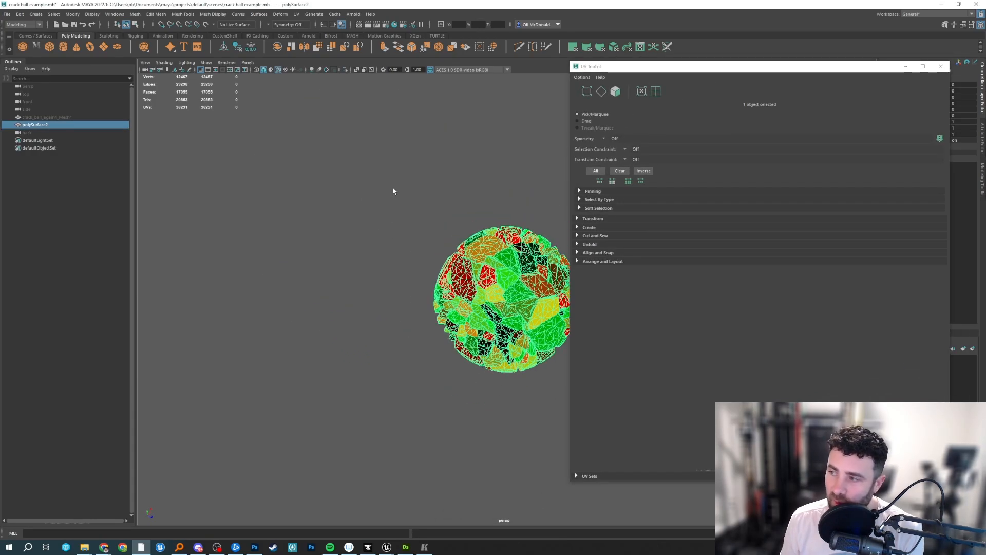
{"action": "left_click", "coordinate": [393, 191]}
{"action": "scroll", "coordinate": [451, 236], "scroll_direction": "up", "scroll_amount": 4}
{"action": "middle_click_drag", "start_coordinate": [451, 235], "coordinate": [377, 191], "text": "alt"}
{"action": "left_click_drag", "start_coordinate": [377, 190], "coordinate": [379, 163], "text": "alt"}
{"action": "scroll", "coordinate": [447, 211], "scroll_direction": "up", "scroll_amount": 3}
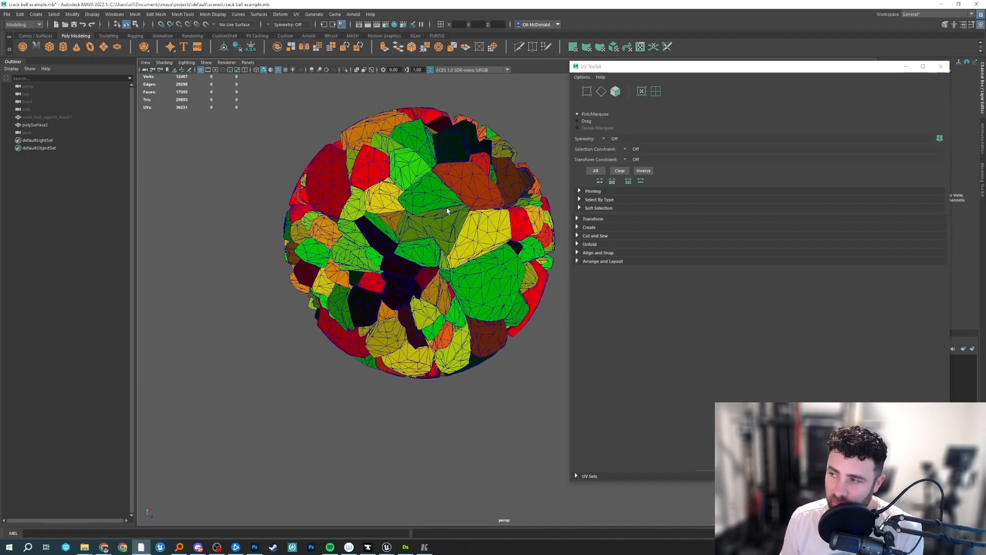
Select polySurface2 and compare the crack ball in wireframe and shaded display.
{"action": "left_click_drag", "start_coordinate": [412, 282], "coordinate": [502, 231], "text": "alt"}
{"action": "left_click", "coordinate": [502, 232]}
{"action": "key", "text": "4"}
{"action": "key", "text": "5"}
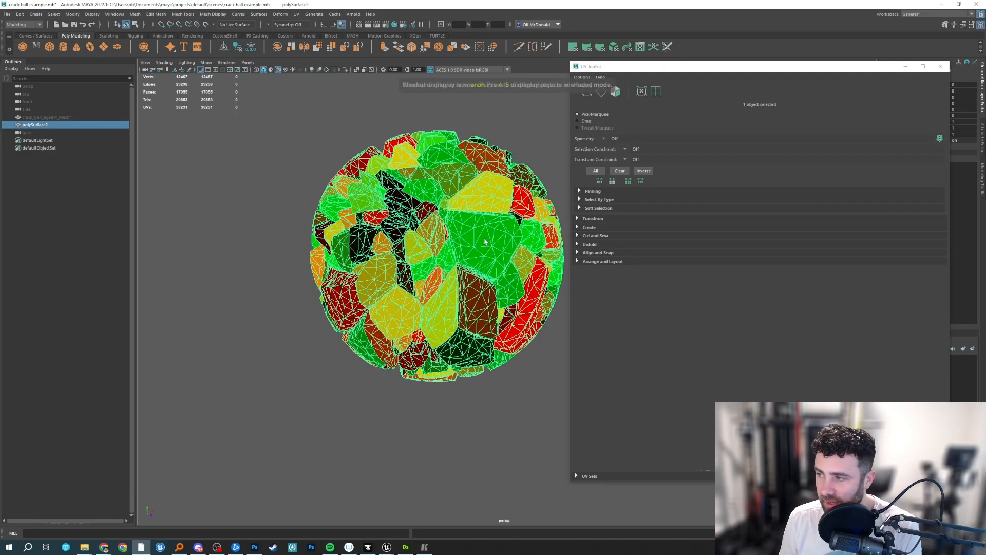
Select all faces of one large green chunk and pull it out of the ball to expose its tapered shape.
{"action": "key", "text": "F11"}
{"action": "double_click", "coordinate": [491, 245]}
{"action": "left_click_drag", "start_coordinate": [491, 245], "coordinate": [527, 269], "text": "alt"}
{"action": "middle_click_drag", "start_coordinate": [527, 269], "coordinate": [489, 294], "text": "alt"}
{"action": "left_click_drag", "start_coordinate": [461, 286], "coordinate": [489, 288]}
{"action": "left_click", "coordinate": [455, 356]}
{"action": "left_click_drag", "start_coordinate": [455, 356], "coordinate": [508, 258], "text": "alt"}
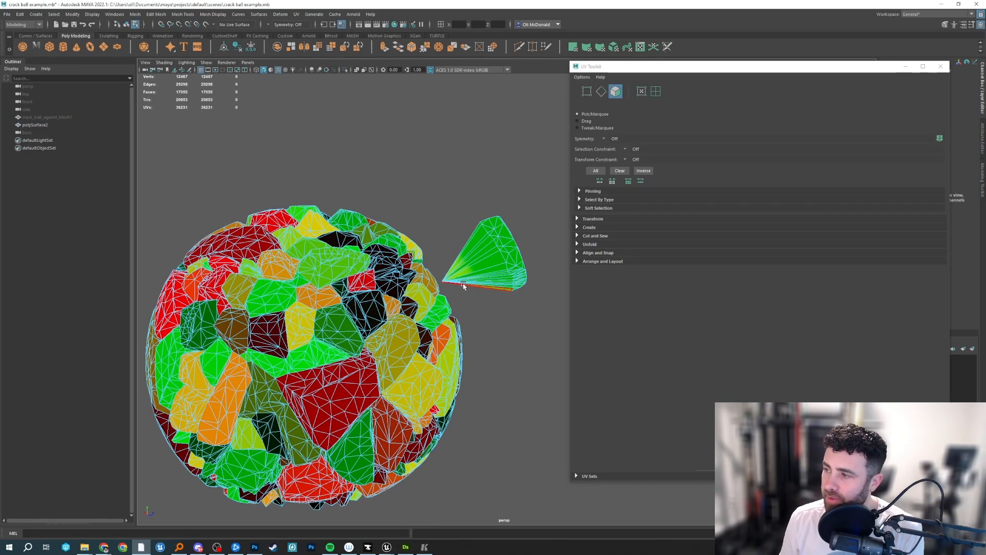
Examine the inner tip of the pulled-out chunk in vertex mode, and return to object selection.
{"action": "left_click_drag", "start_coordinate": [463, 286], "coordinate": [392, 298], "text": "alt"}
{"action": "scroll", "coordinate": [433, 288], "scroll_direction": "up", "scroll_amount": 4}
{"action": "key", "text": "F9"}
{"action": "left_click", "coordinate": [364, 276]}
{"action": "scroll", "coordinate": [394, 294], "scroll_direction": "down", "scroll_amount": 5}
{"action": "key", "text": "F8"}
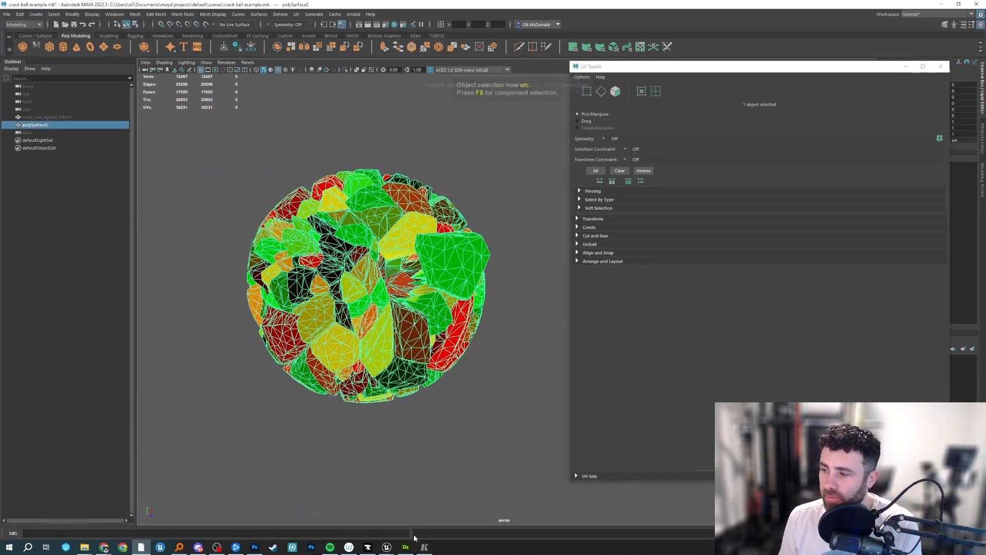
Switch to the gameplay clip and scrub through the glowing rock mound up to its eruption.
{"action": "left_click", "coordinate": [421, 549]}
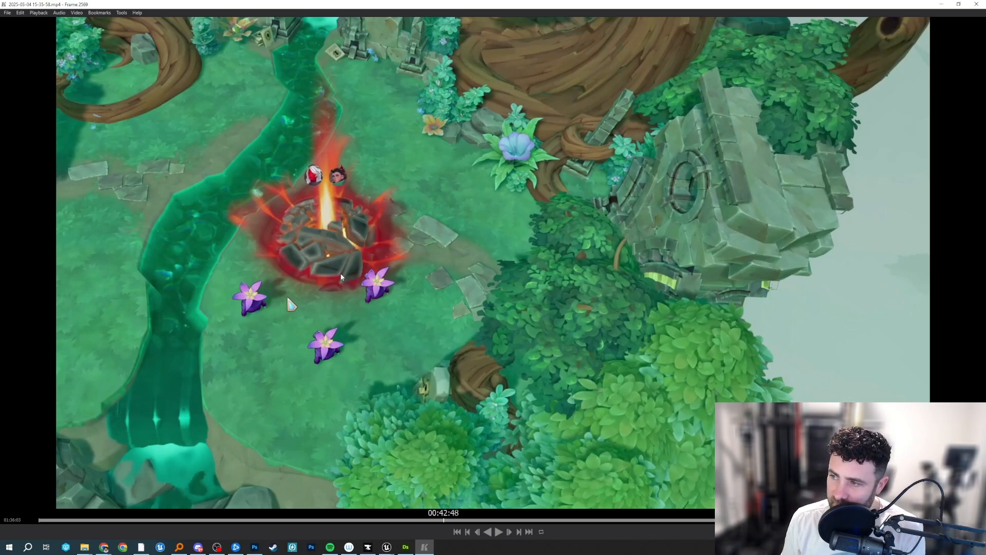
{"action": "left_click_drag", "start_coordinate": [341, 274], "coordinate": [434, 317]}
{"action": "left_click_drag", "start_coordinate": [246, 272], "coordinate": [350, 258]}
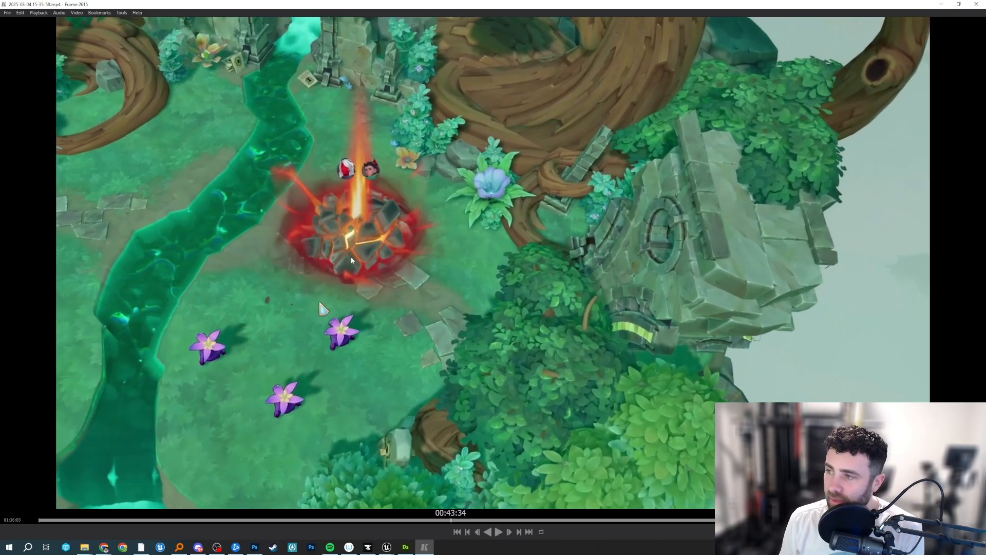
{"action": "left_click_drag", "start_coordinate": [270, 251], "coordinate": [360, 222]}
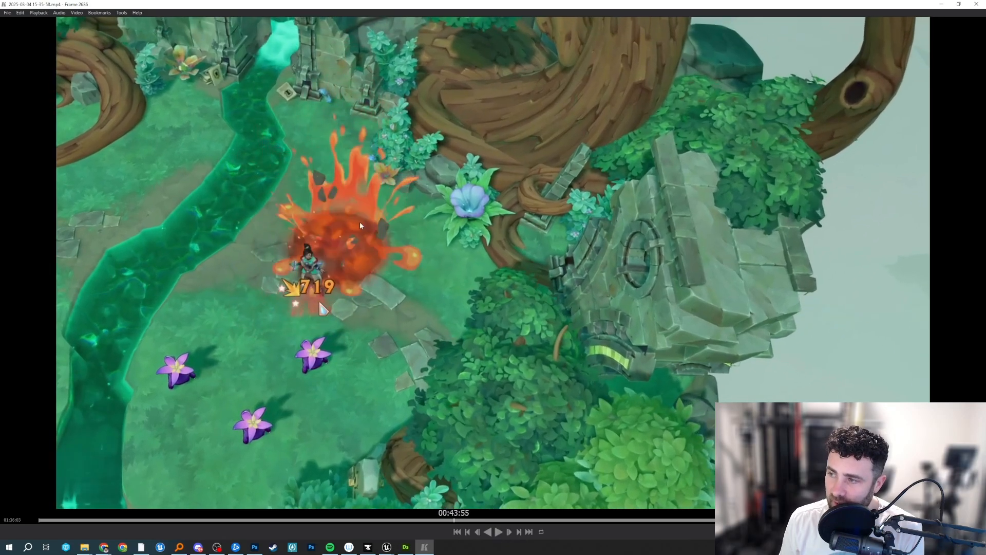
Rewind the clip to before the rocks glow and replay the eruption, pausing once it has burst.
{"action": "left_click", "coordinate": [433, 519]}
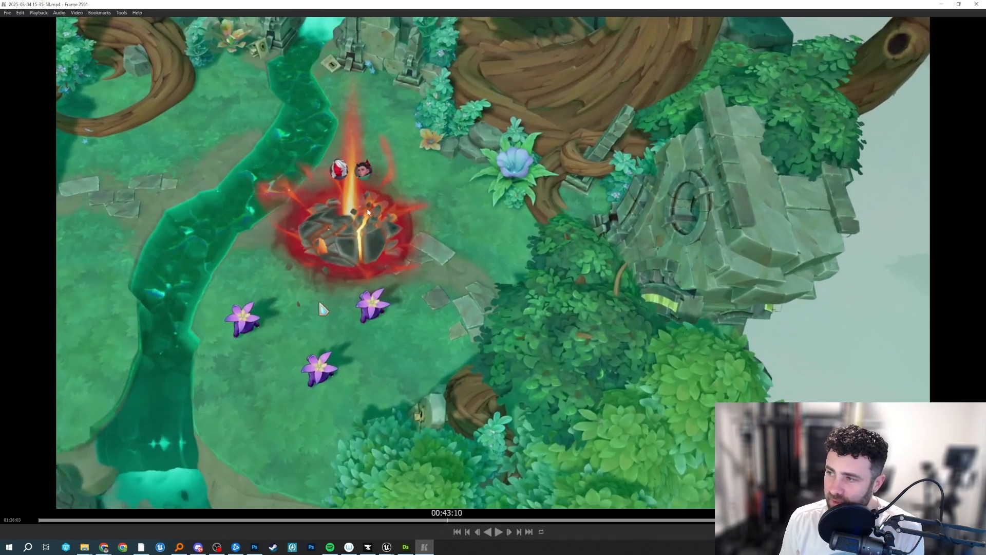
{"action": "left_click", "coordinate": [431, 520]}
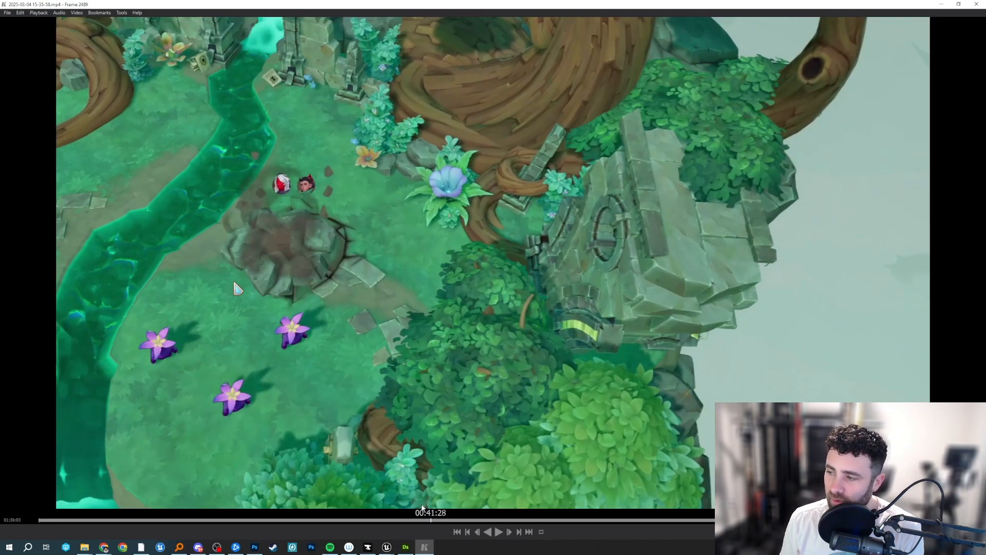
{"action": "key", "text": "space"}
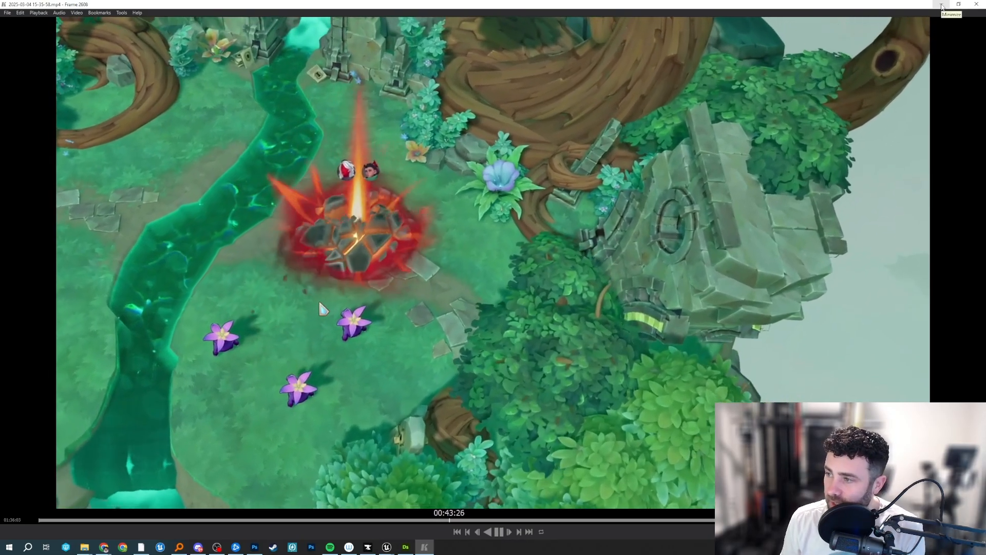
{"action": "key", "text": "space"}
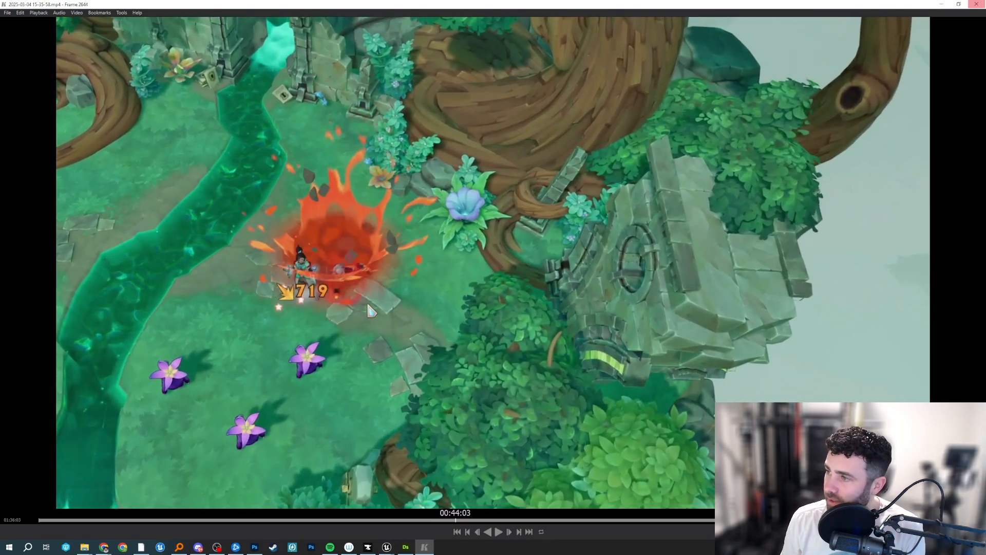
Close the gameplay clip, return to Unreal, and close the SM_VFX_CrackBall mesh editor.
{"action": "left_click", "coordinate": [977, 5]}
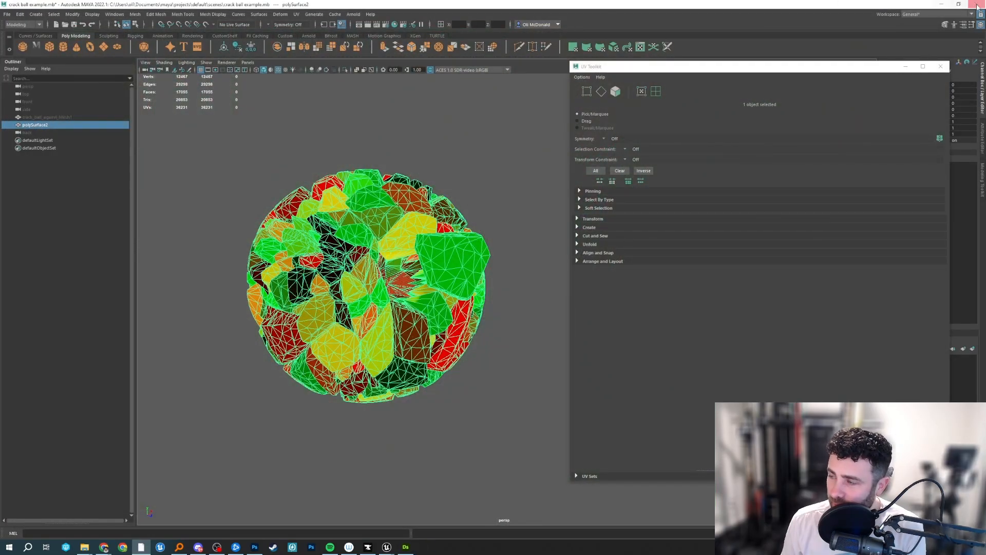
{"action": "left_click", "coordinate": [942, 5]}
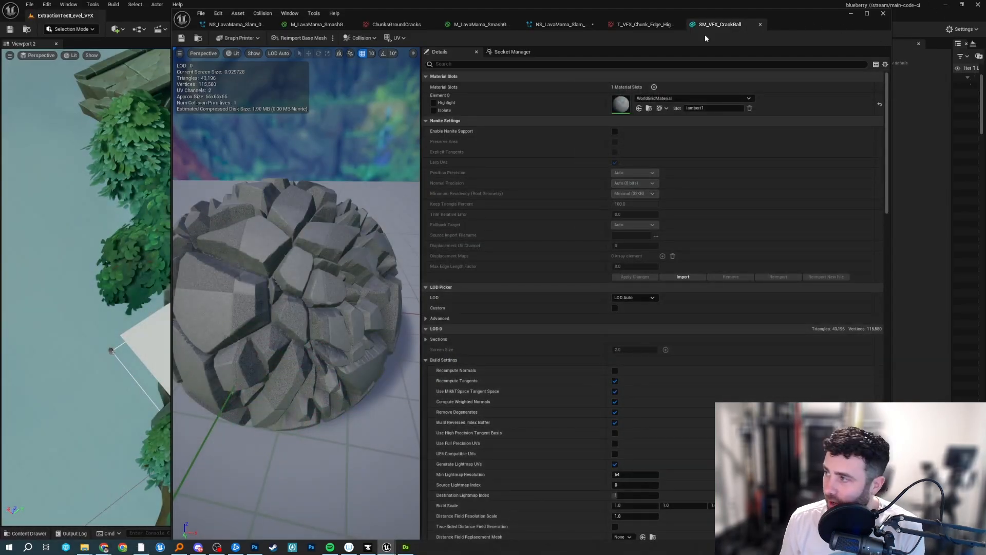
{"action": "left_click", "coordinate": [760, 24]}
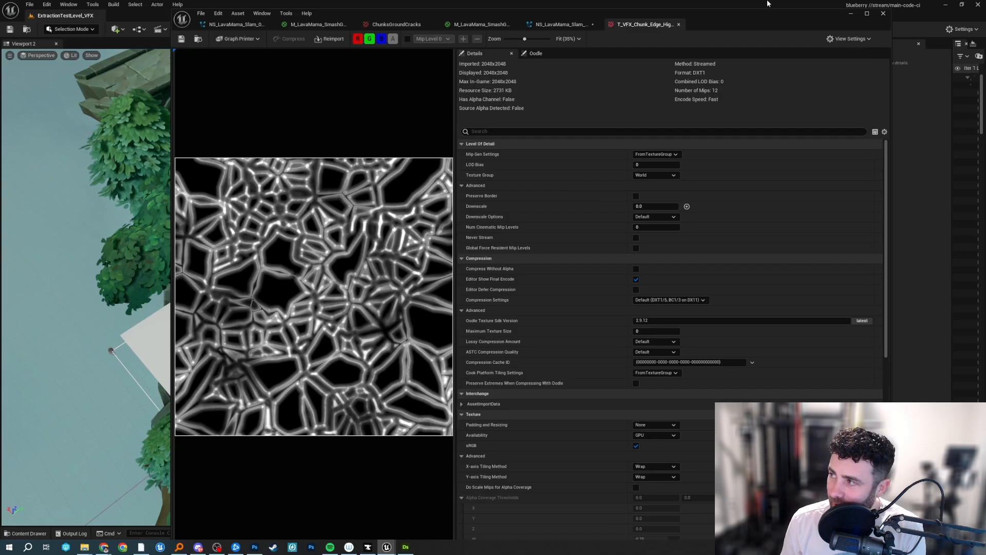
Look through the open slam Niagara systems and floor decal material, ending on the M_LavaMama_SmashGroundZone_Circular graph.
{"action": "left_click", "coordinate": [580, 26]}
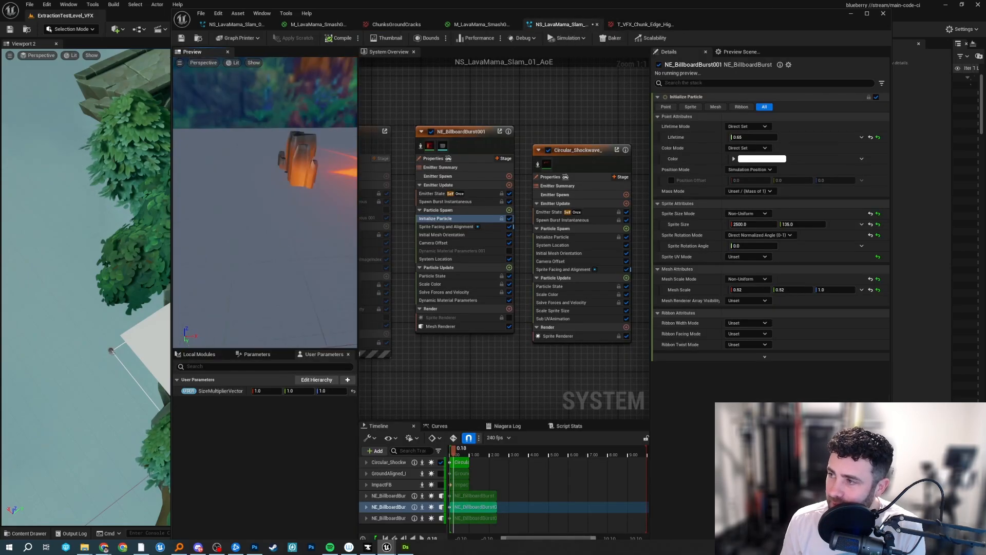
{"action": "left_click", "coordinate": [239, 25]}
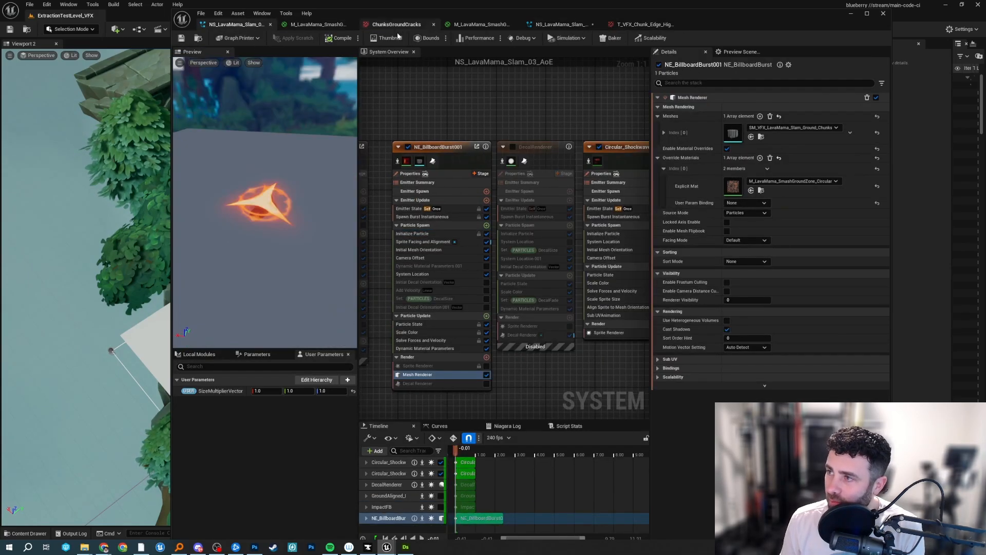
{"action": "left_click", "coordinate": [403, 26]}
{"action": "left_click", "coordinate": [481, 25]}
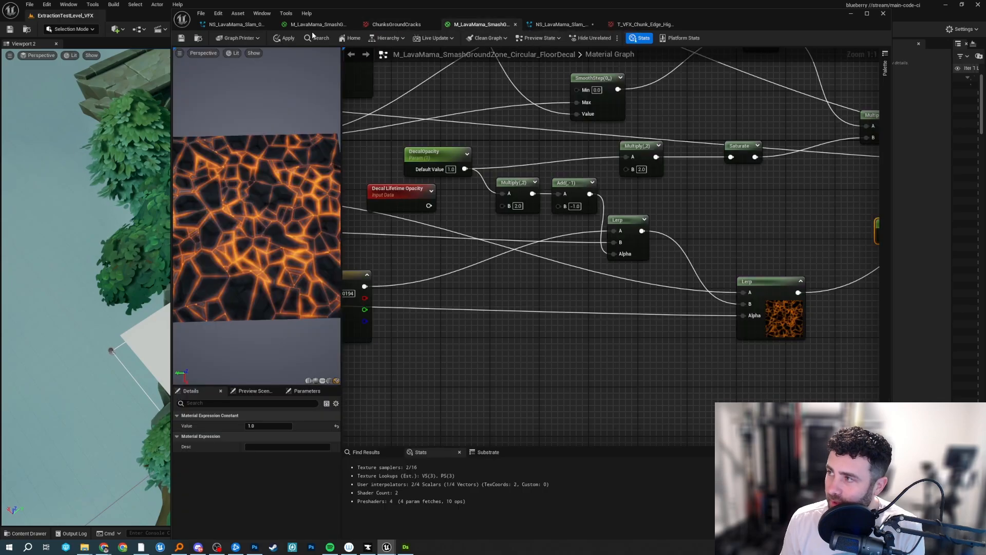
{"action": "left_click", "coordinate": [316, 22]}
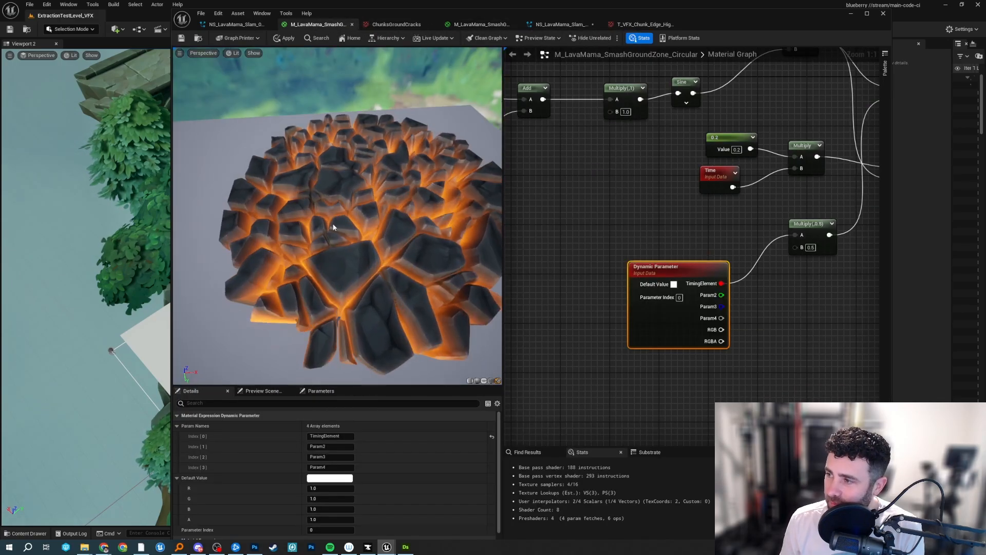
Turn on the DebugTest switch's default value in the material and orbit the preview to check the chunk motion.
{"action": "left_click", "coordinate": [697, 219]}
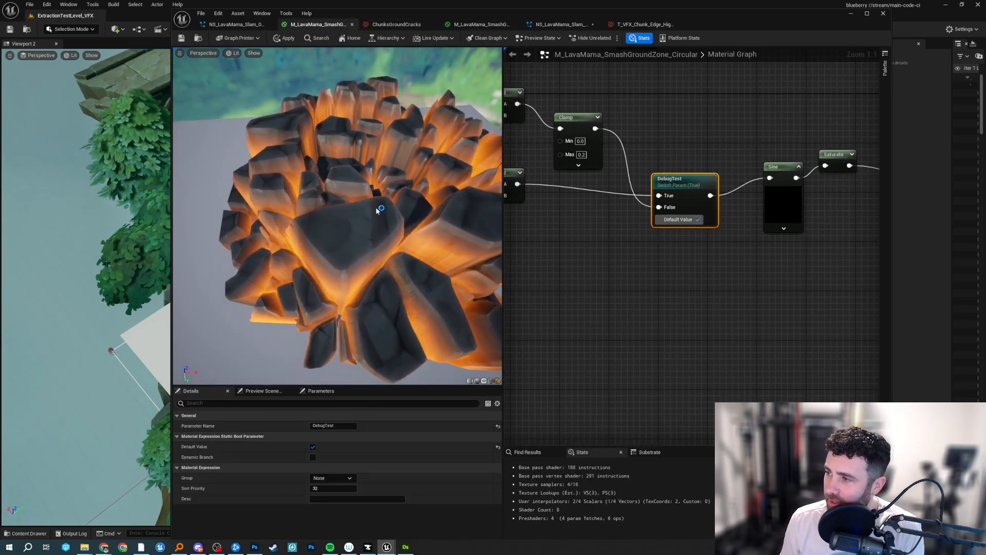
{"action": "left_click_drag", "start_coordinate": [377, 210], "coordinate": [352, 231]}
{"action": "left_click_drag", "start_coordinate": [414, 224], "coordinate": [377, 230]}
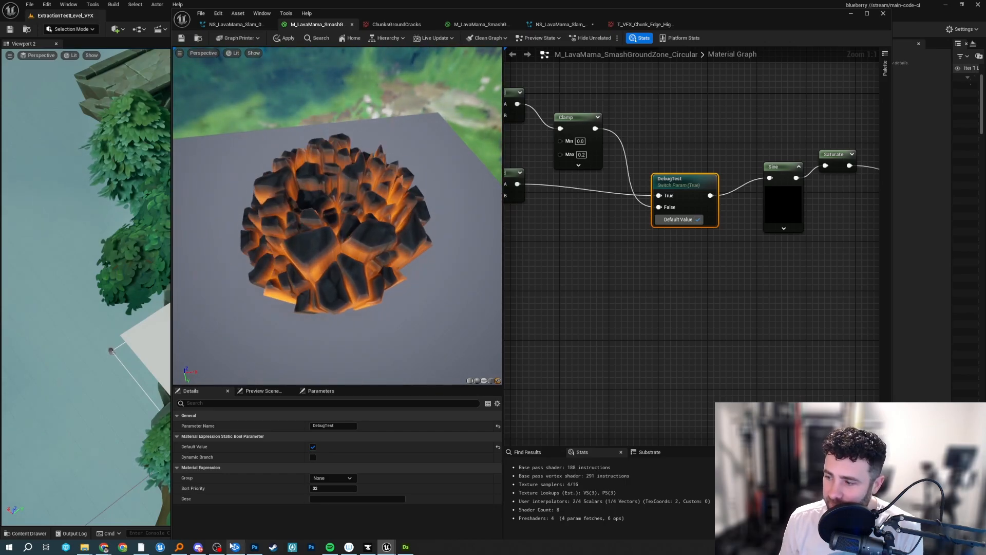